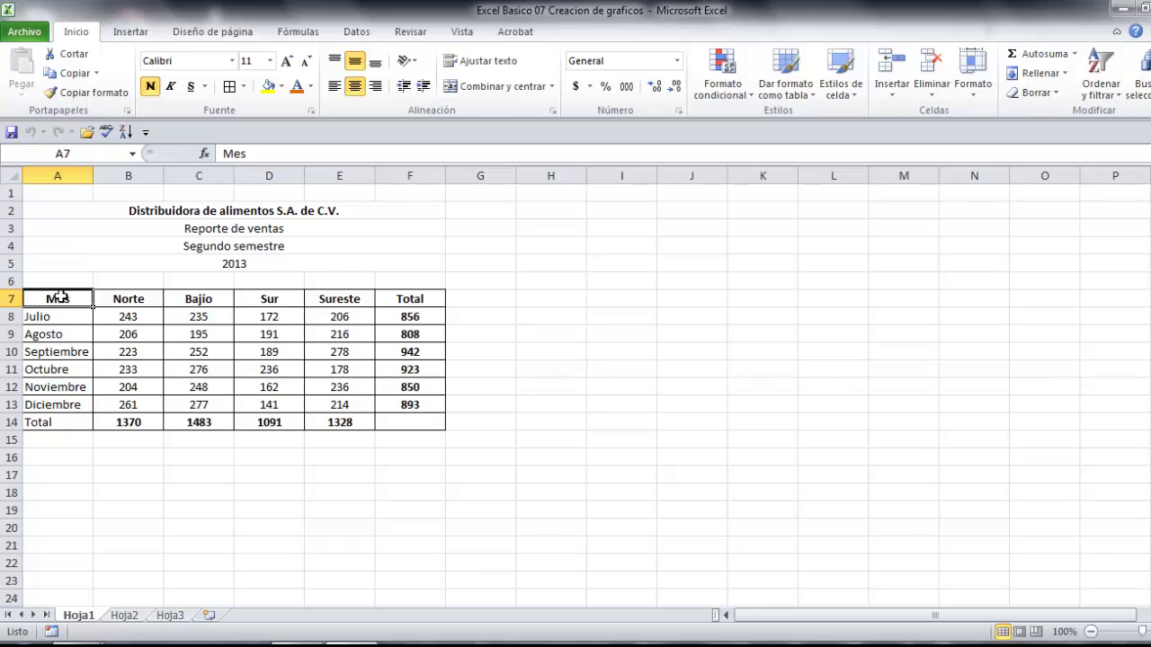
Insert a 2-D clustered column chart from the monthly regional sales in A7:E13, leaving out the totals.
left_click_drag(64, 300, 347, 409)
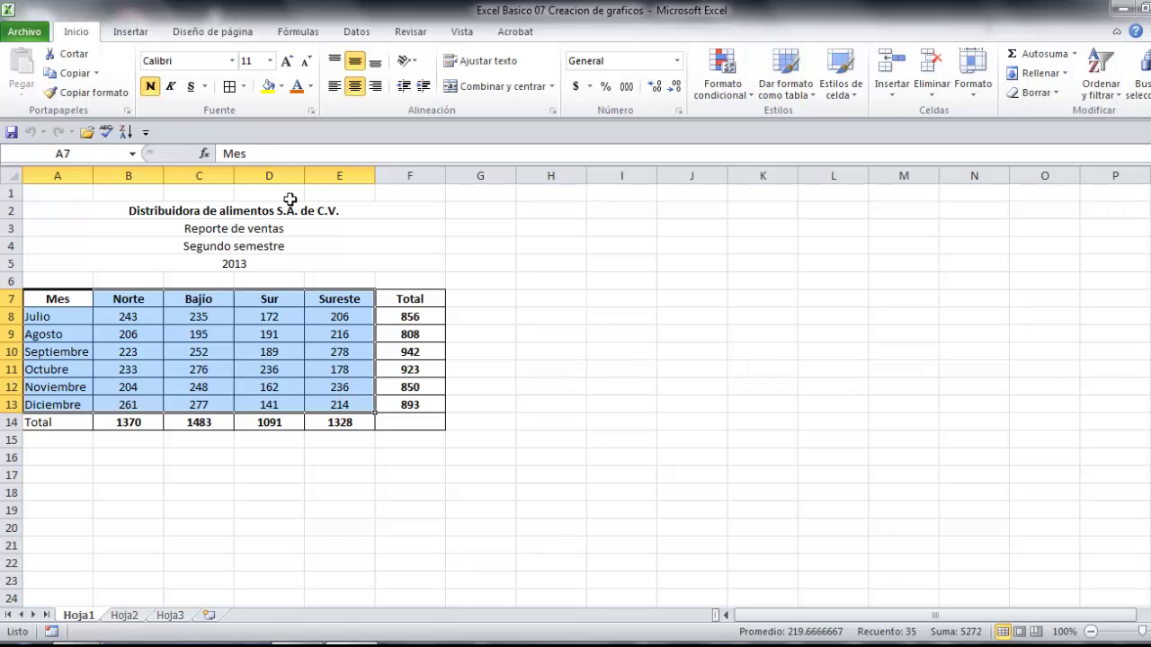
left_click(131, 32)
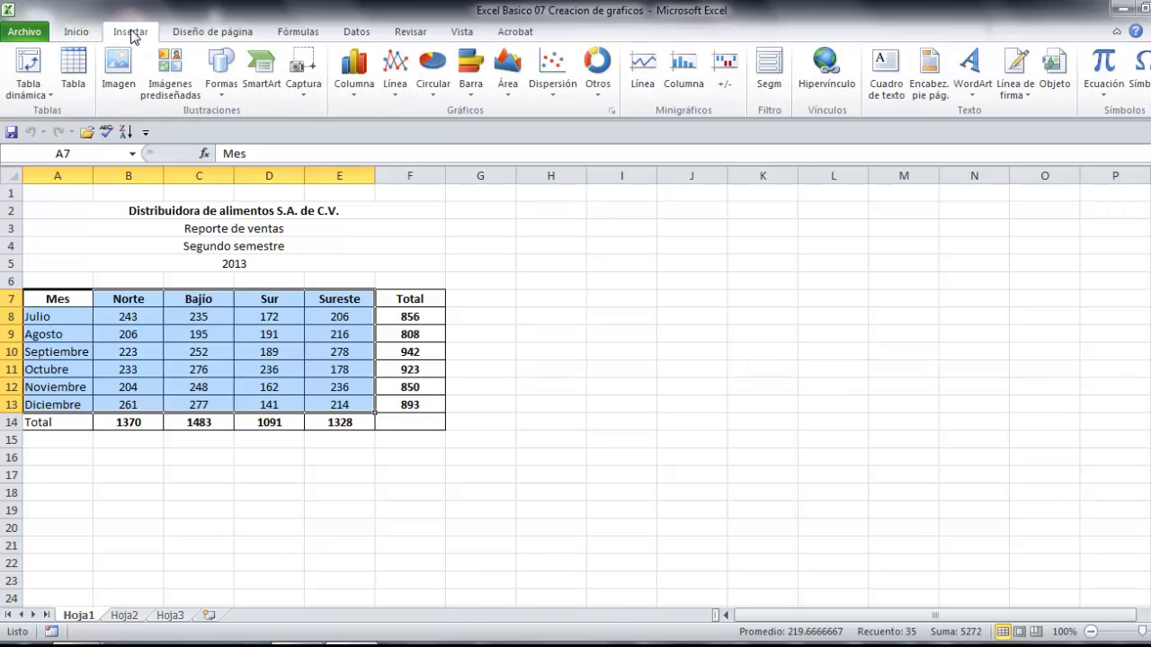
left_click(355, 77)
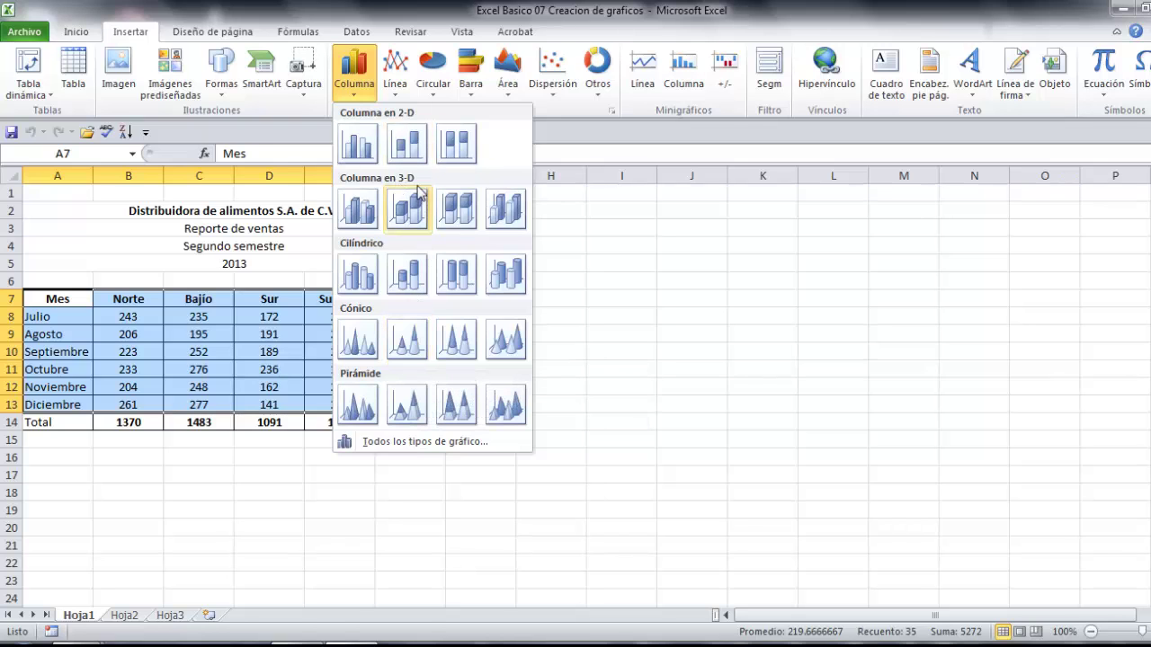
left_click(359, 147)
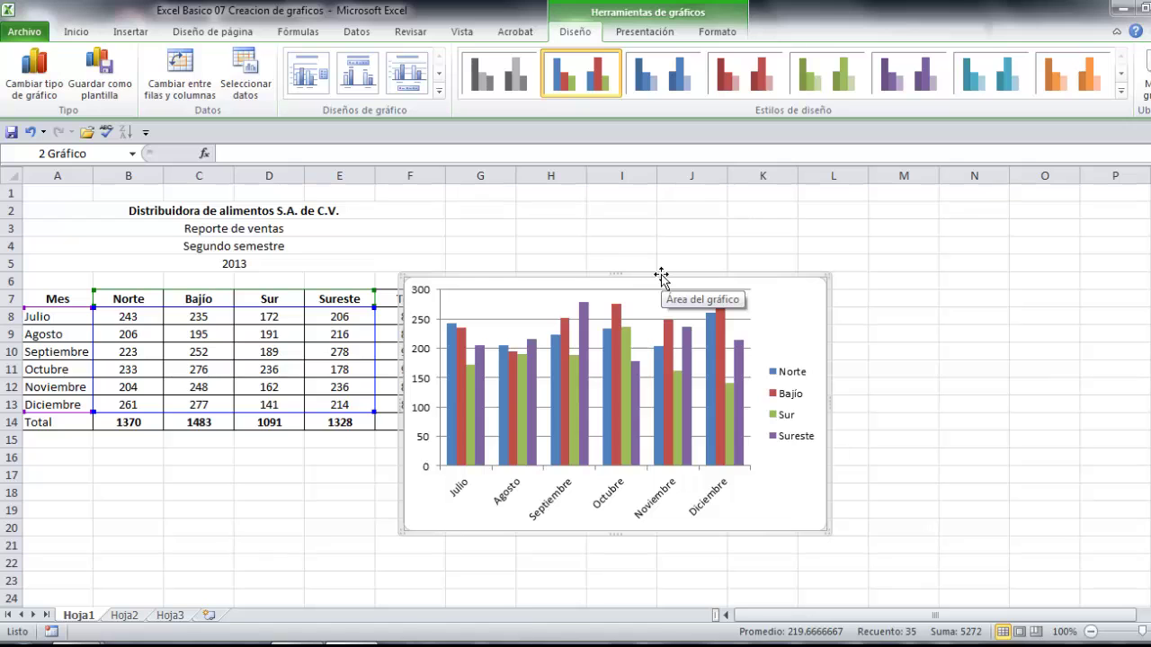
Place the chart beside the sales table and enlarge it to about 11.8 cm high by 19.8 cm wide.
left_click_drag(662, 275, 743, 195)
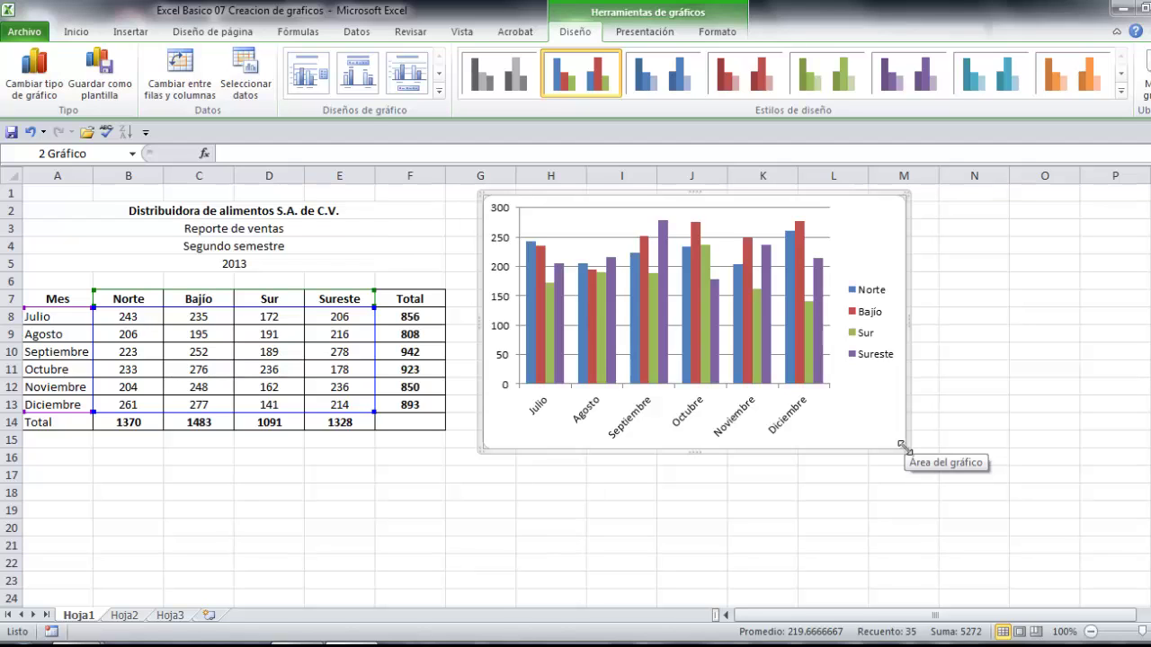
left_click_drag(904, 447, 980, 510)
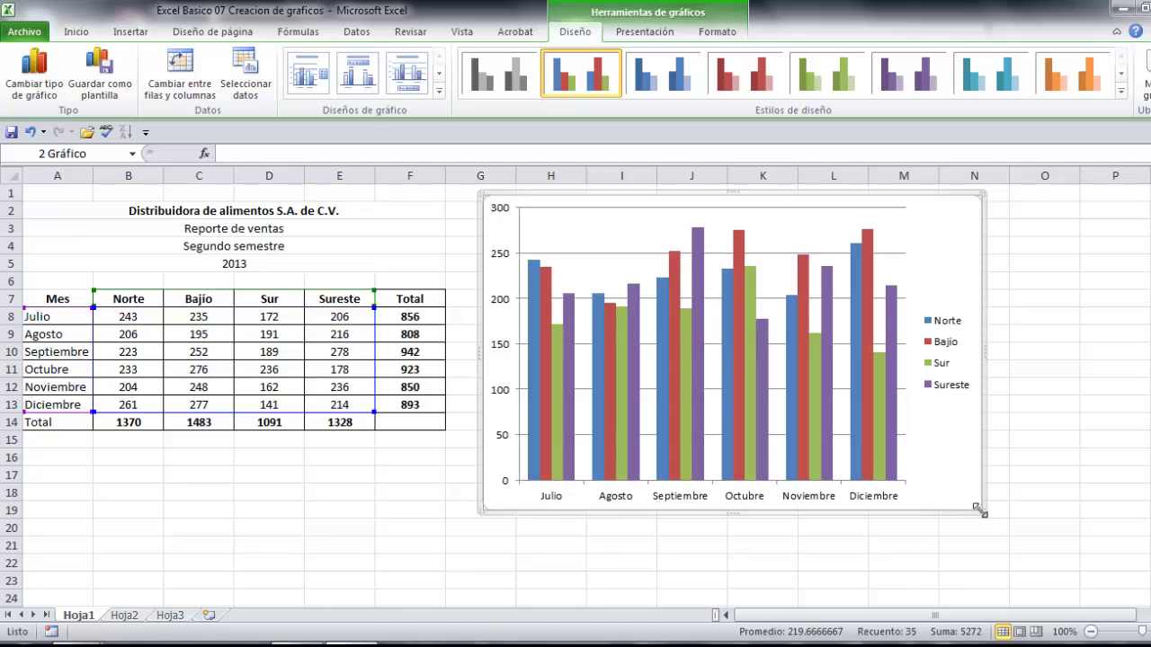
left_click_drag(976, 506, 1039, 508)
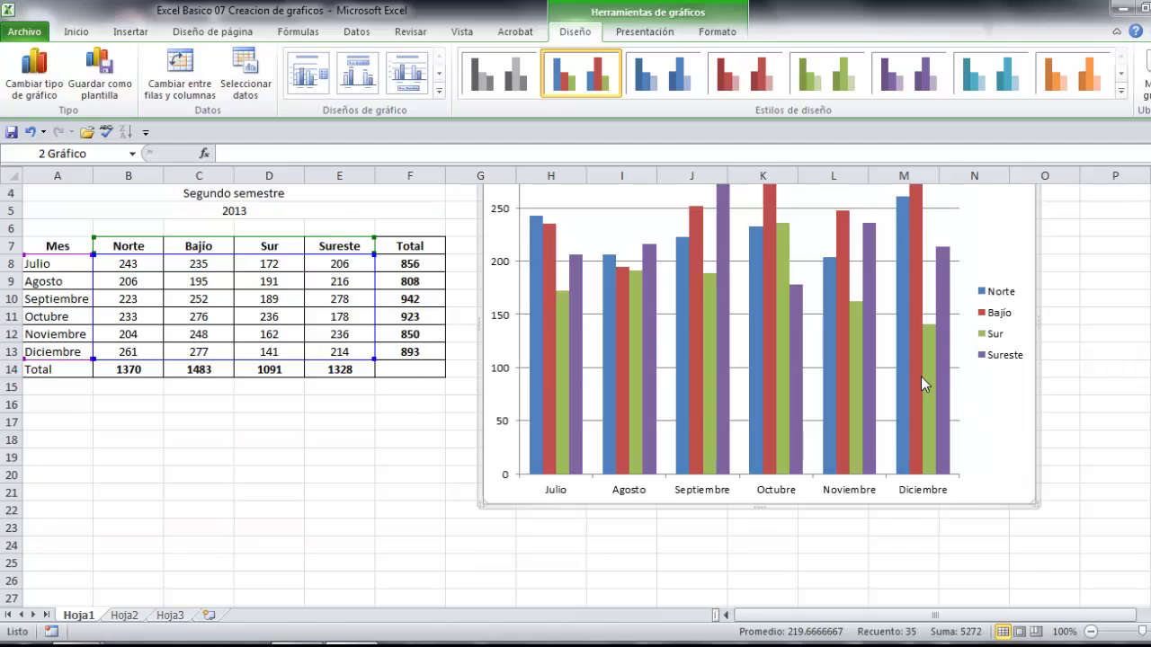
scroll(920, 375, "up", 1)
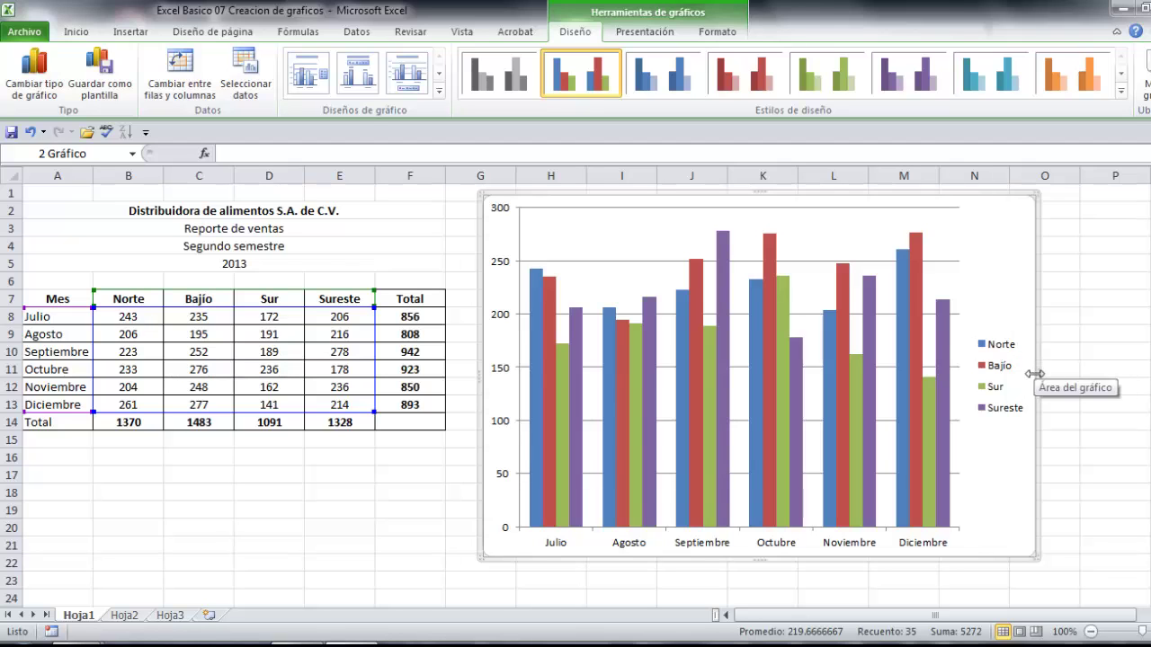
left_click_drag(1035, 376, 1140, 381)
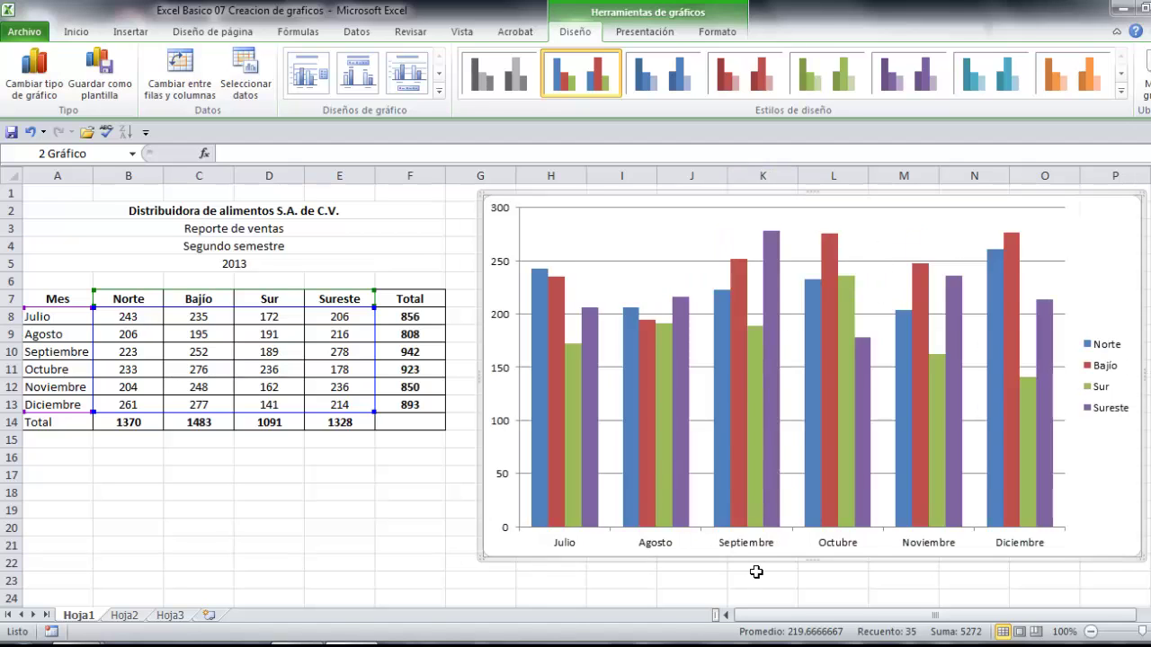
left_click_drag(813, 558, 809, 590)
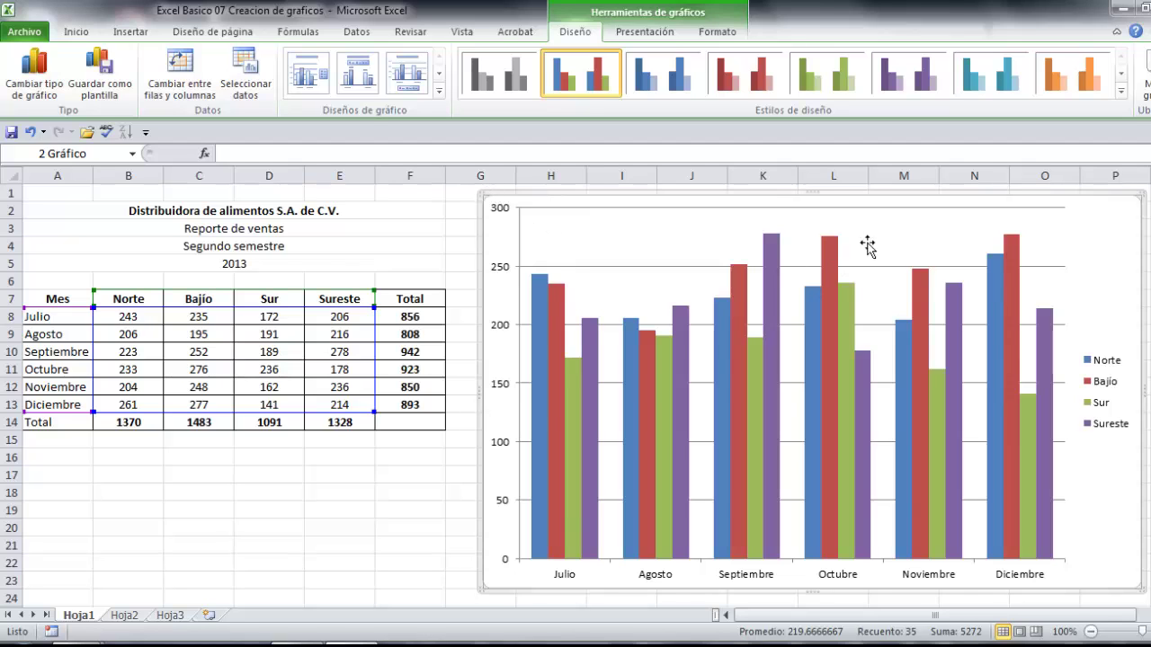
mouse_move(813, 402)
left_click(625, 38)
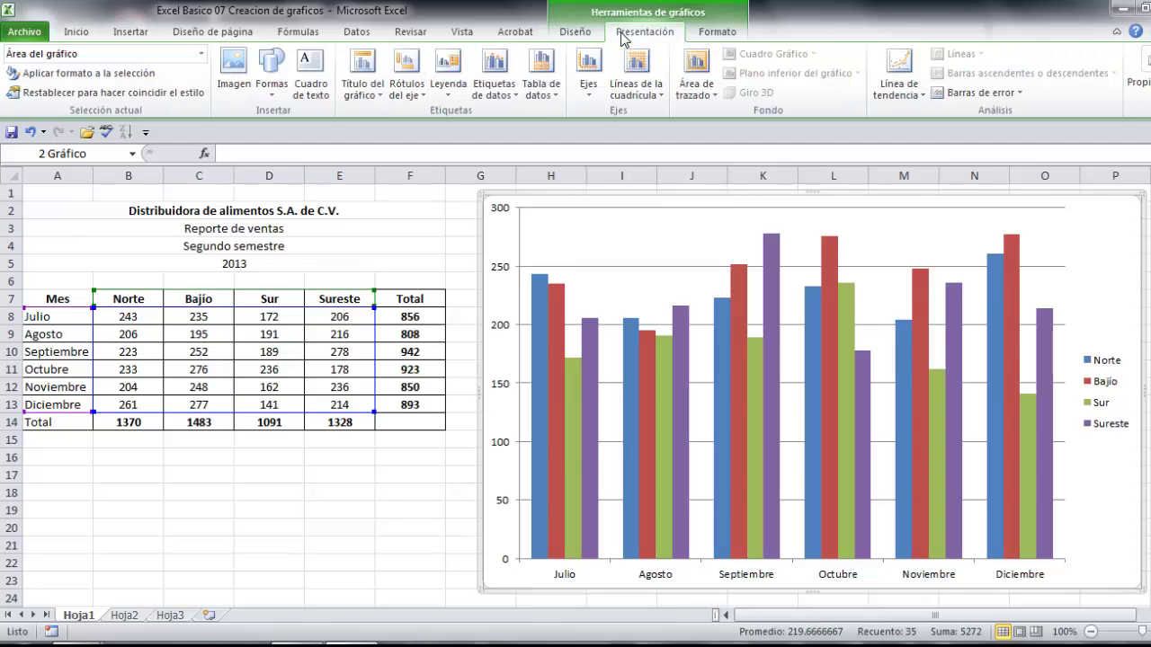
left_click(703, 35)
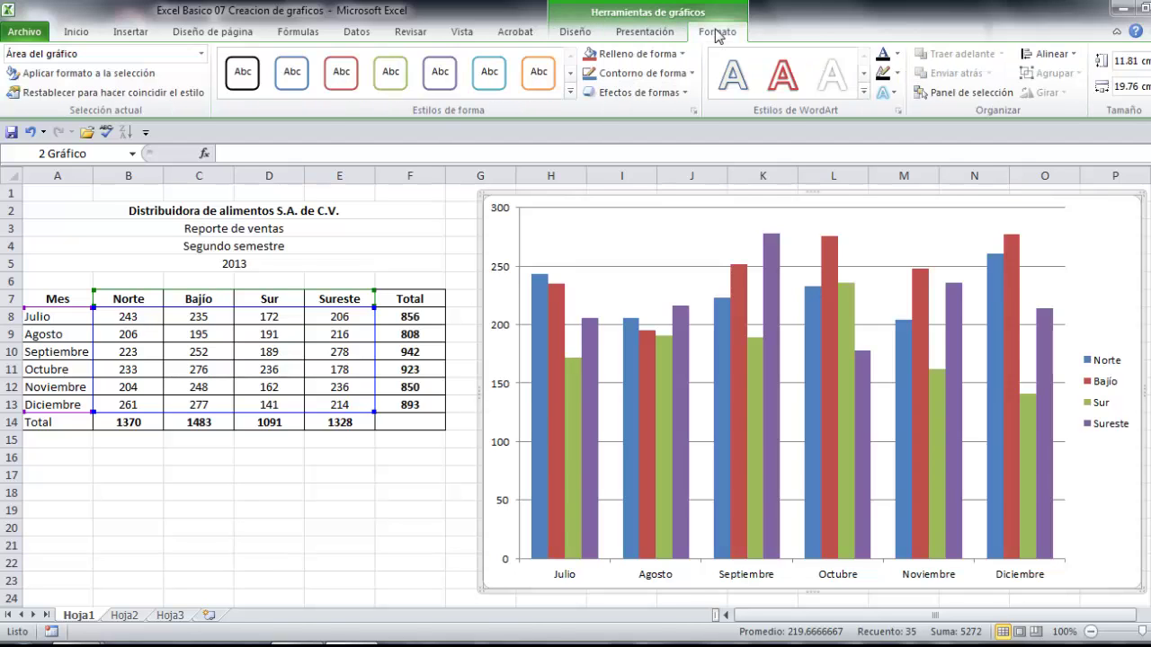
Swap the chart's rows and columns back and forth to compare grouping by region with grouping by month.
left_click(565, 34)
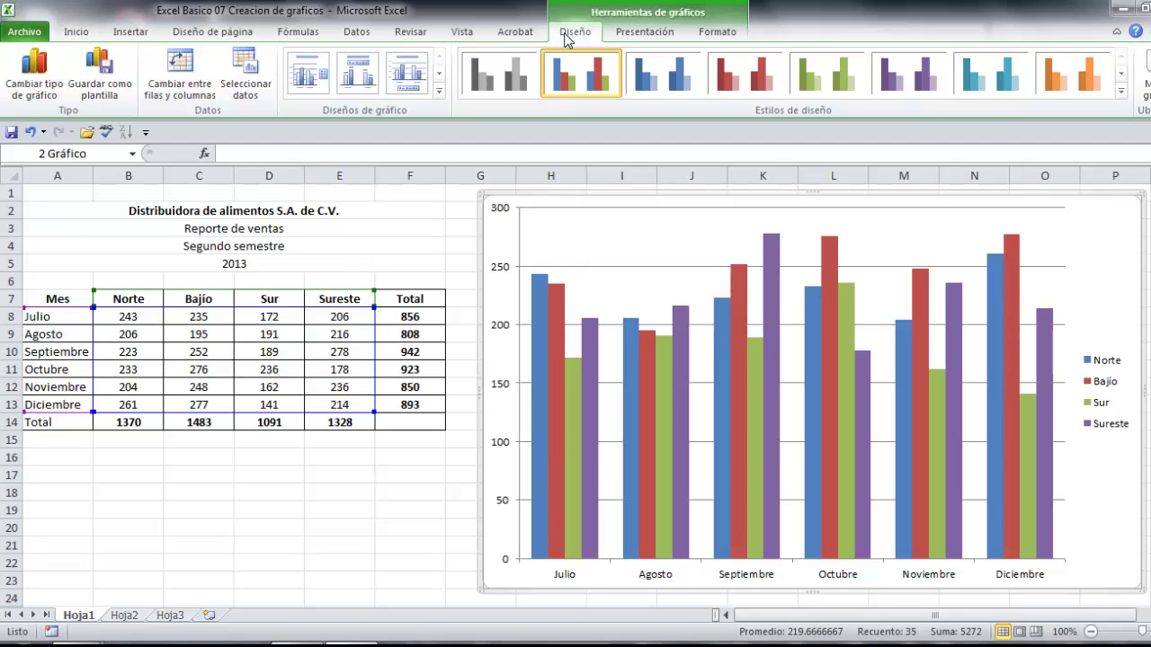
left_click(191, 71)
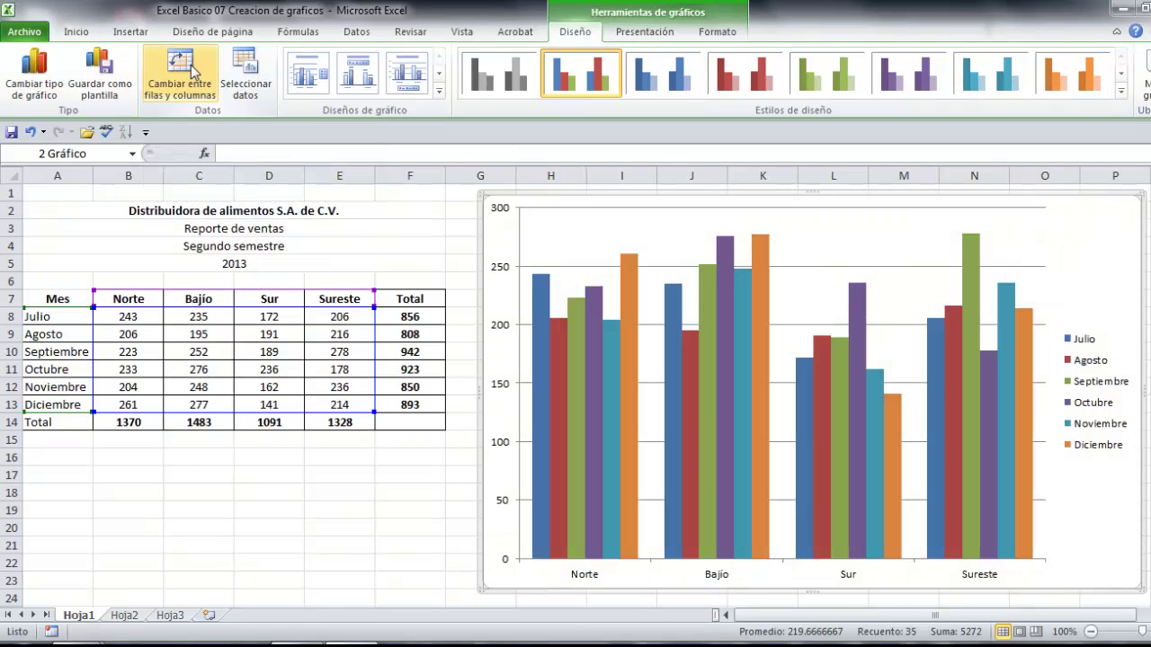
left_click(191, 73)
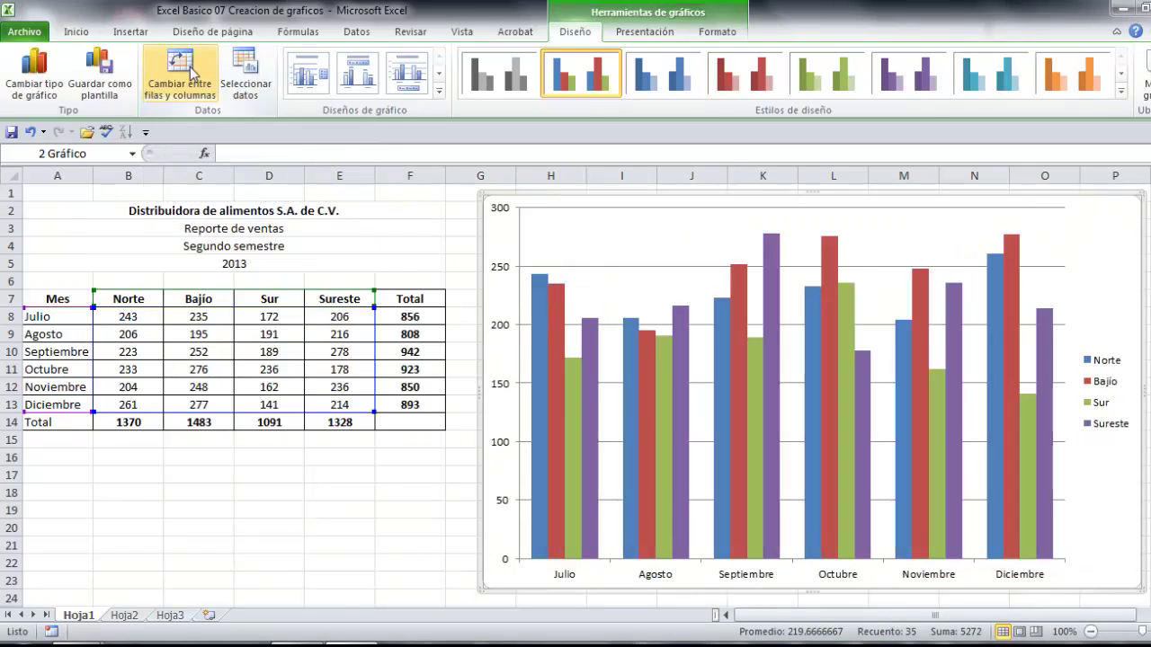
left_click(192, 74)
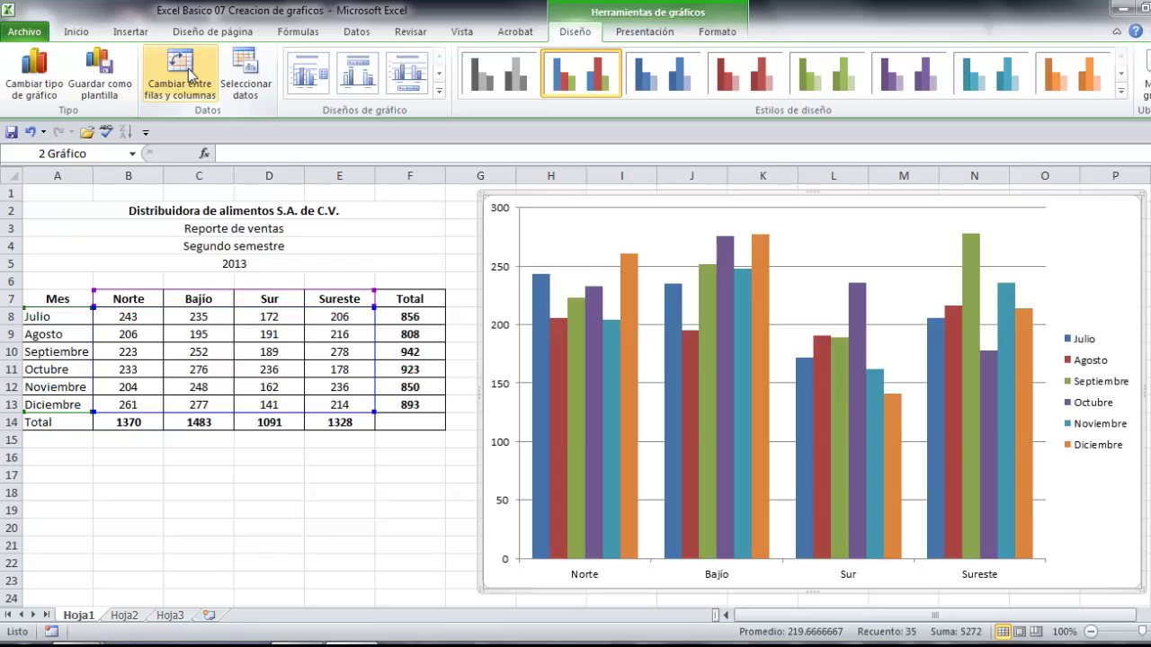
left_click(191, 74)
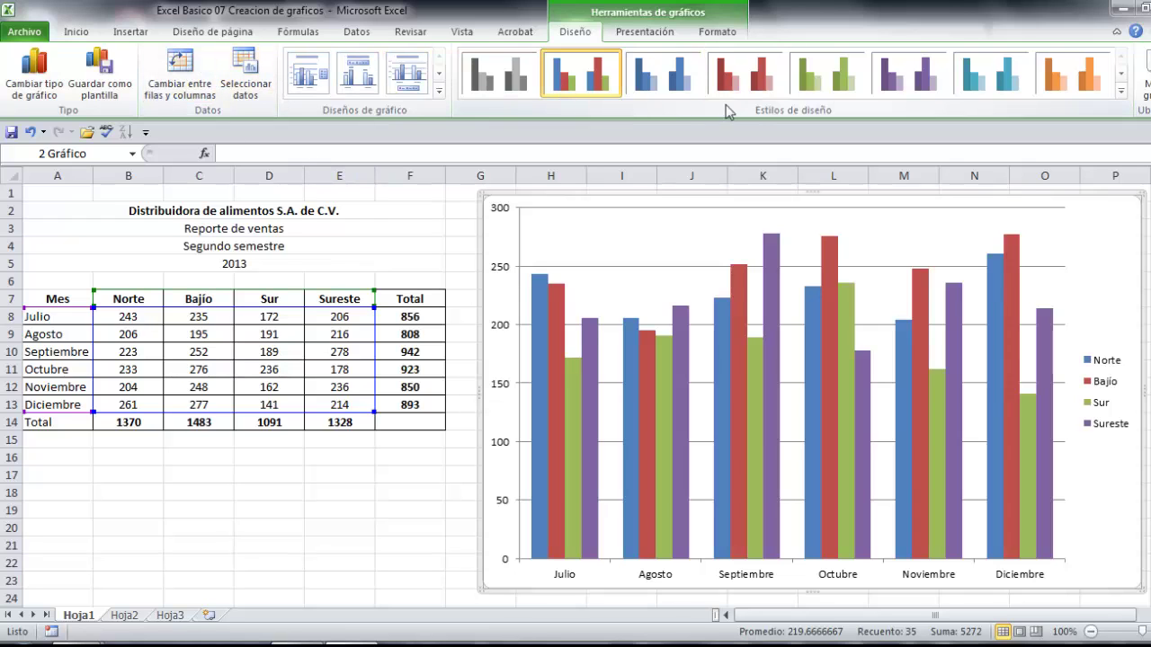
Try the flat single-colour blue, red, green and purple design styles on the chart.
left_click(663, 77)
left_click(726, 77)
left_click(824, 72)
left_click(940, 77)
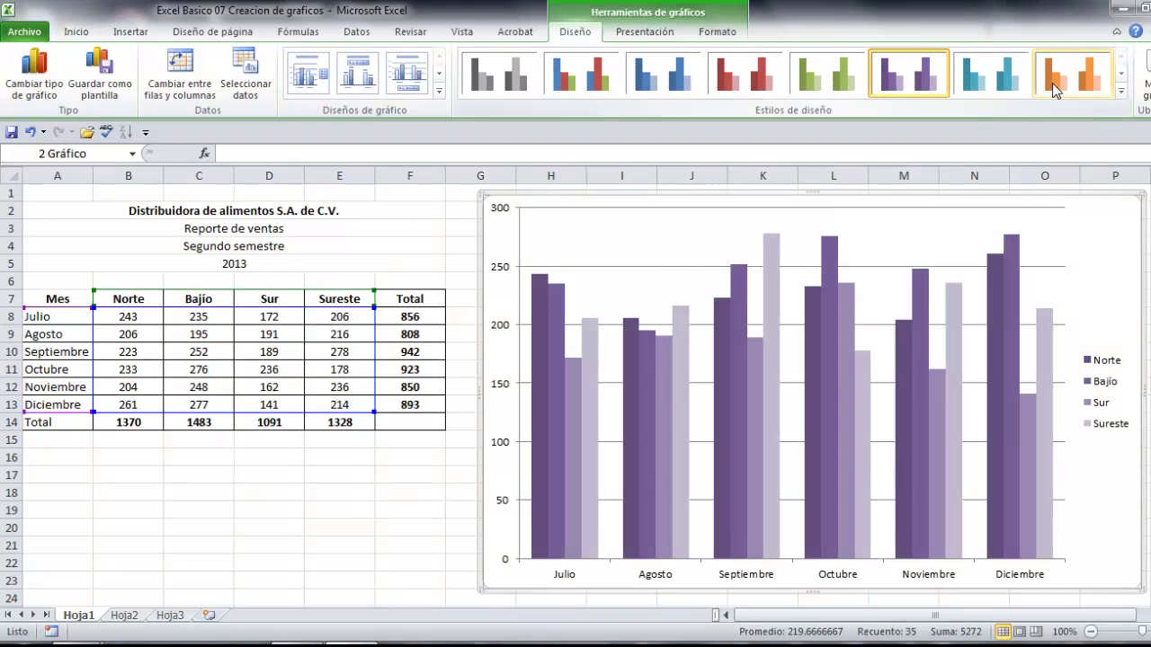
Apply the green design style with a black background and bevelled columns to the chart.
left_click(1122, 94)
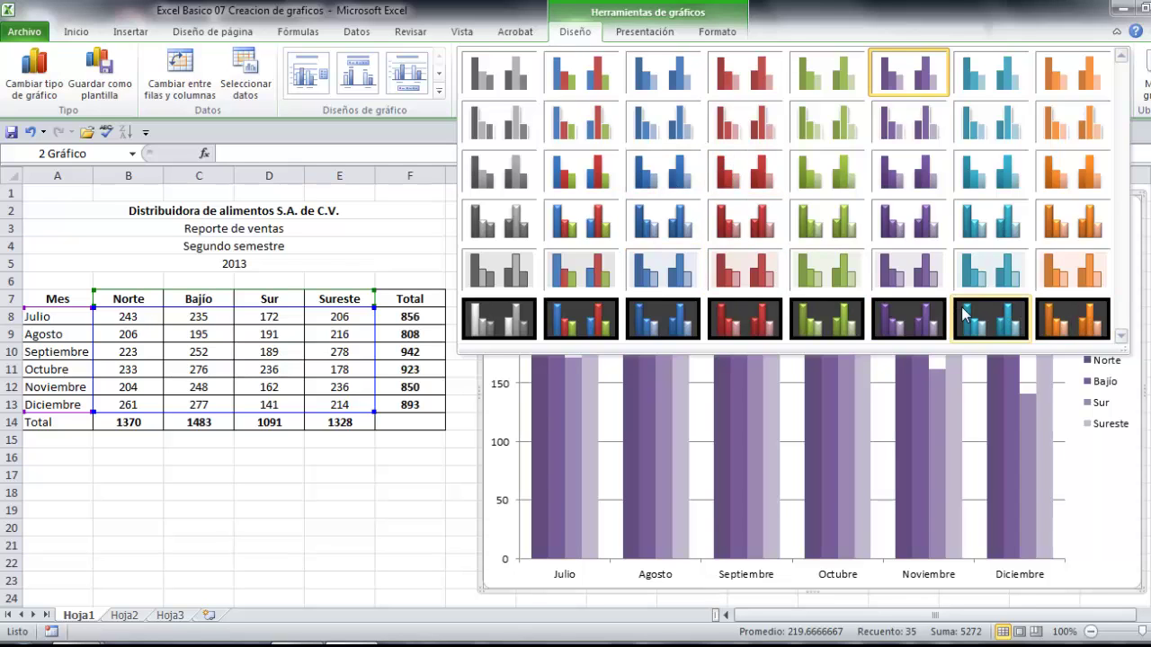
left_click(812, 315)
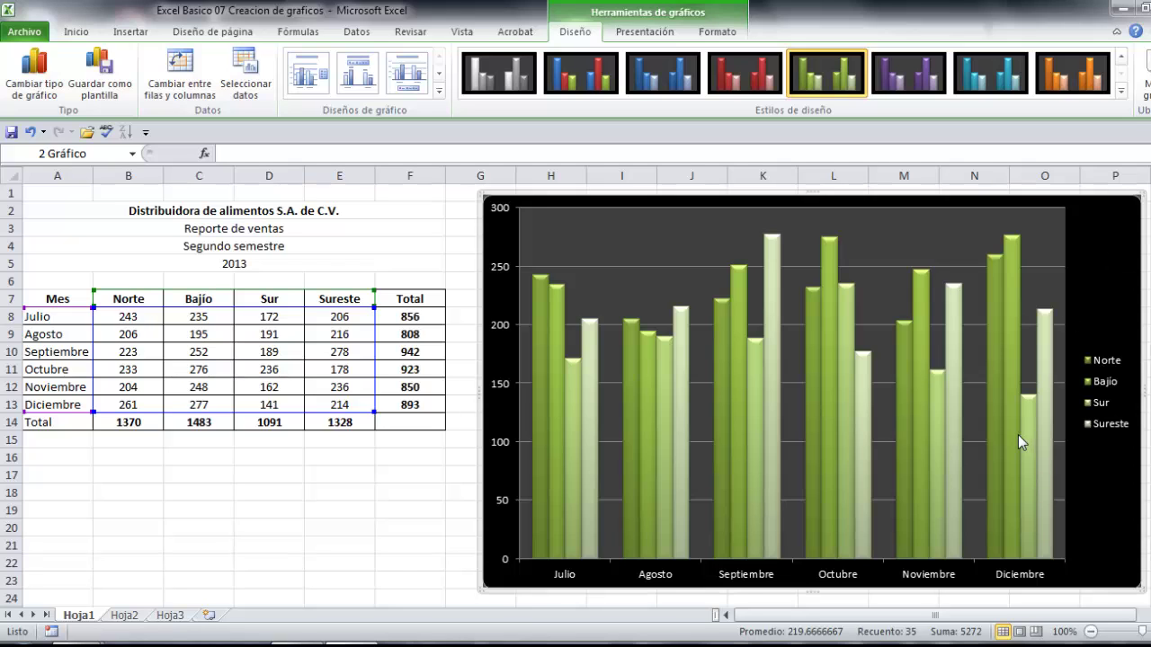
mouse_move(1018, 435)
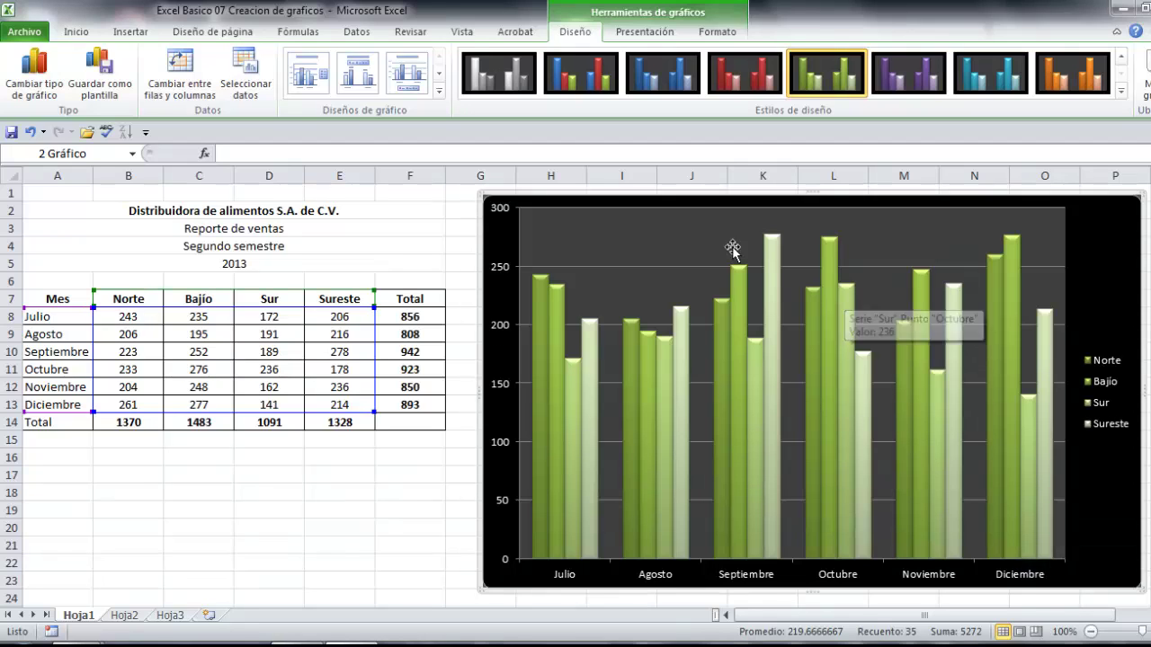
Try clearing the chart's plot area fill and restore the default plot area fill.
left_click(644, 32)
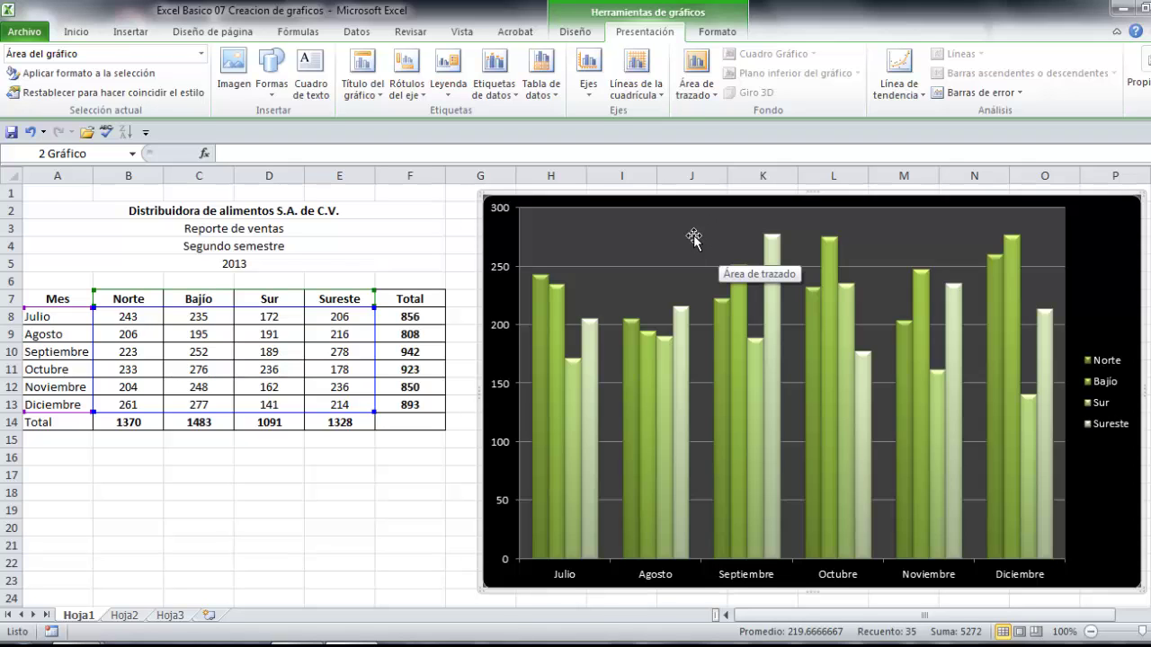
left_click(700, 91)
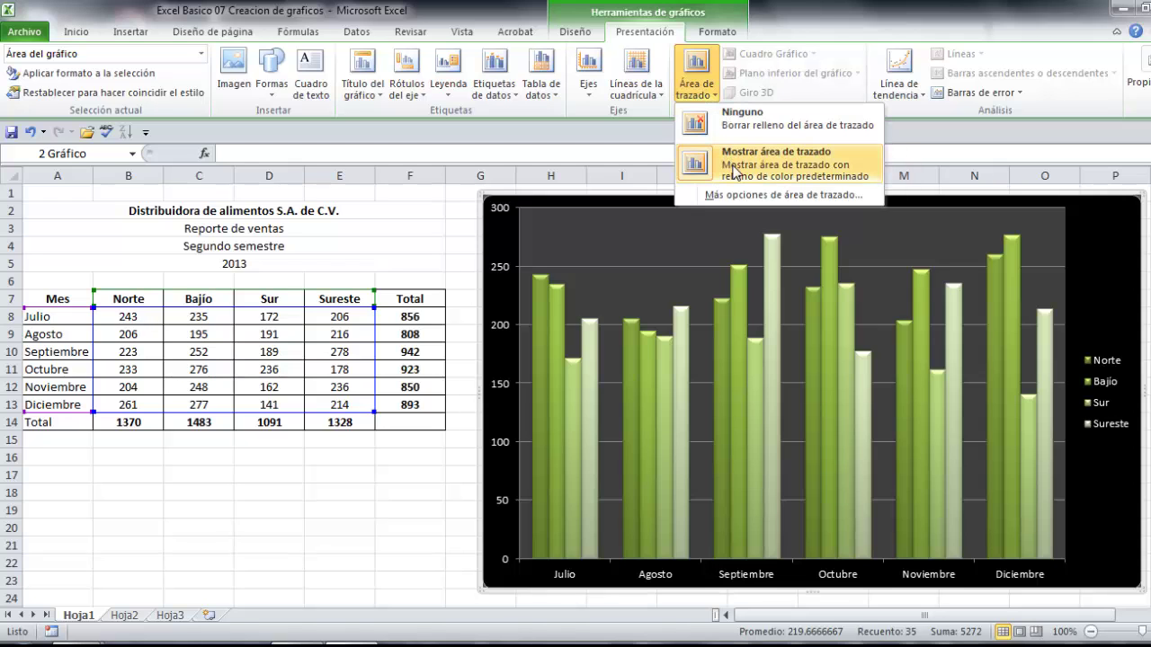
left_click(735, 171)
left_click(697, 85)
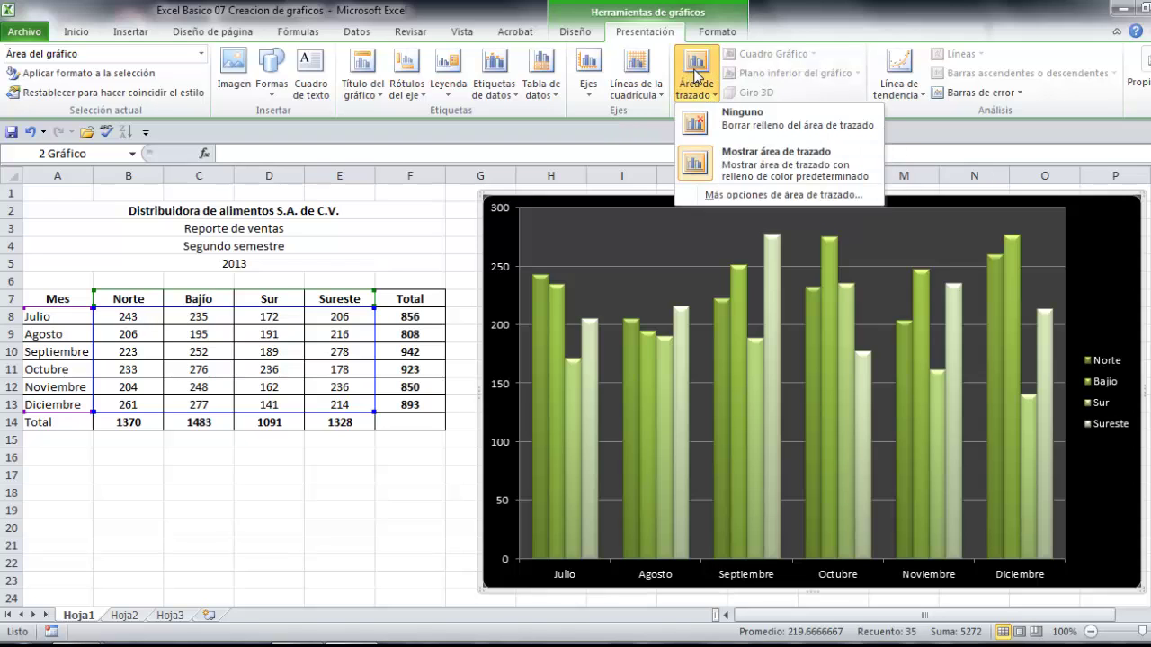
left_click(703, 129)
left_click(696, 85)
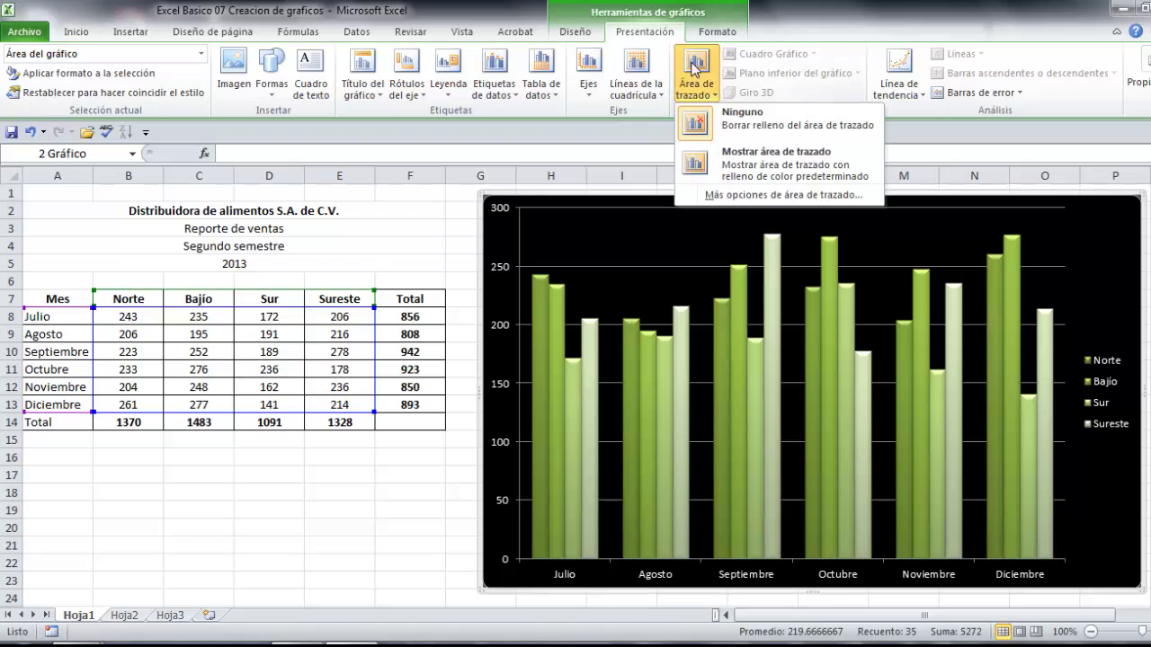
left_click(727, 163)
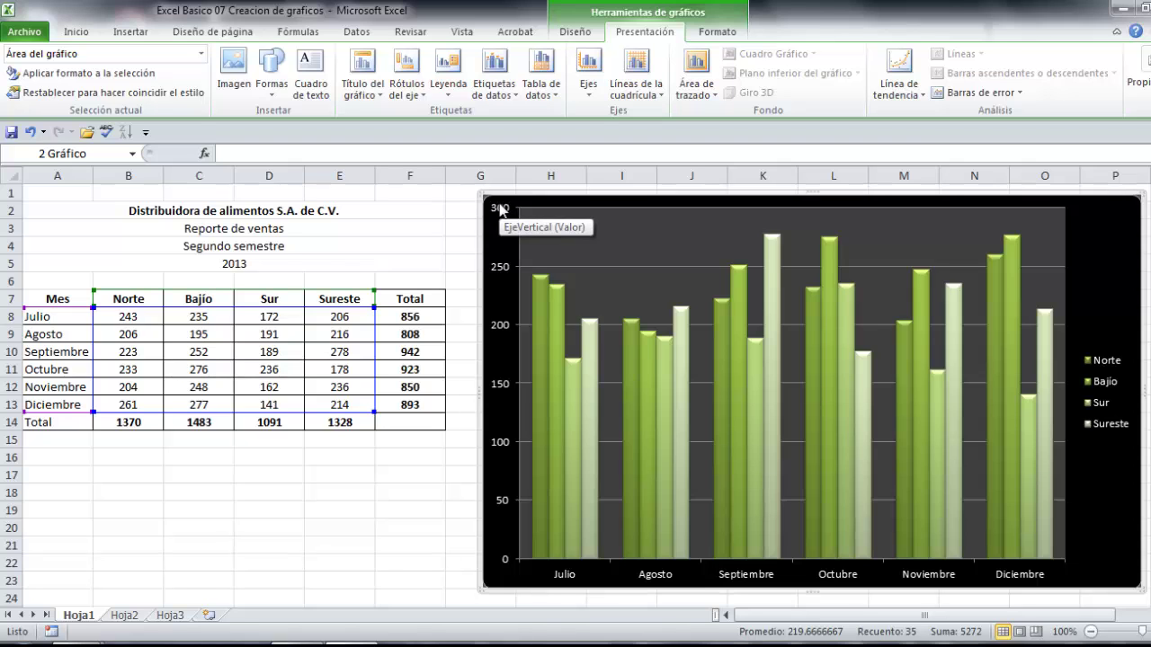
Hide the chart's primary vertical axis and bring it back with the default axis option.
left_click(590, 88)
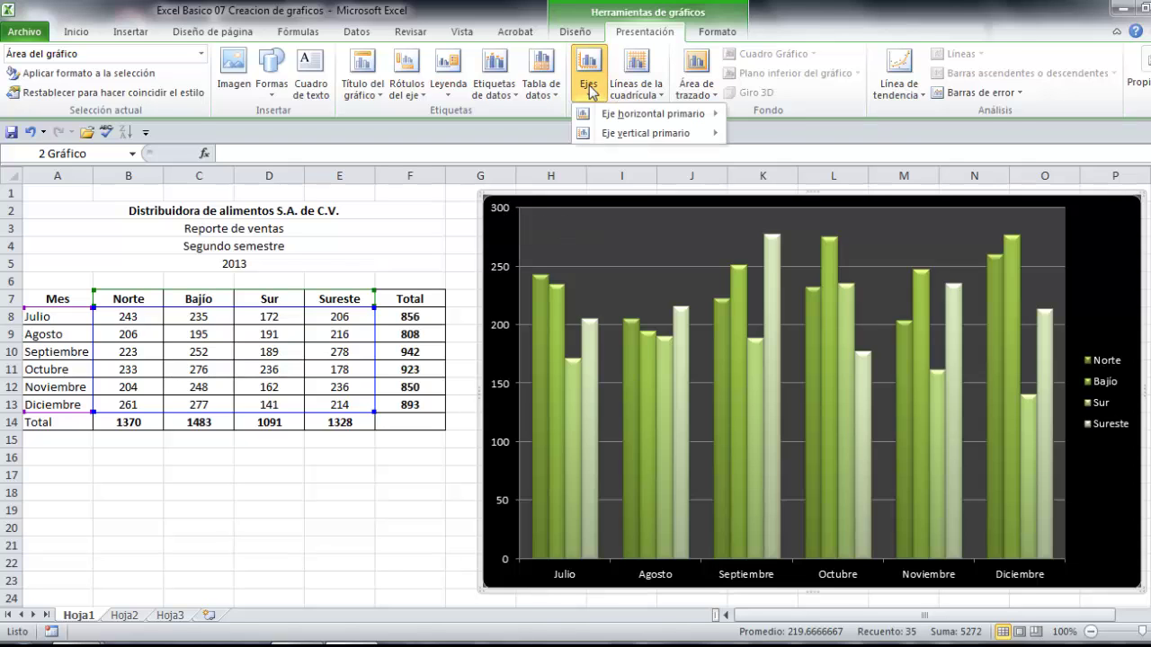
mouse_move(608, 135)
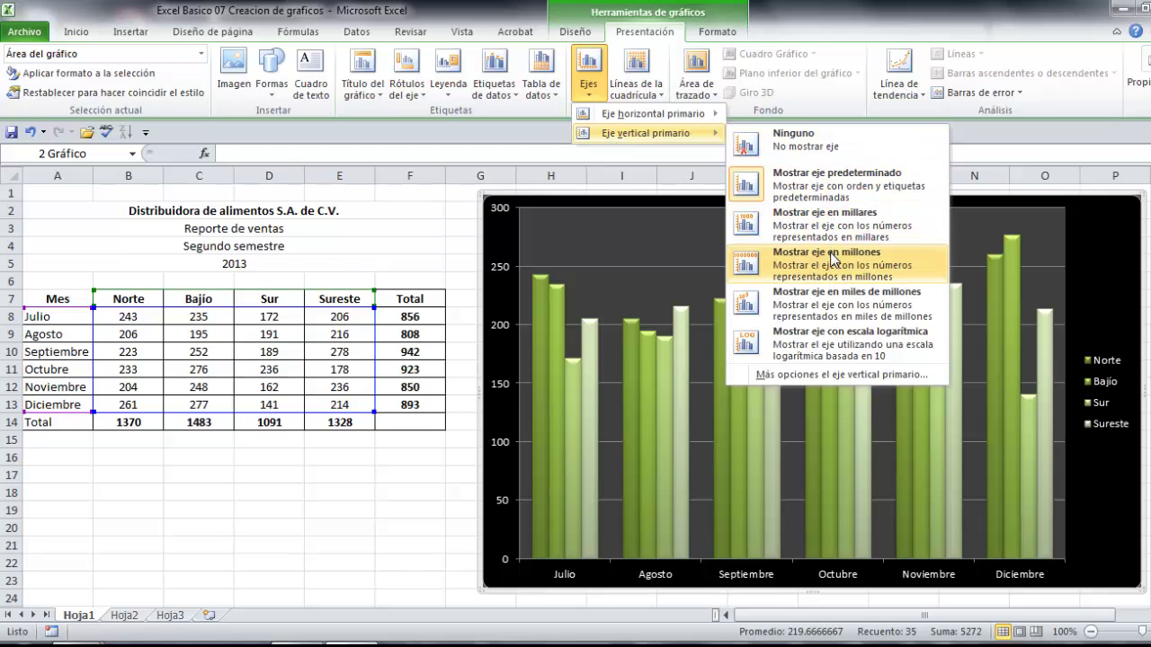
left_click(773, 142)
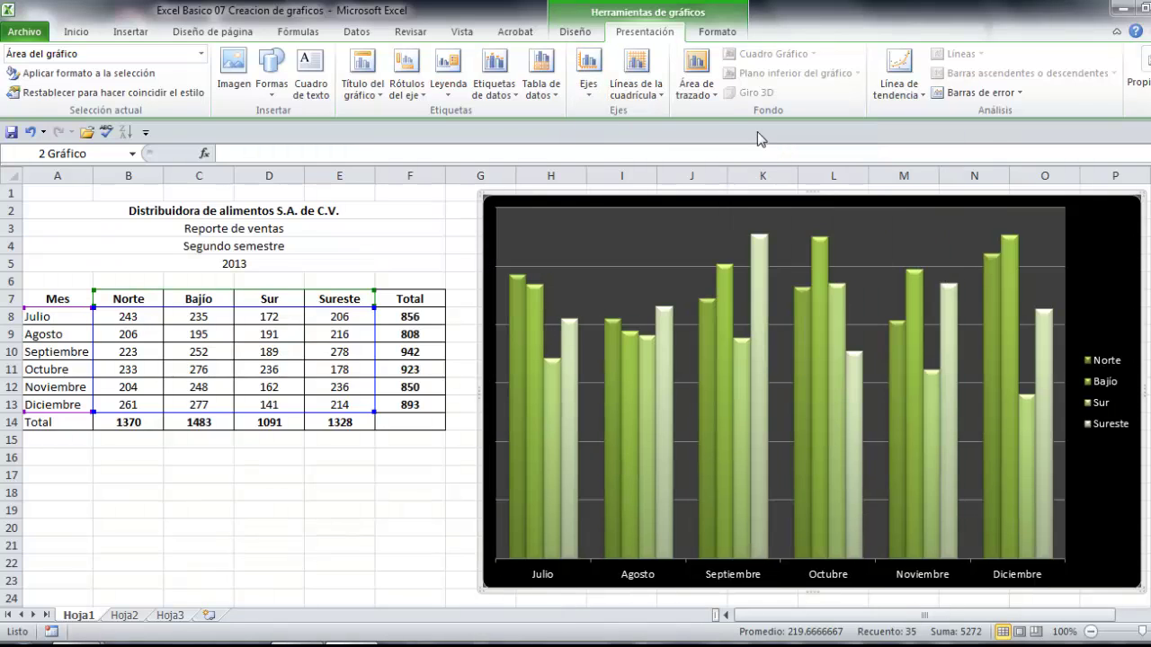
left_click(601, 97)
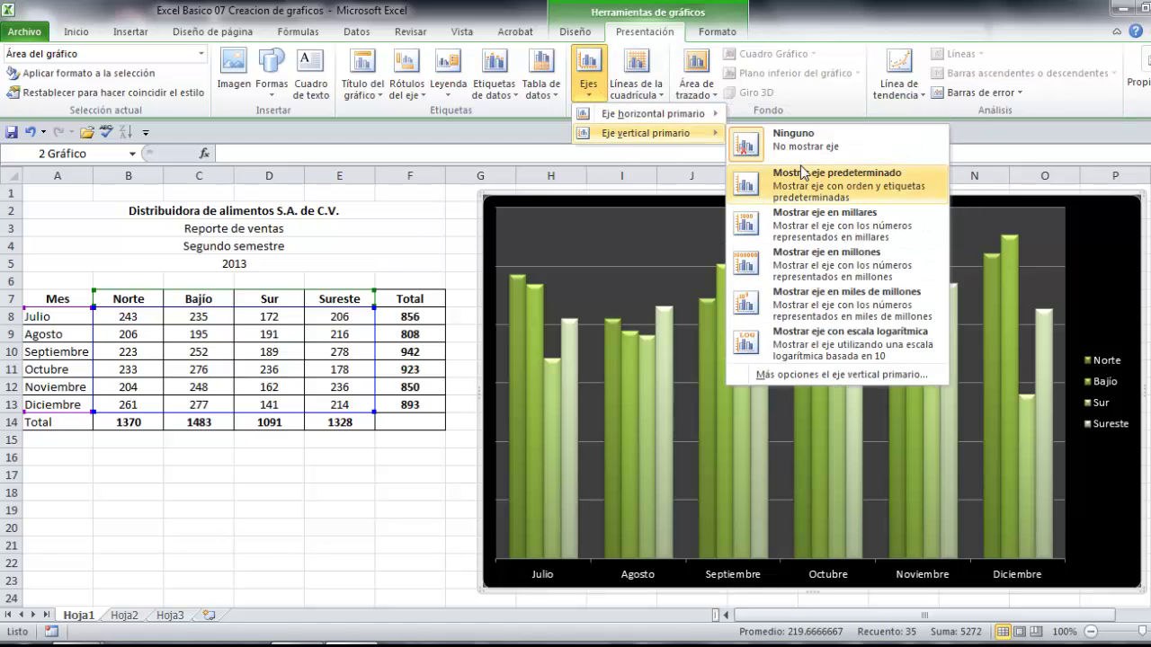
left_click(791, 187)
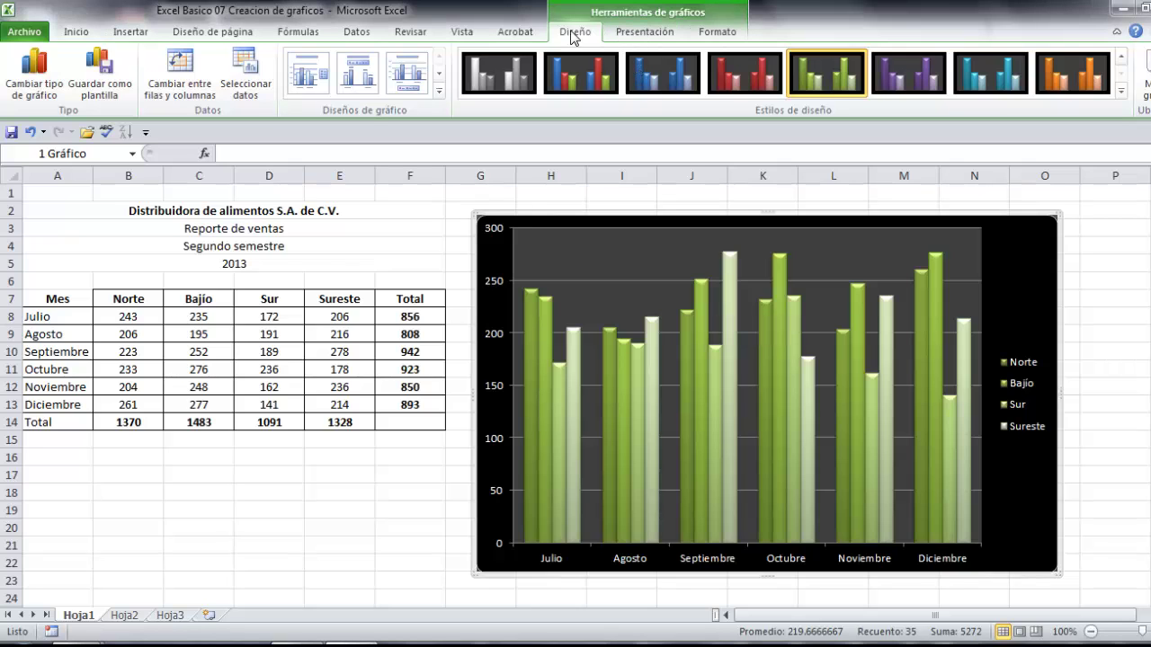
Add a title above the chart and set its text to "Reporte de ventas".
left_click(647, 34)
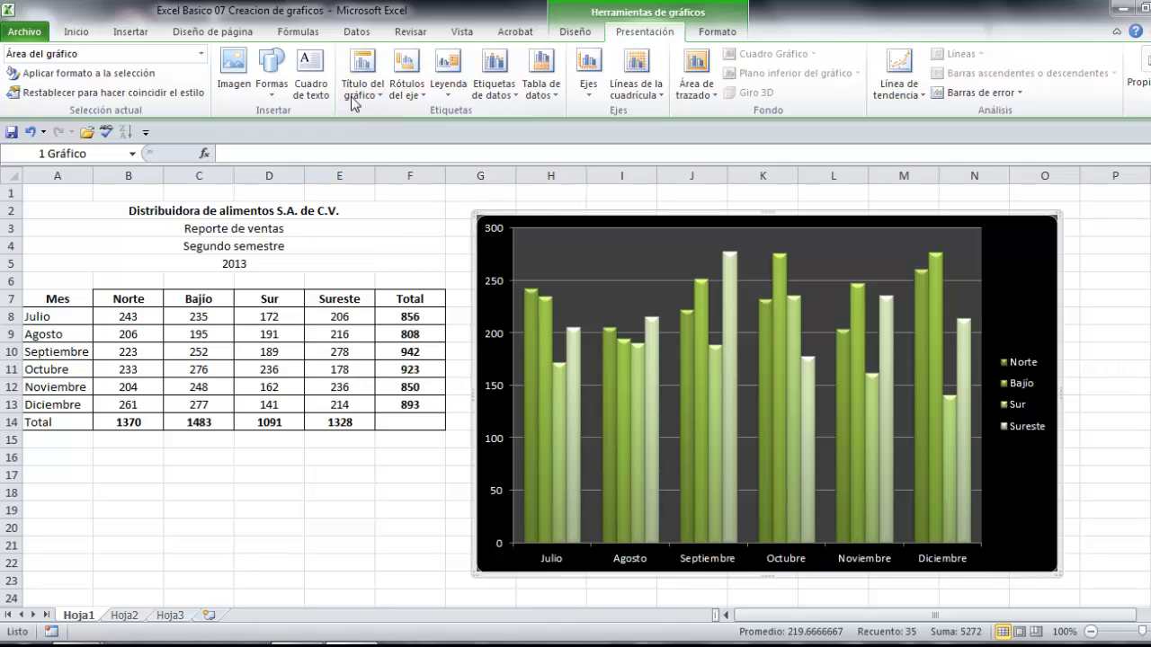
left_click(364, 70)
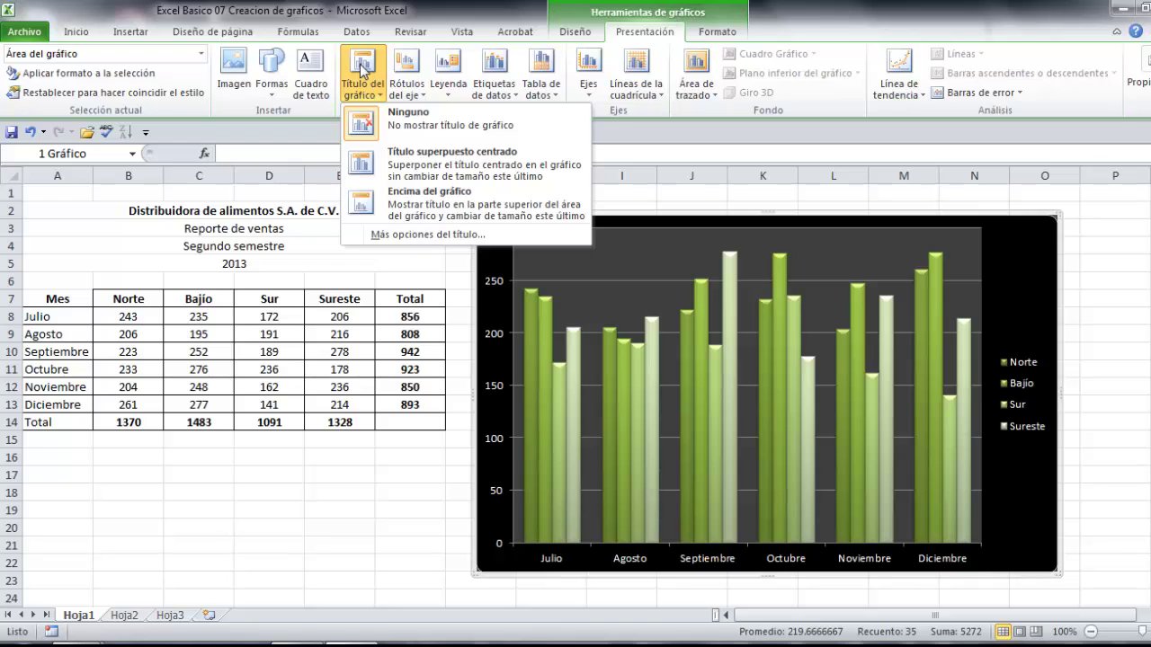
left_click(393, 200)
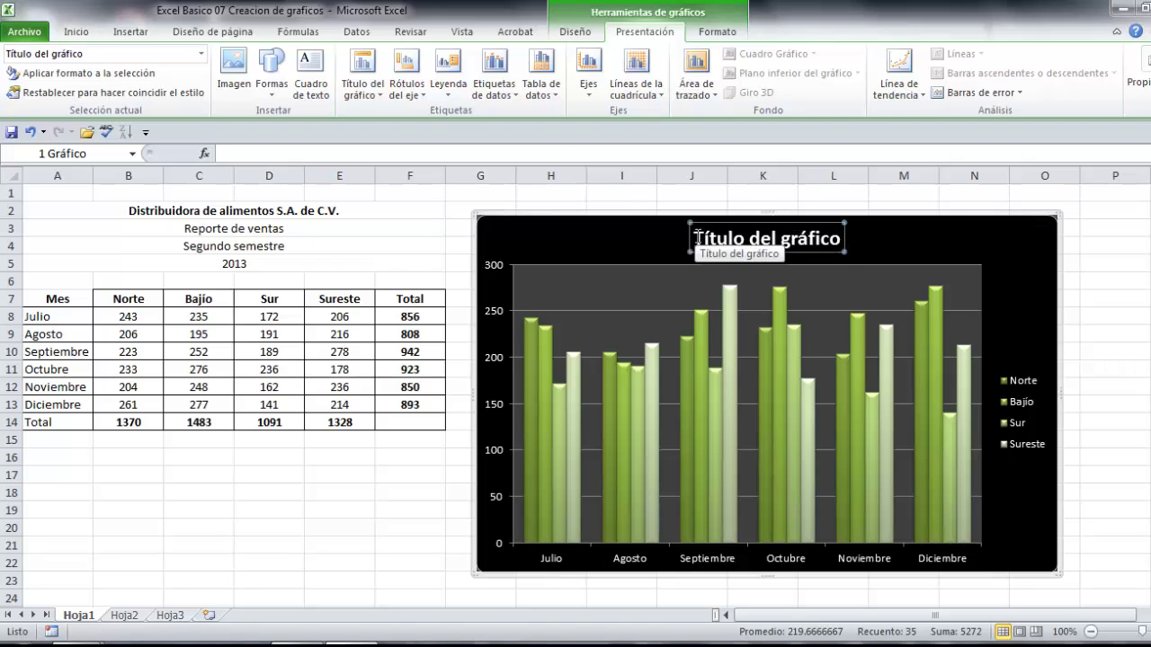
left_click_drag(697, 237, 826, 237)
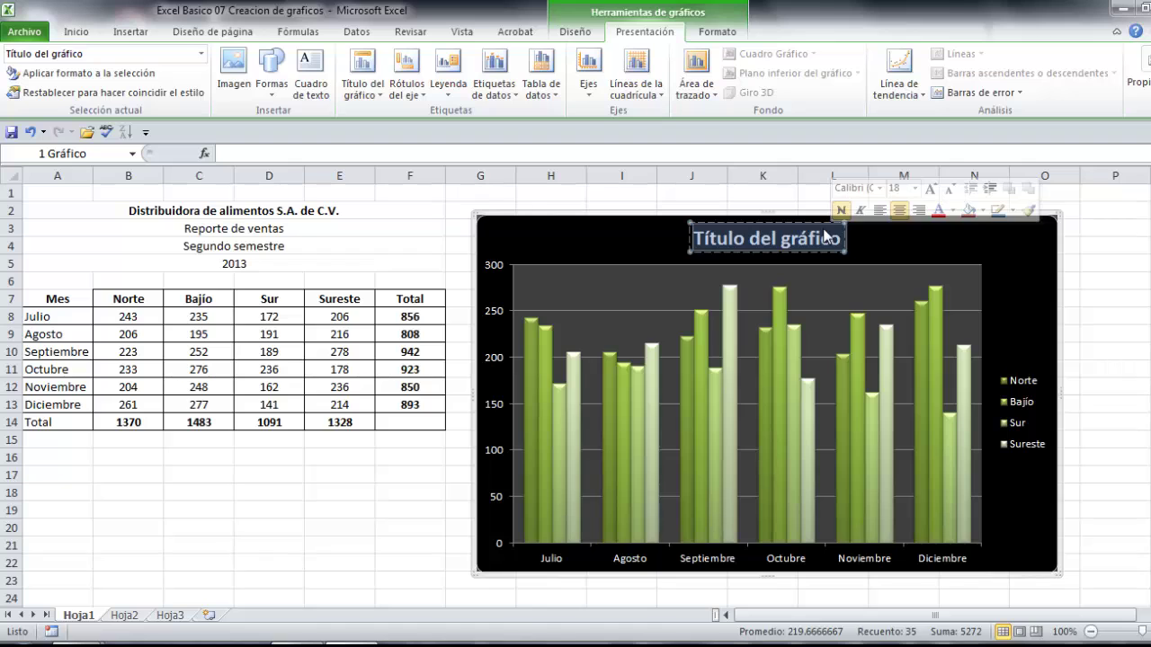
type("Reporte")
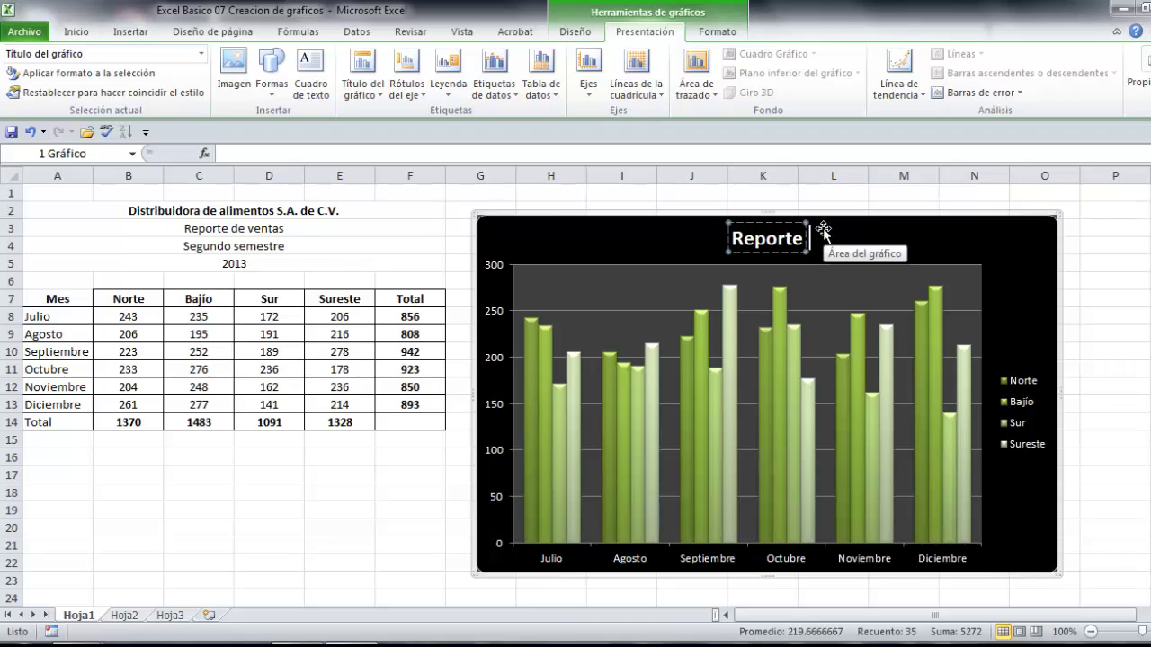
type(" de ventas")
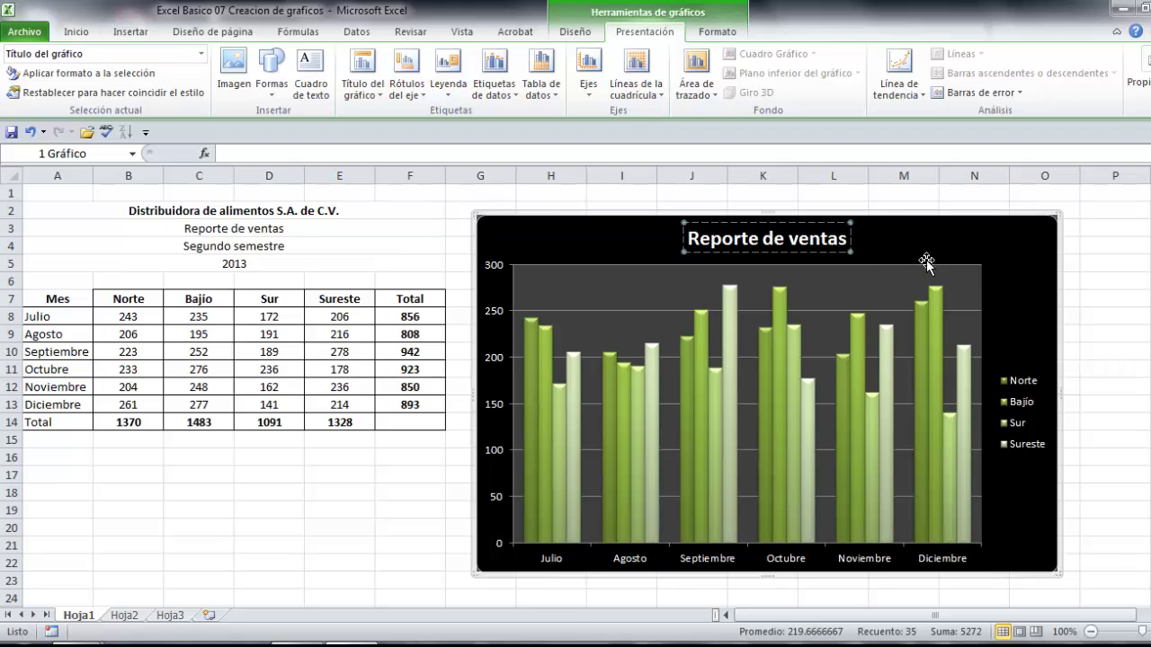
left_click(884, 243)
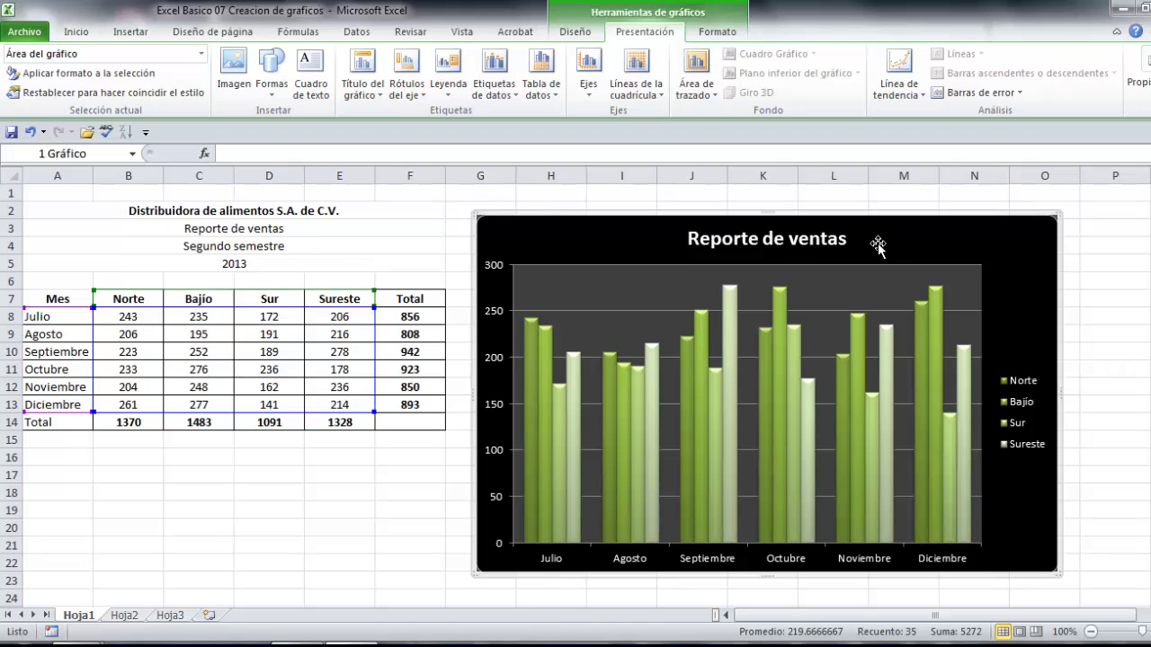
Move the chart to a new sheet named "Grafico de ventas".
left_click(575, 34)
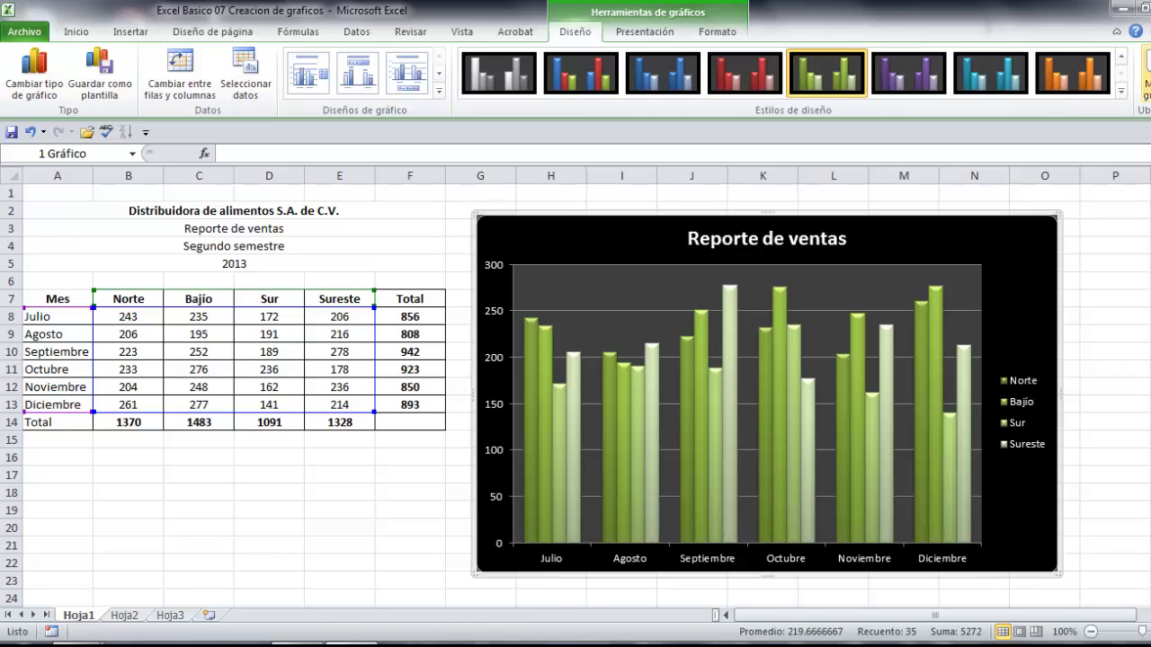
left_click(1147, 77)
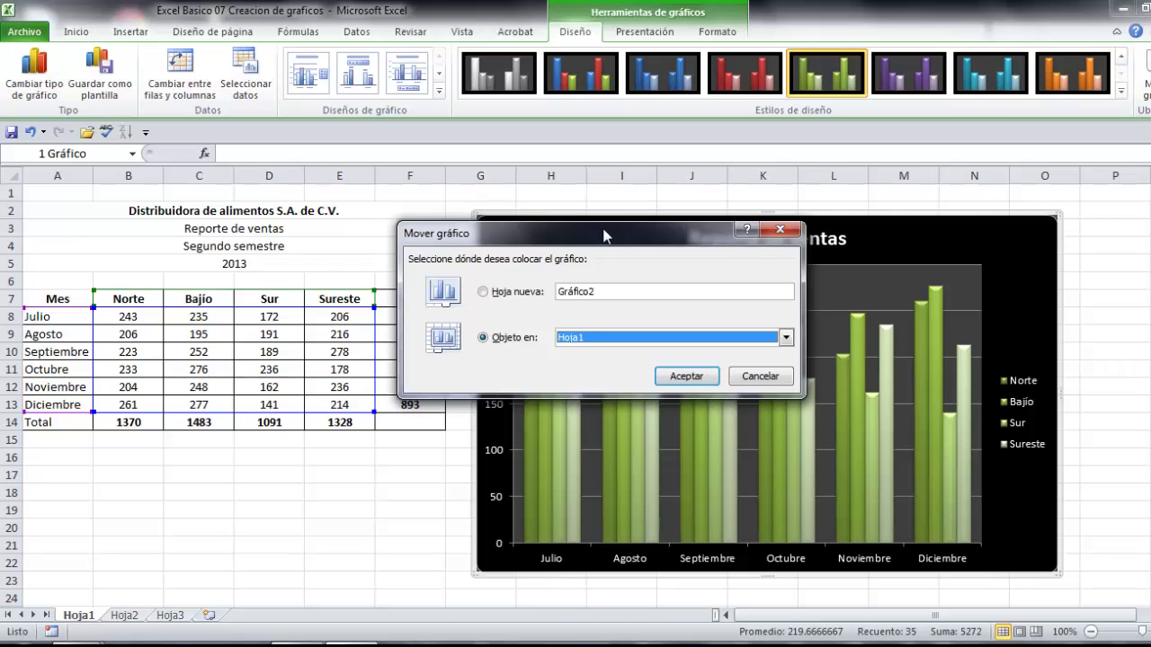
left_click(495, 293)
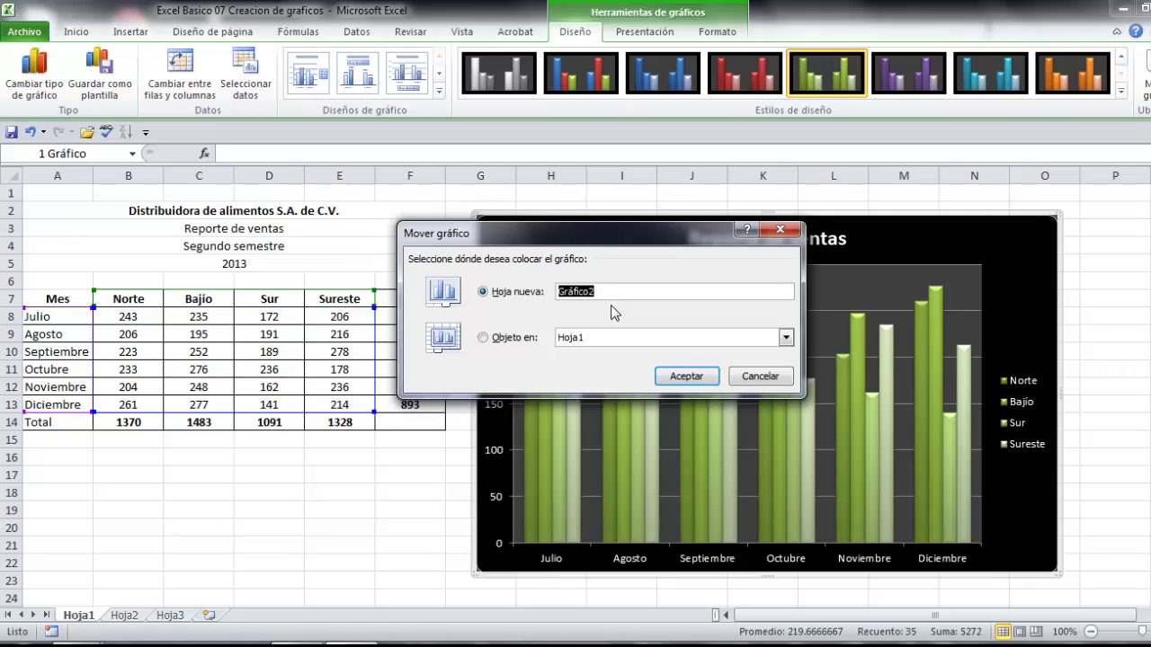
type("Grafico de ventas")
left_click(686, 375)
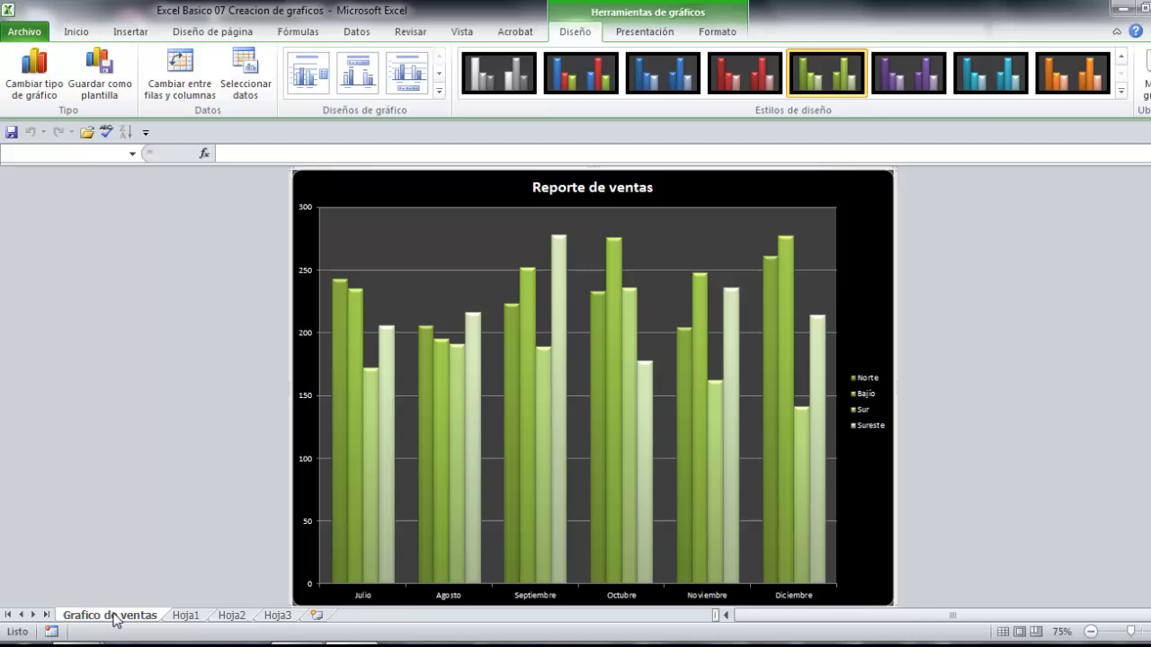
Place the Grafico de ventas sheet between Hoja1 and Hoja2, and check the data sheet and the chart sheet.
left_click_drag(115, 619, 227, 618)
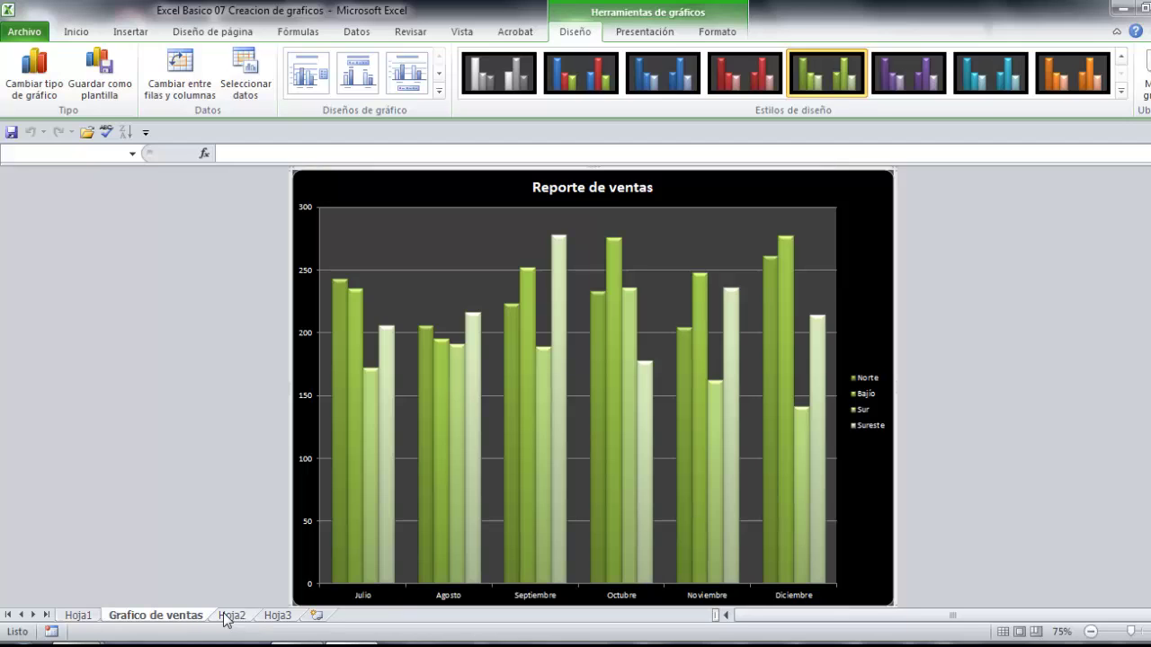
left_click(77, 616)
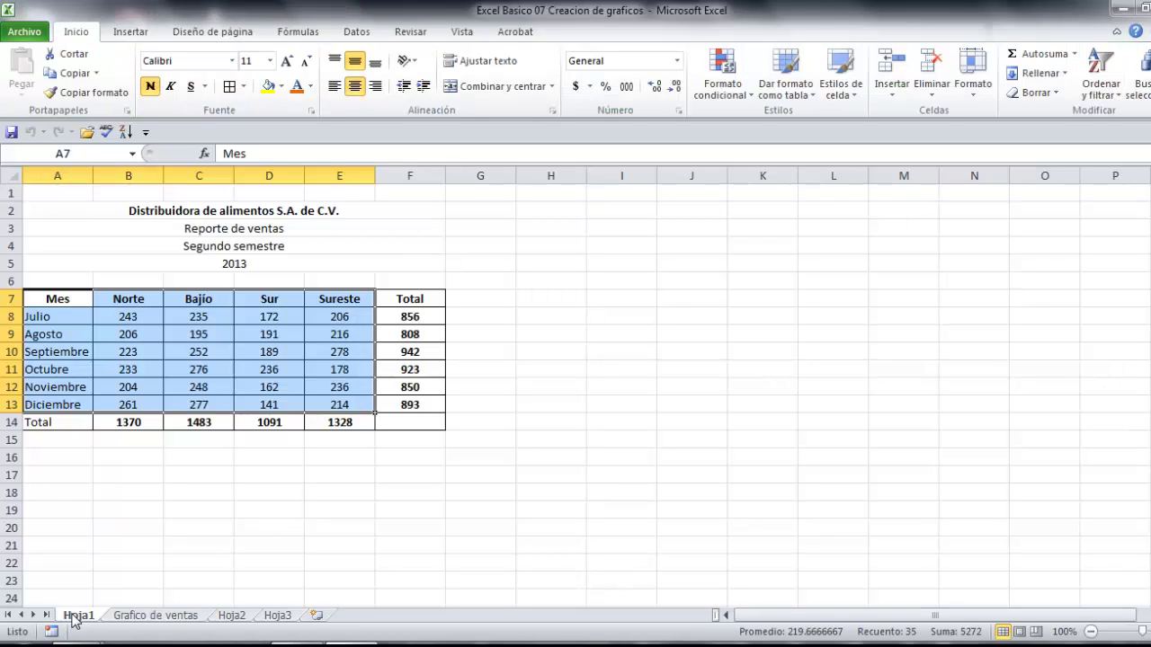
left_click(133, 619)
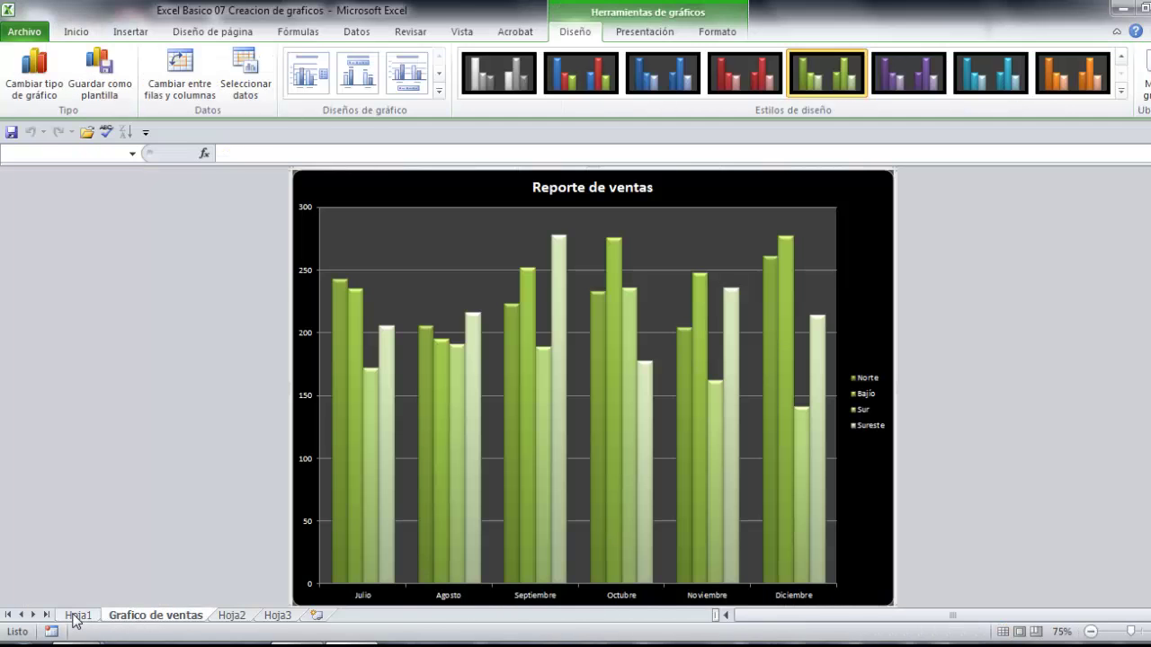
Set the Norte sales for Julio on Hoja1 to 100 and check the change on the chart sheet.
left_click(78, 619)
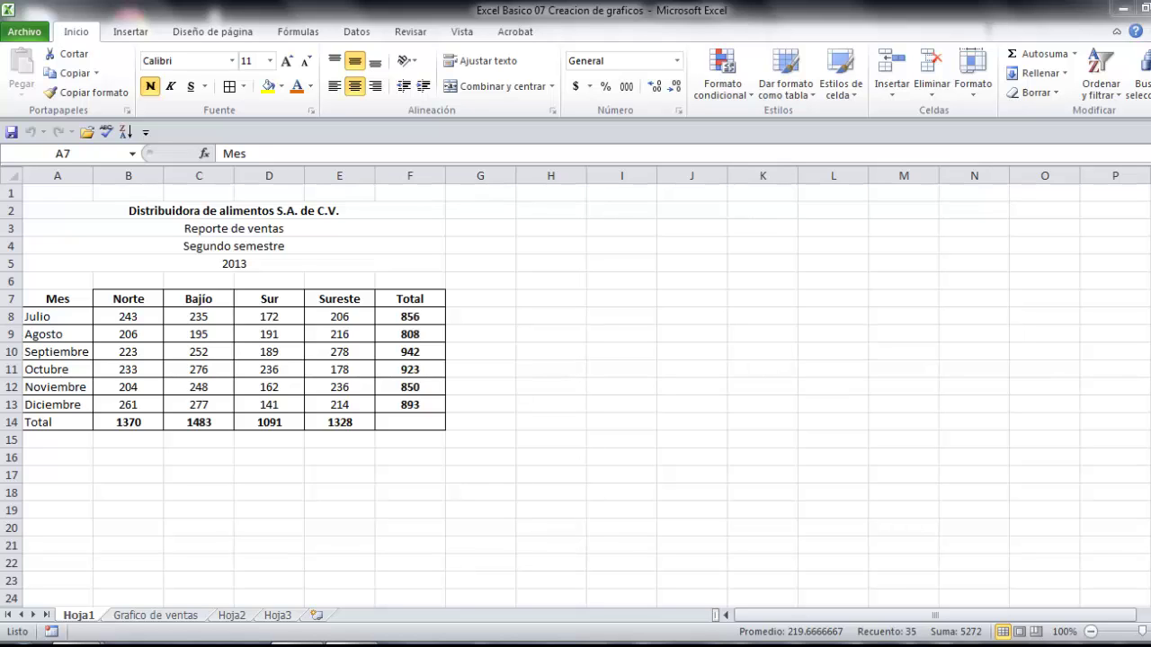
left_click(131, 317)
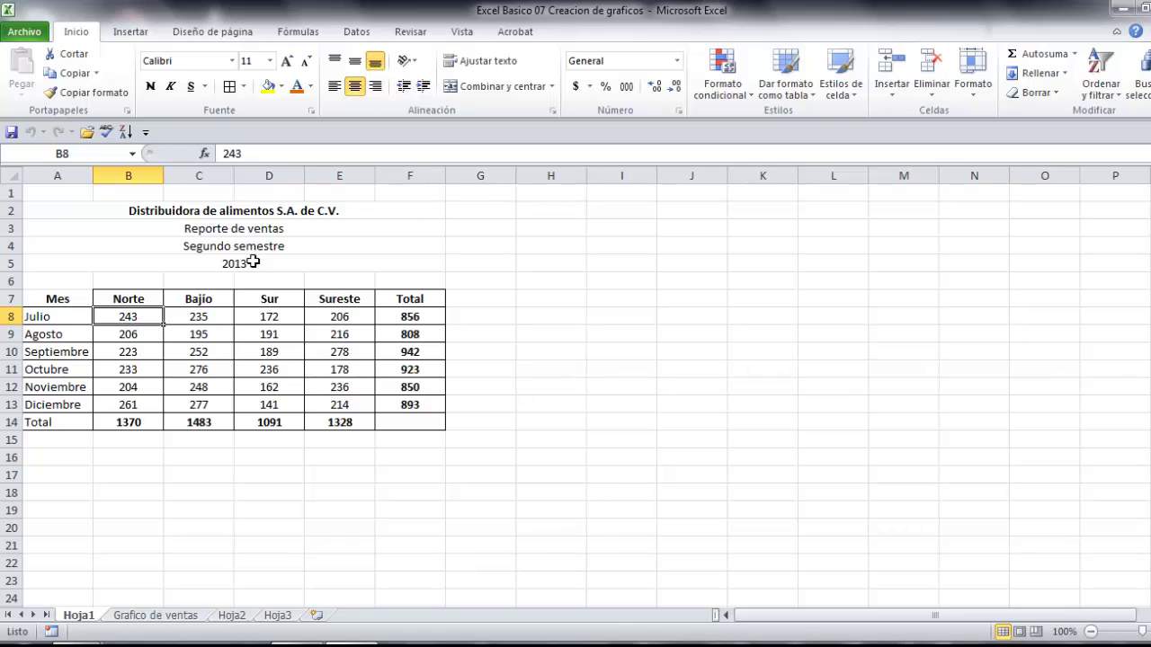
type("100")
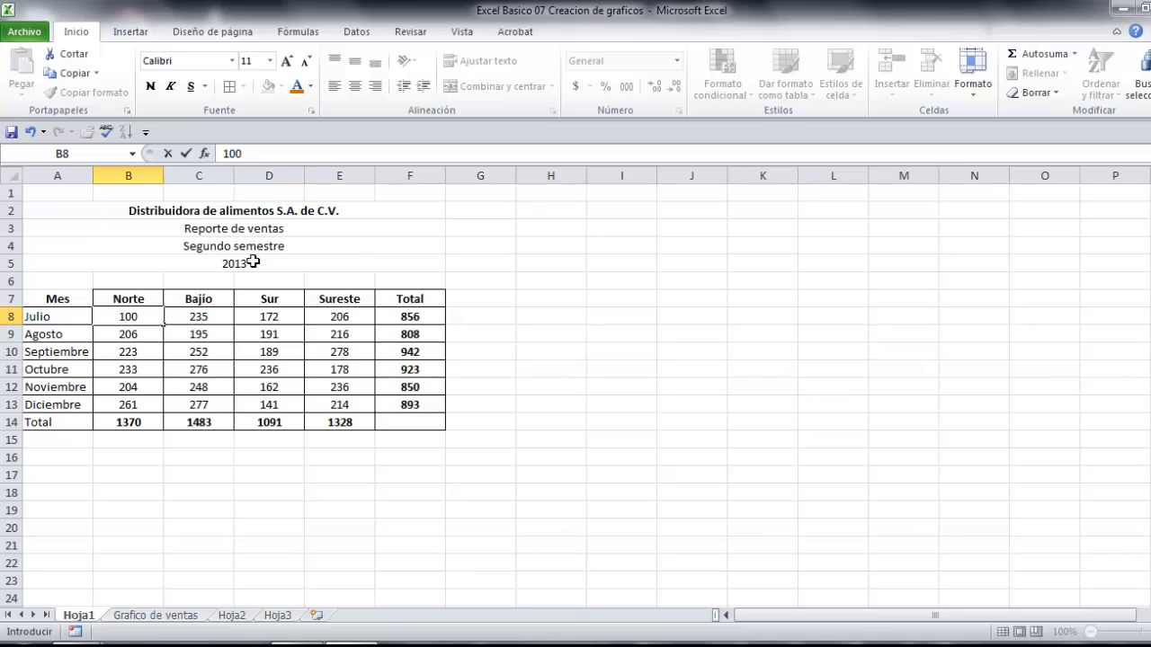
key("Return")
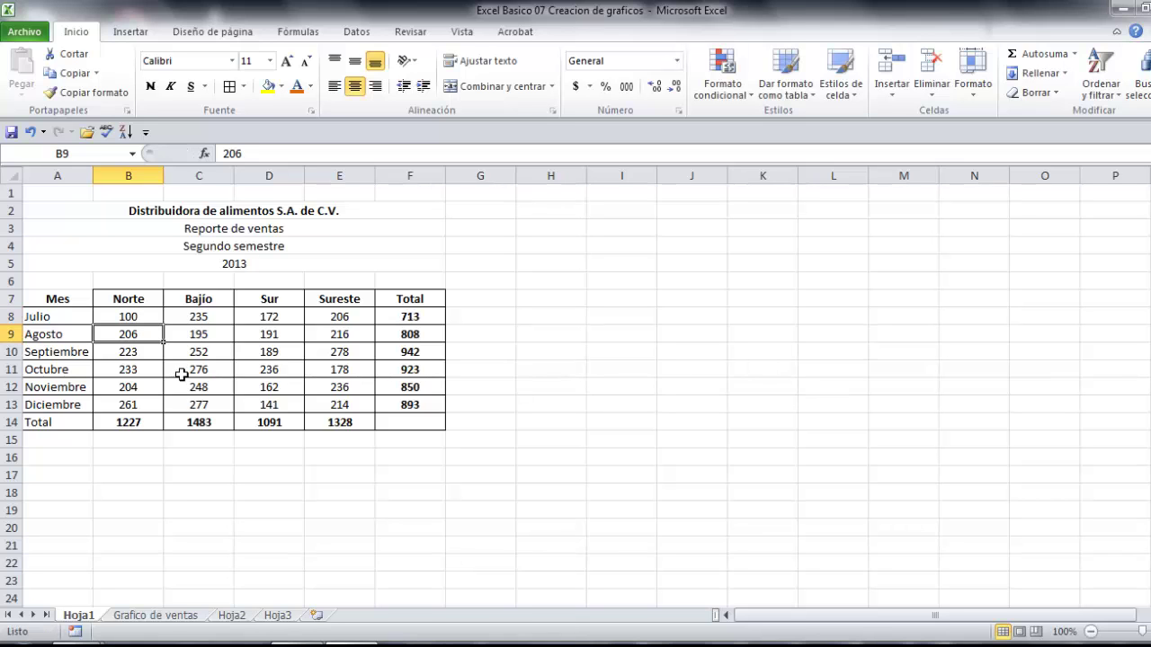
left_click(141, 616)
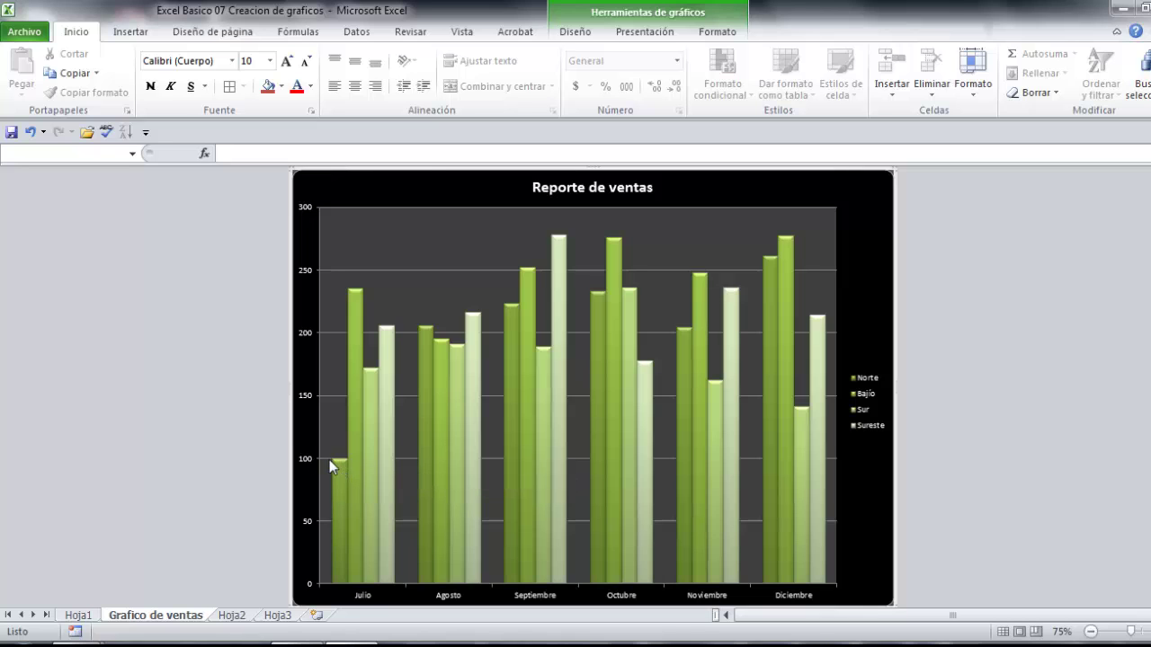
Set the Bajío sales for Julio on Hoja1 to 20 and check the updated chart on its sheet.
left_click(75, 617)
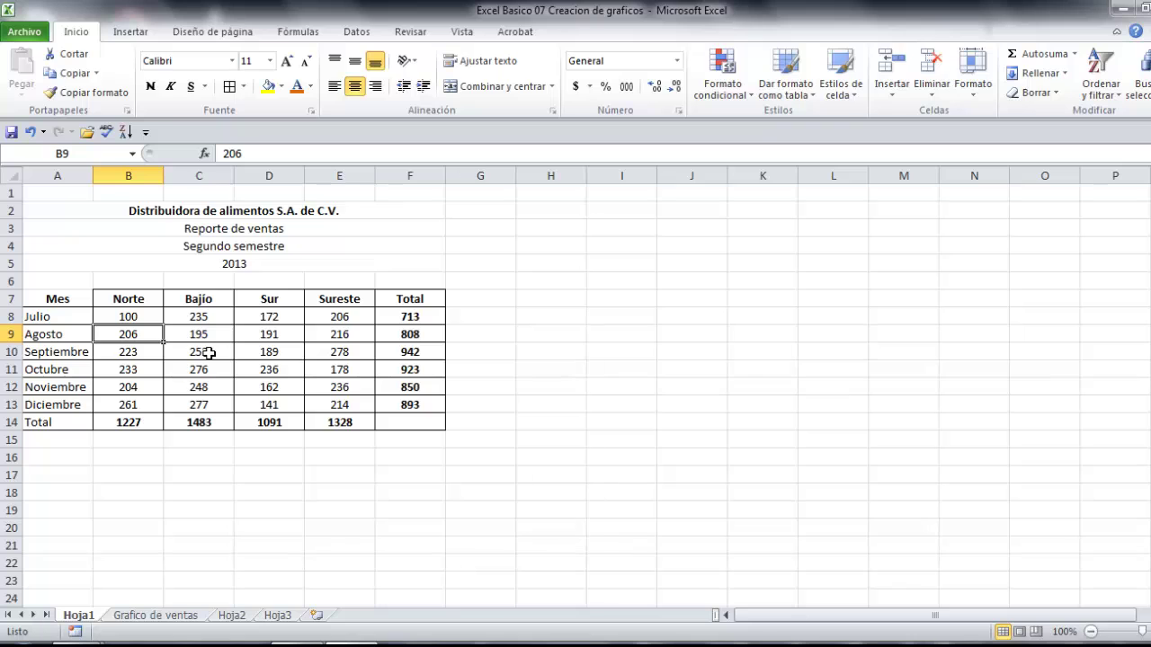
left_click(199, 320)
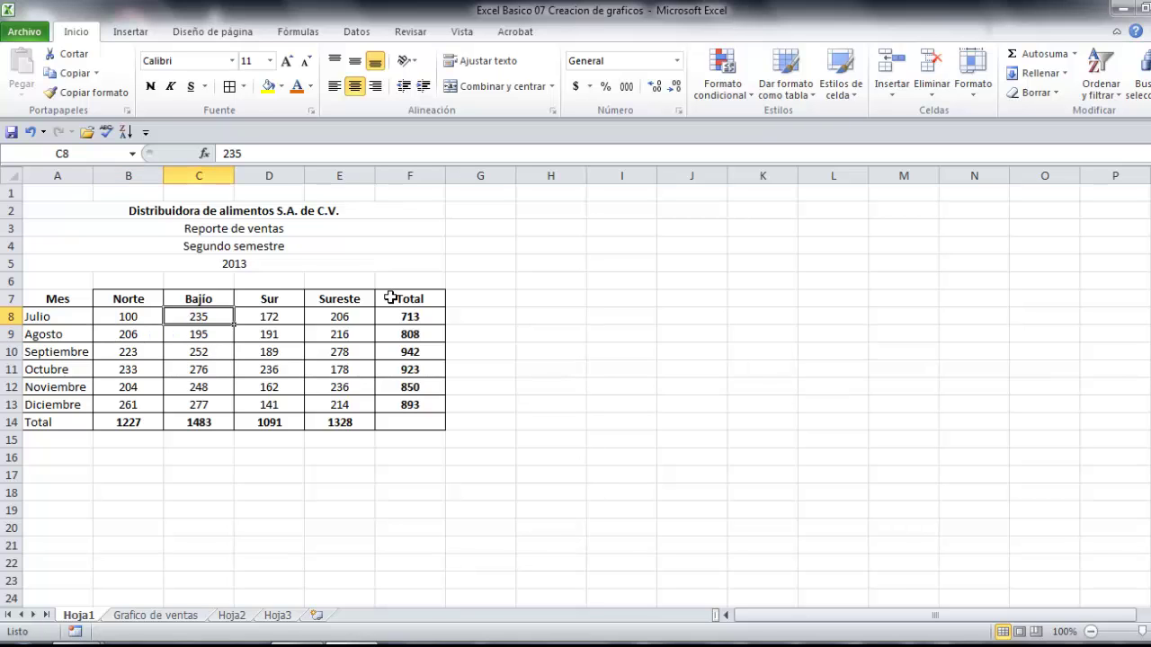
type("20")
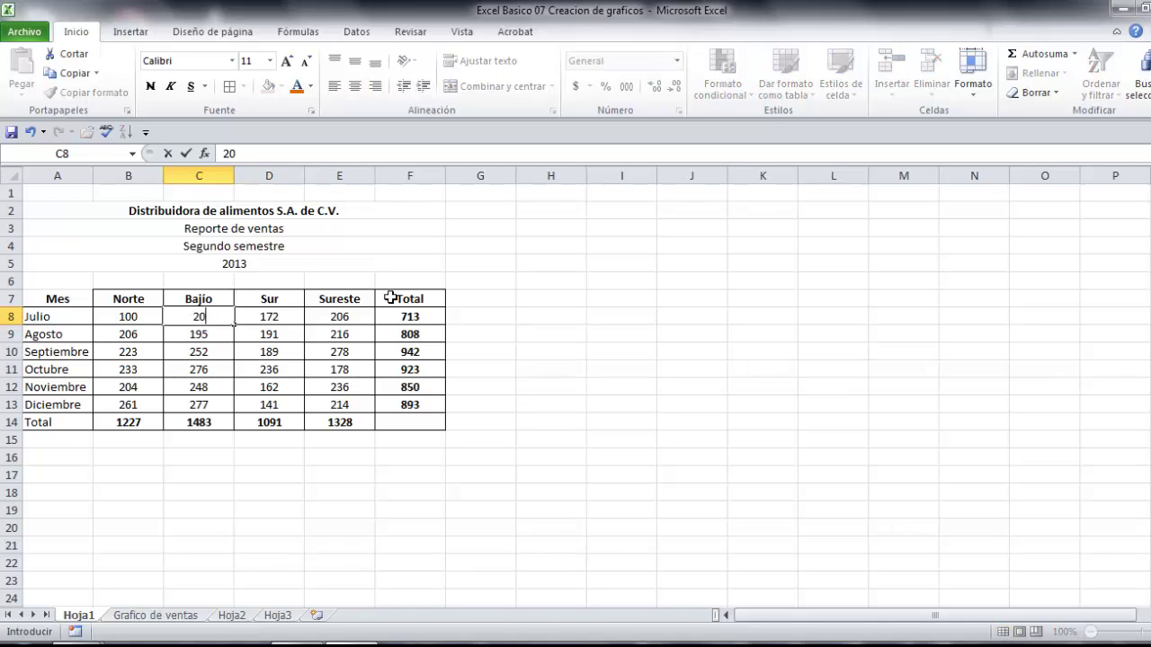
key("Return")
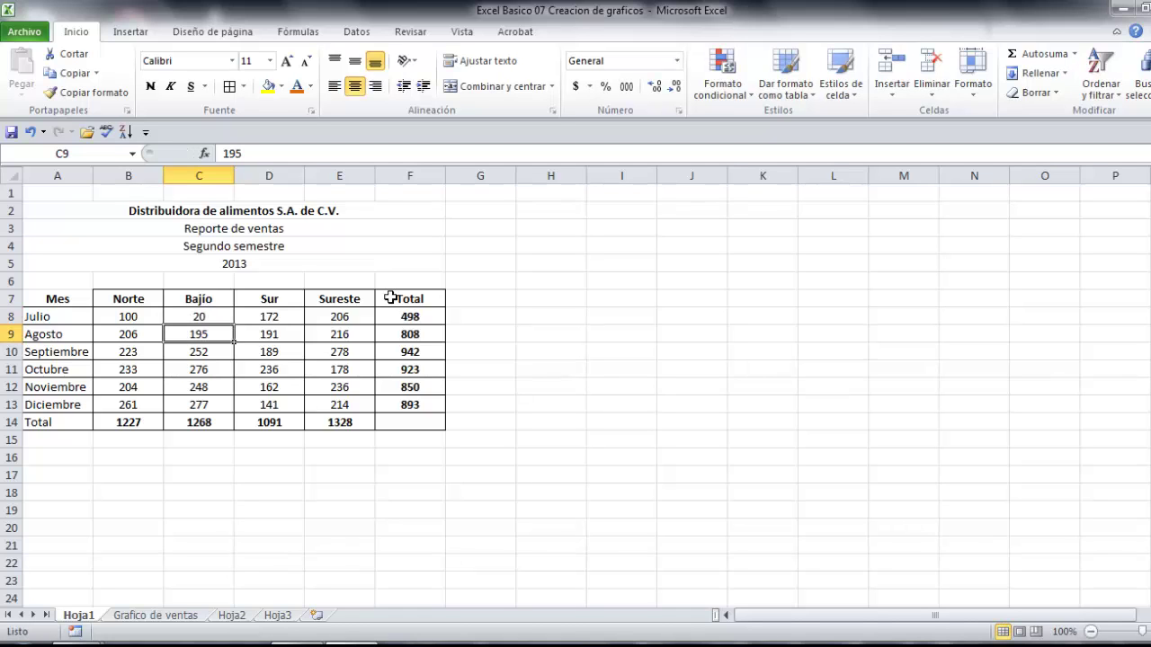
left_click(151, 619)
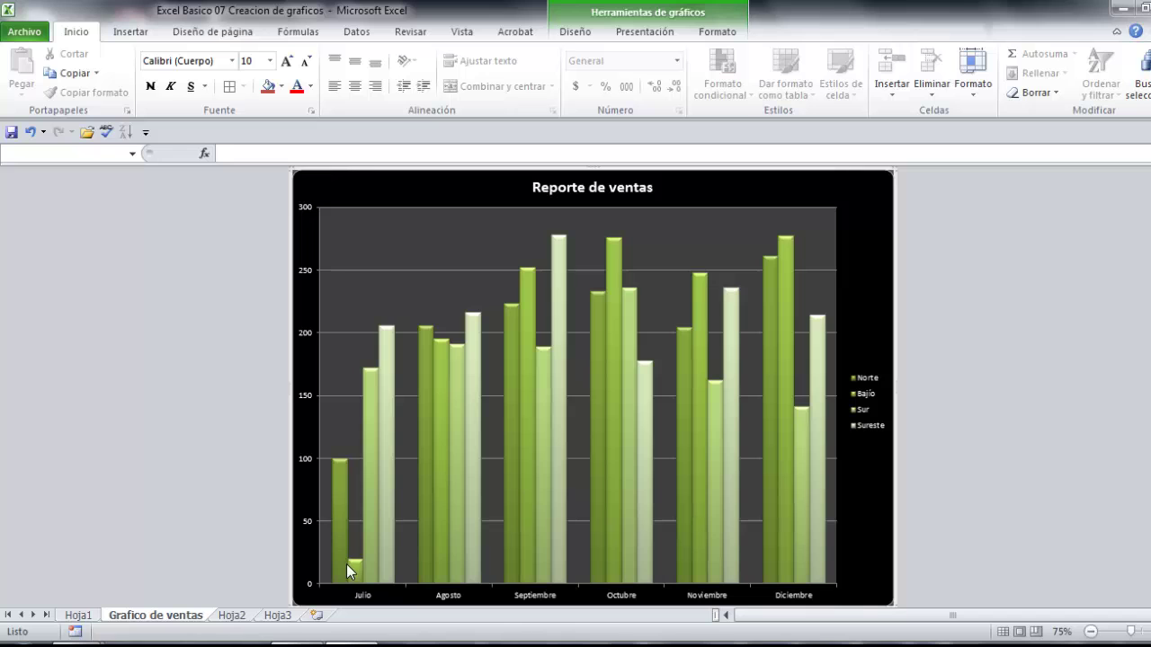
Insert a column before the Total column on Hoja1 and head it "Oeste" in F7.
left_click(78, 616)
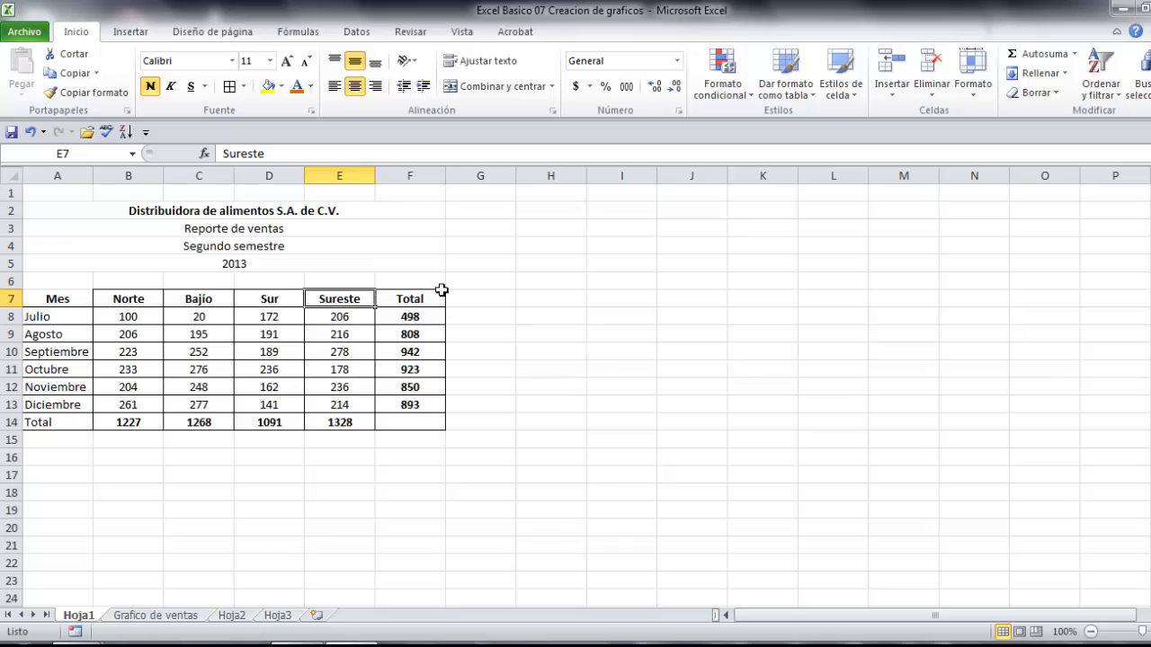
left_click(409, 176)
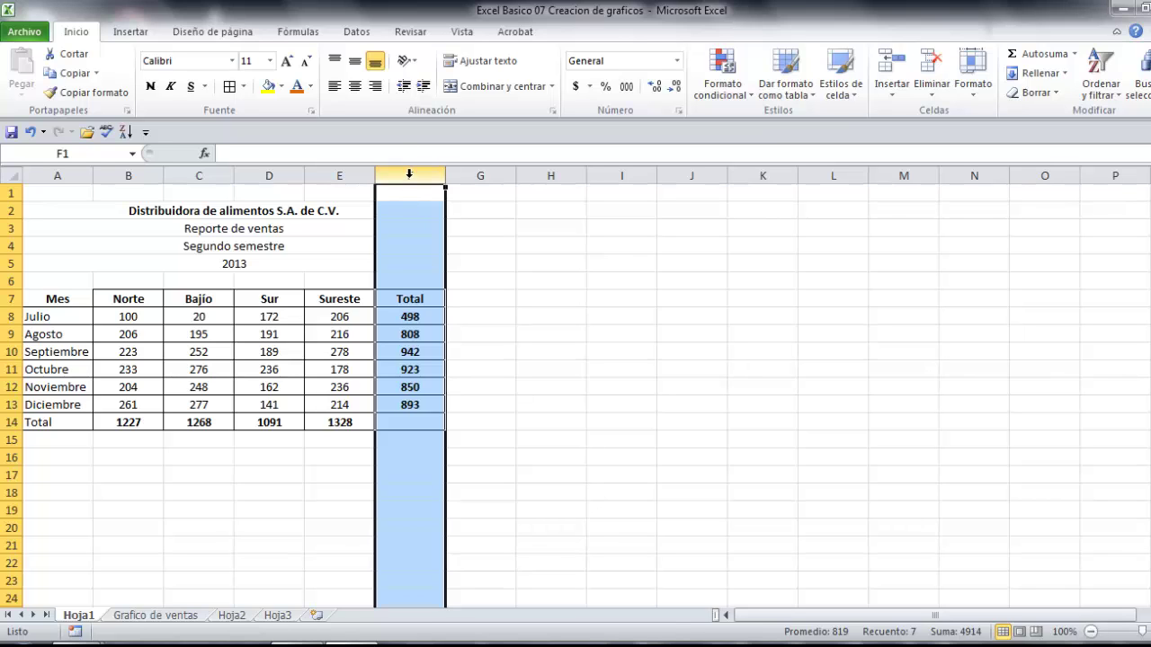
right_click(398, 231)
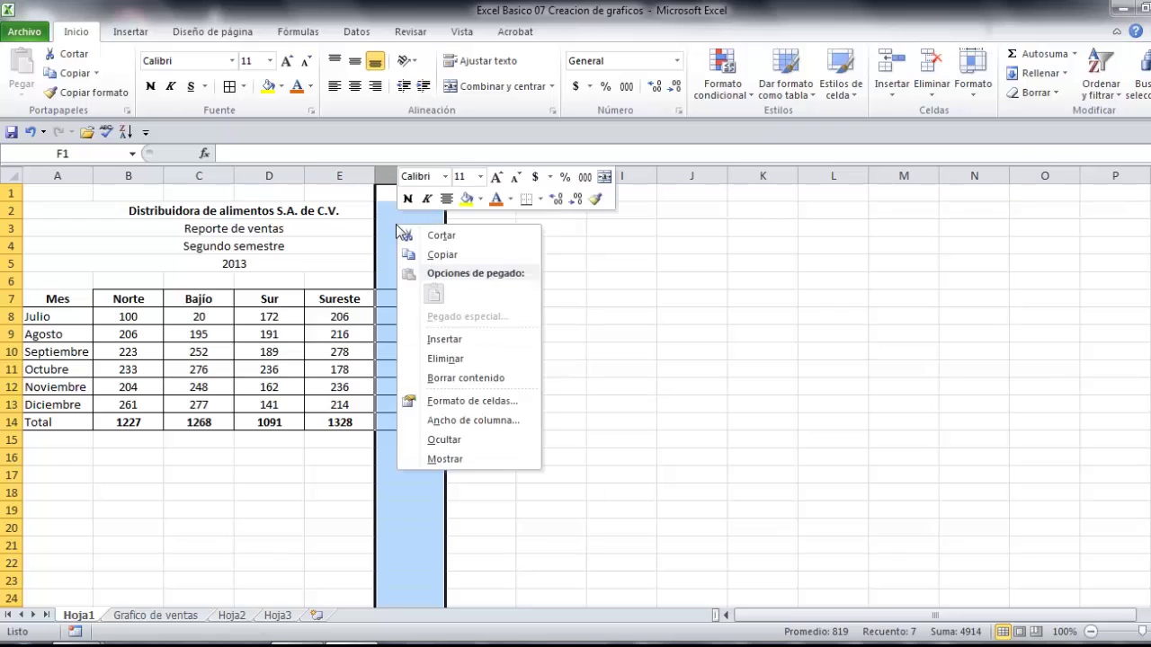
left_click(443, 339)
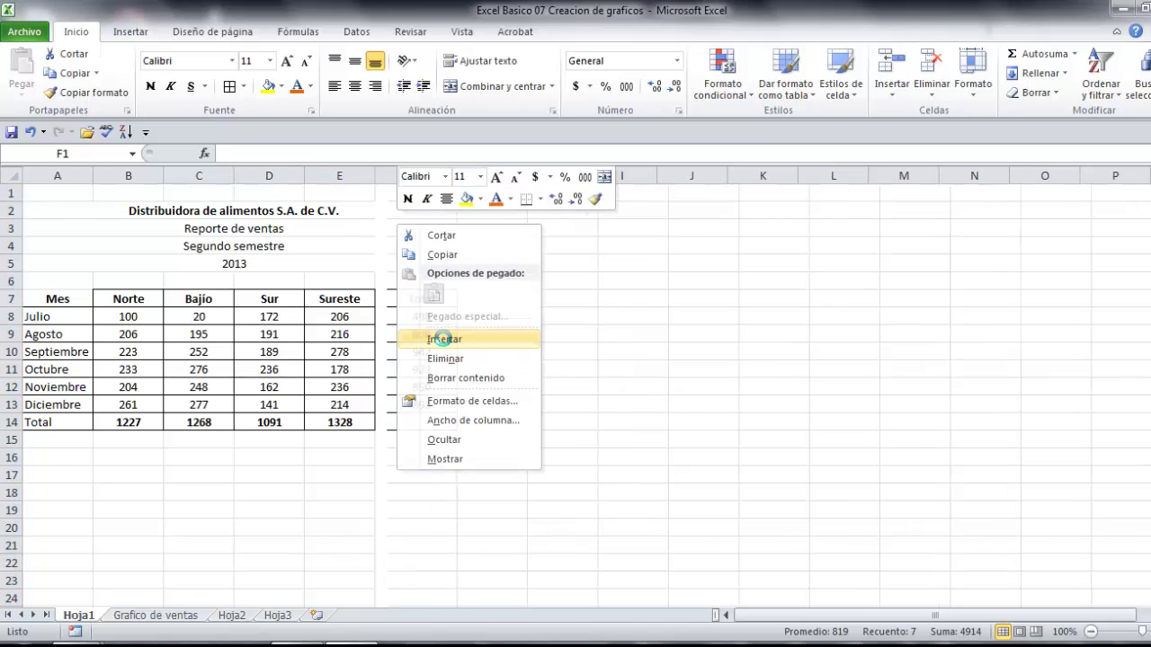
left_click(441, 298)
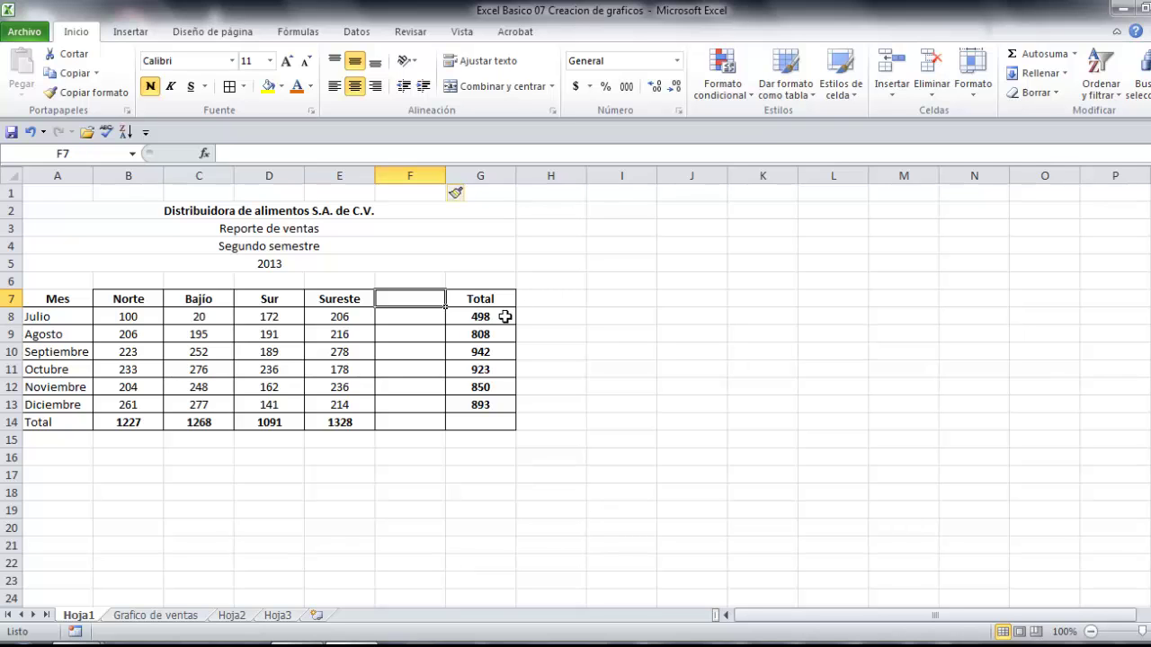
type("Oeste")
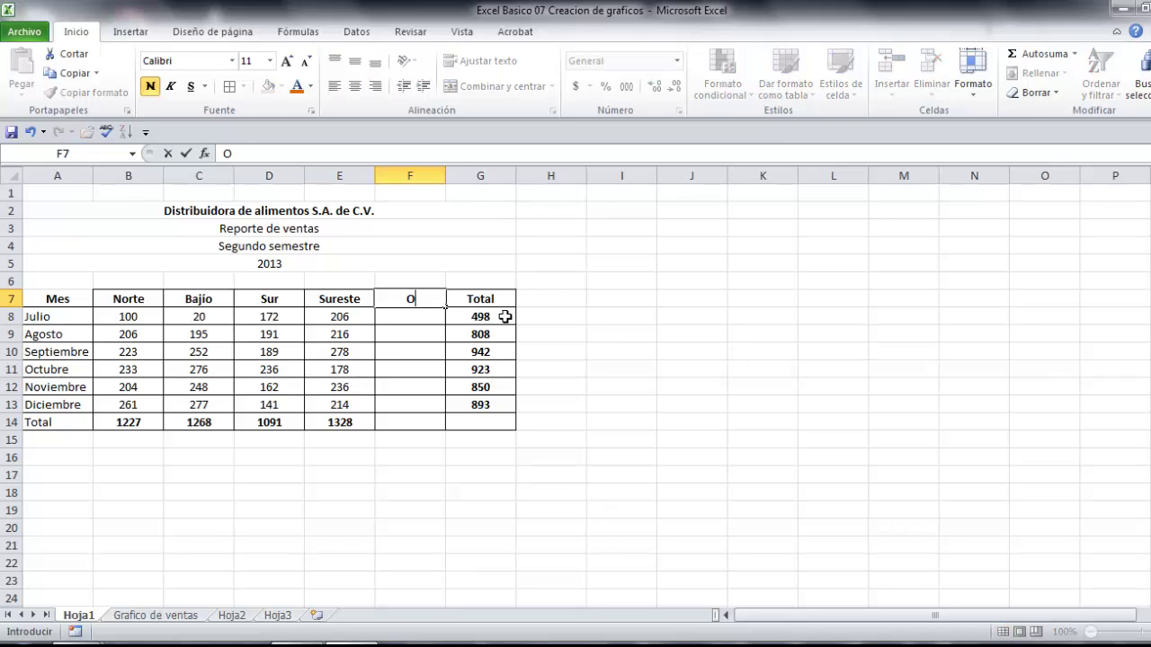
key("Return")
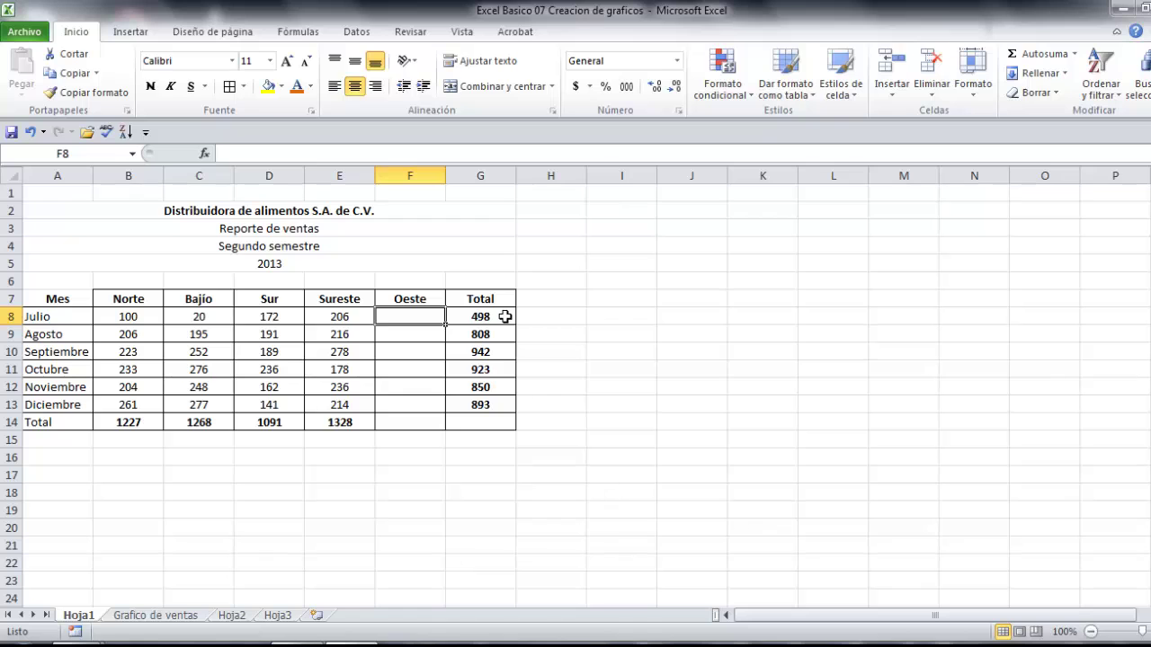
Enter the Oeste sales for Julio to Diciembre in F8:F13 as 200, 220, 230, 240, 250 and 260.
type("200")
key("Return")
type("220")
key("Return")
type("230")
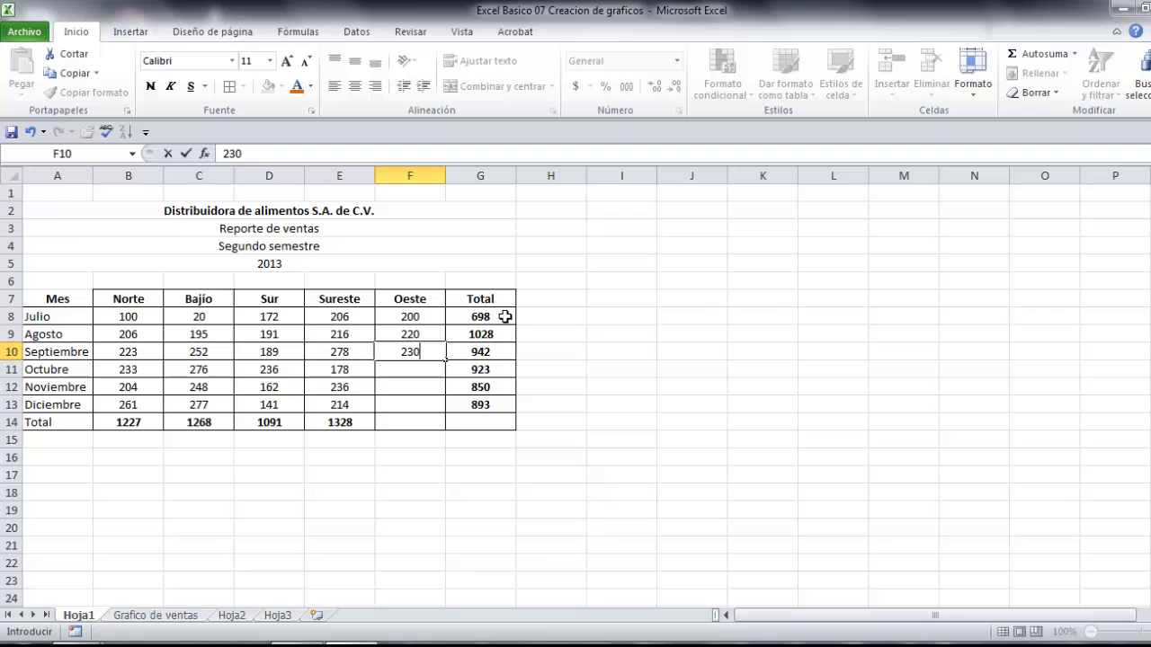
key("Return")
type("240")
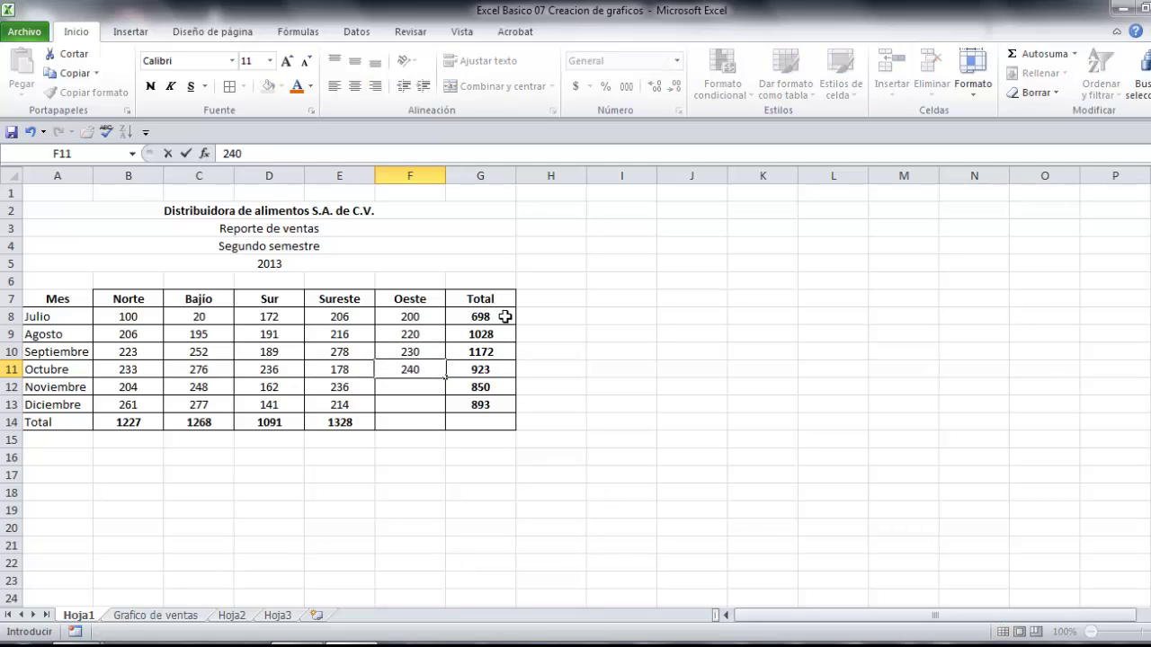
key("Return")
type("250")
key("Return")
type("260")
key("Return")
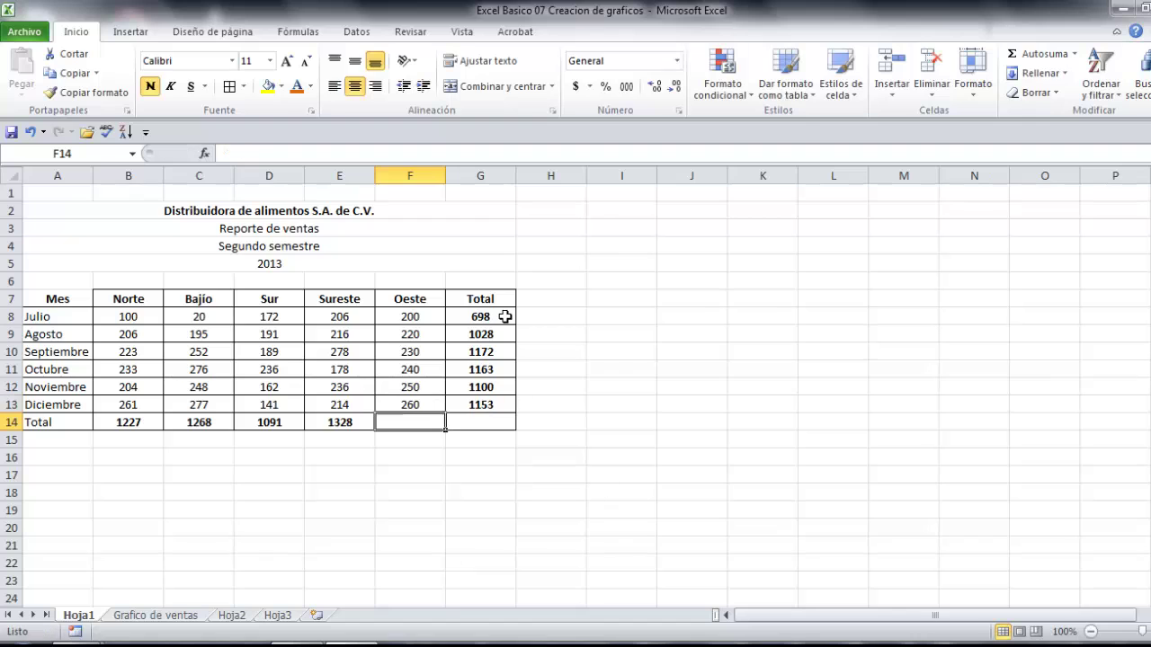
Fill the Sureste total formula from E14 into F14 to total the Oeste column.
left_click(341, 422)
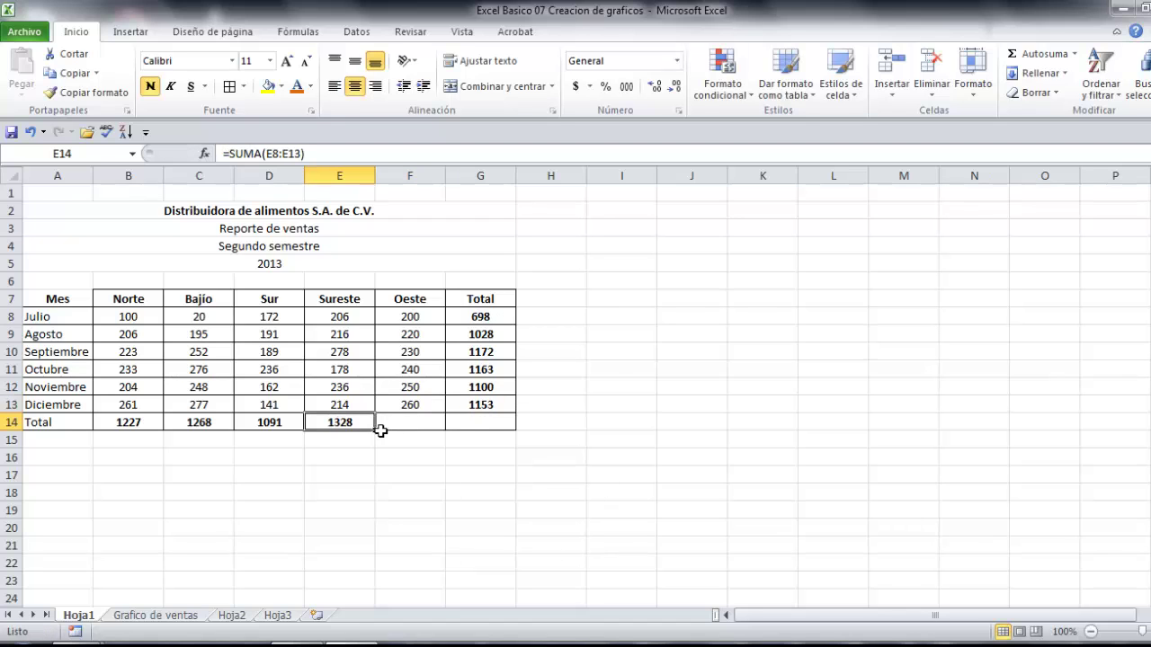
left_click_drag(378, 432, 413, 422)
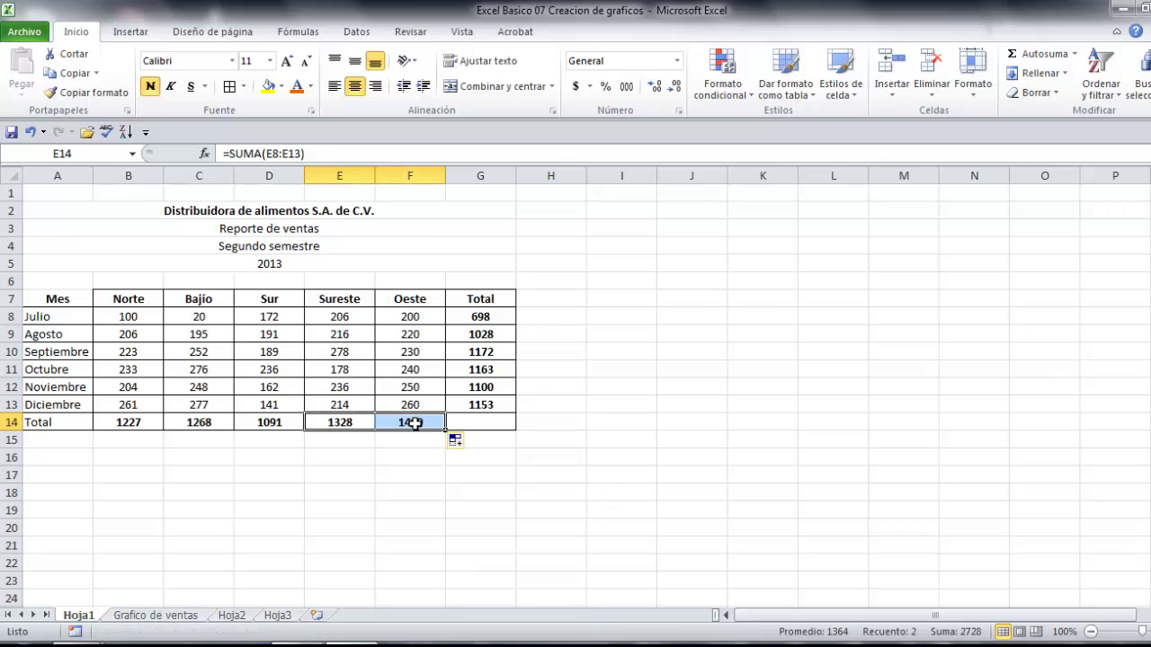
left_click(411, 421)
left_click(414, 300)
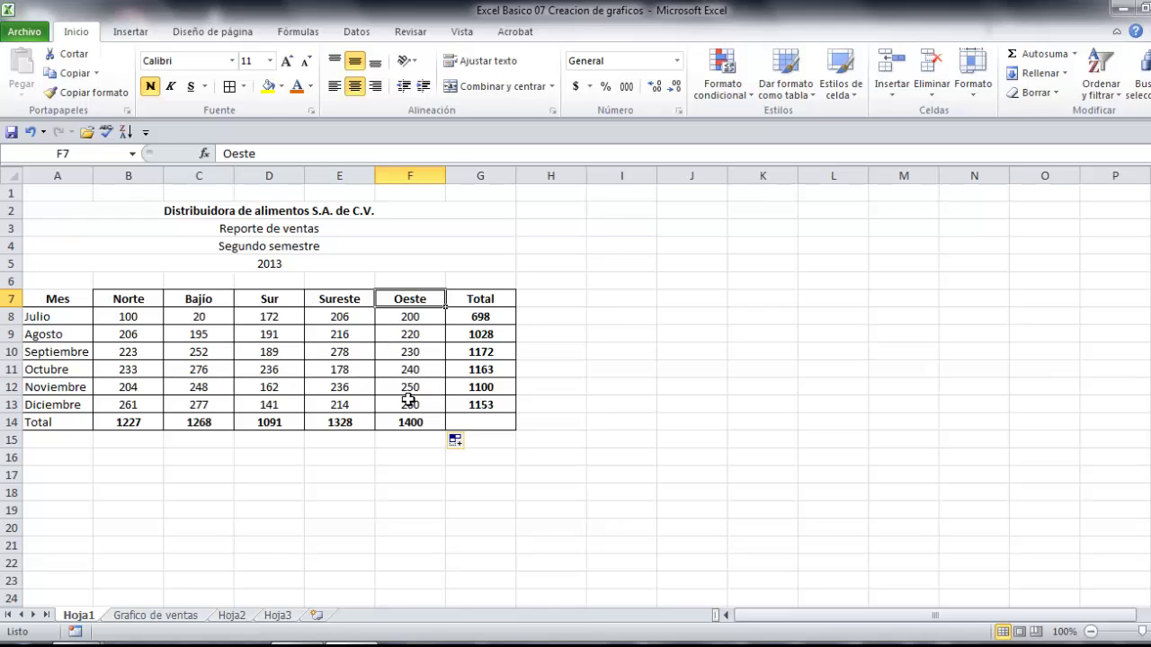
Add a new series to the chart on the Grafico de ventas sheet, taking its name from cell F7 of Hoja1.
left_click(151, 616)
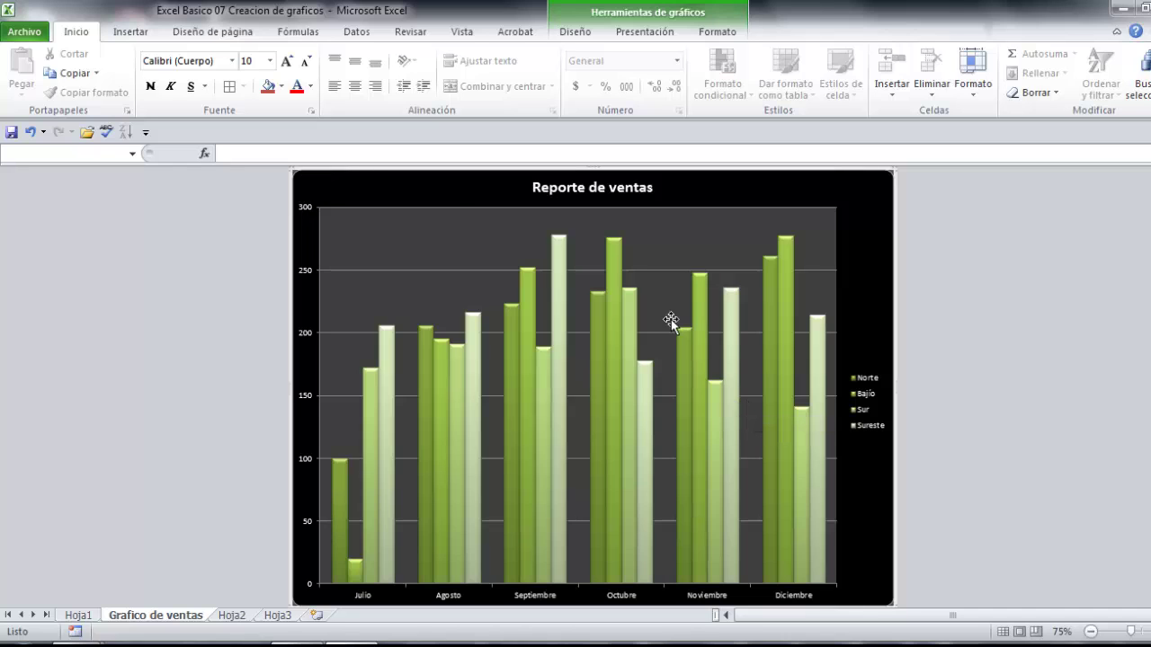
left_click(473, 220)
left_click(485, 190)
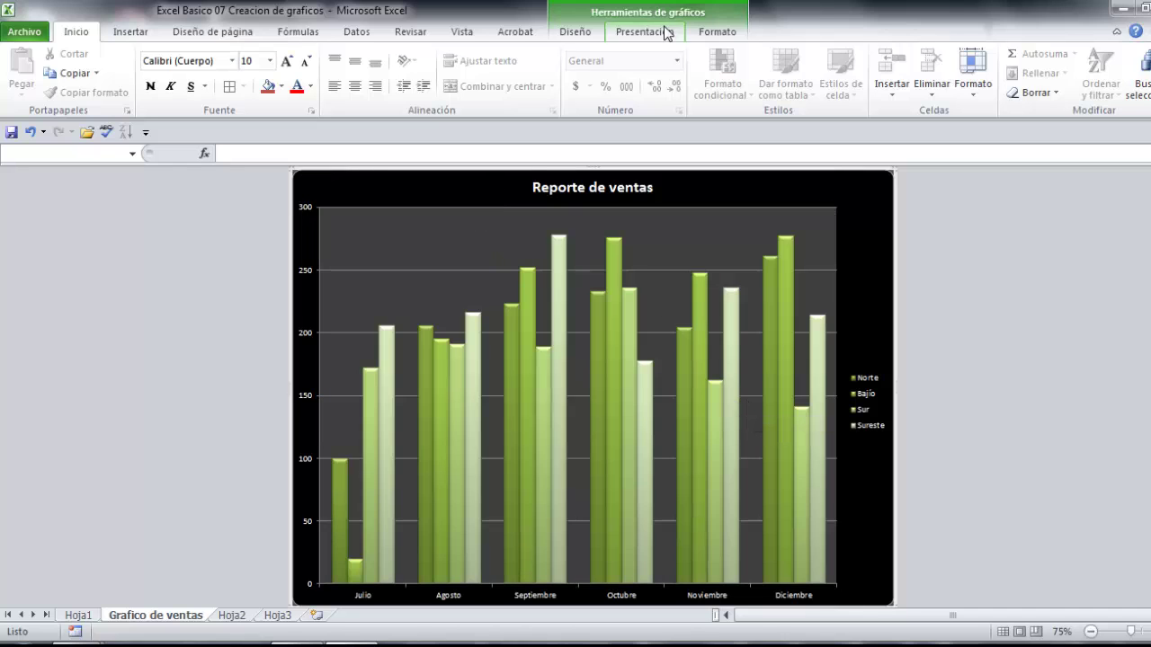
left_click(574, 32)
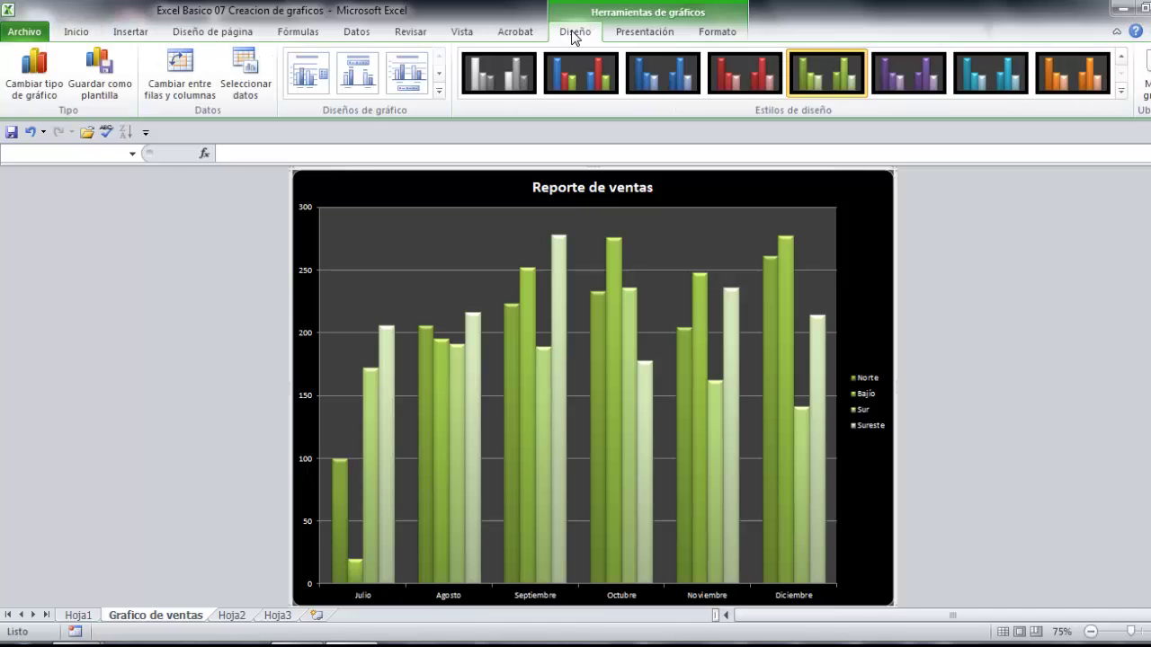
left_click(245, 71)
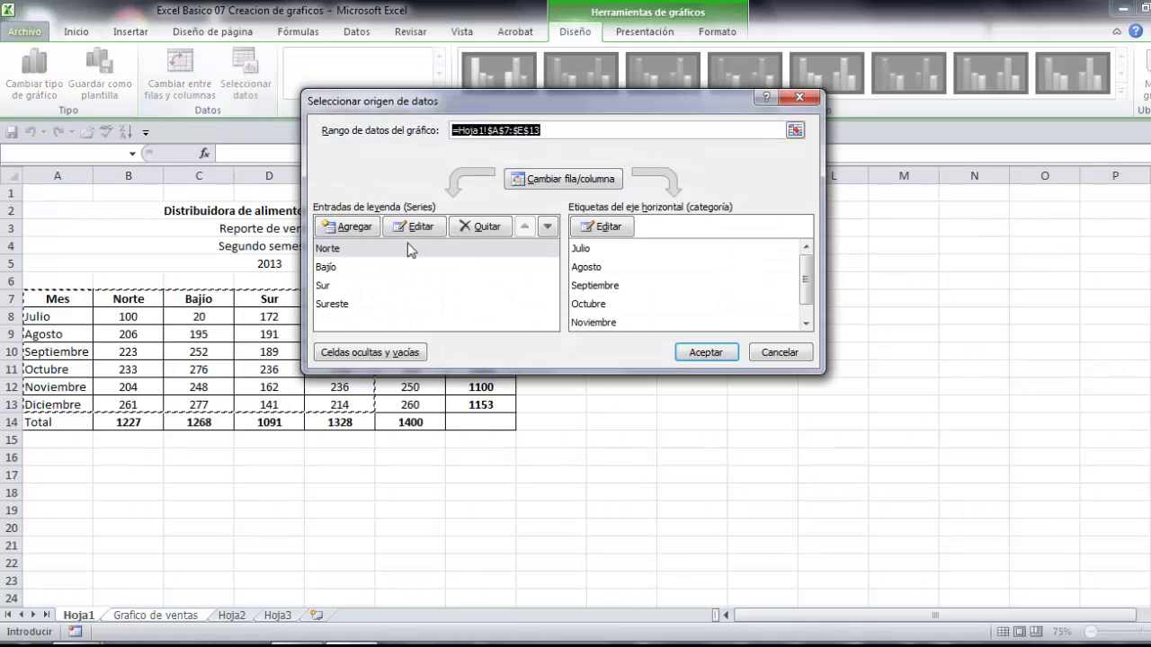
left_click_drag(547, 101, 543, 128)
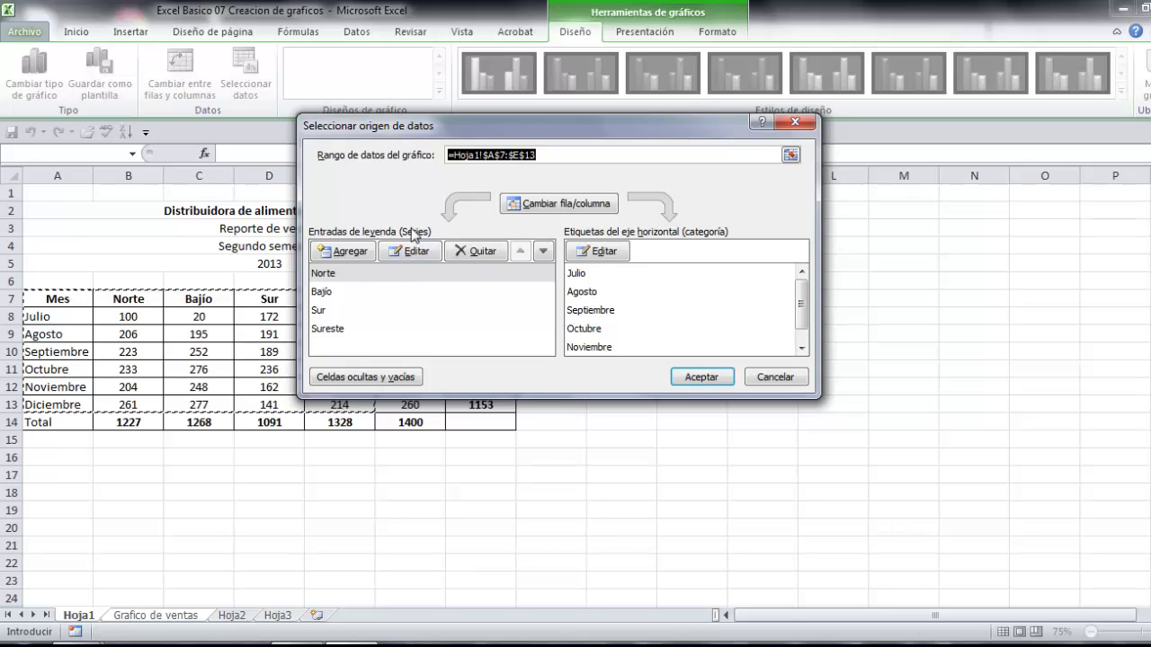
left_click(346, 252)
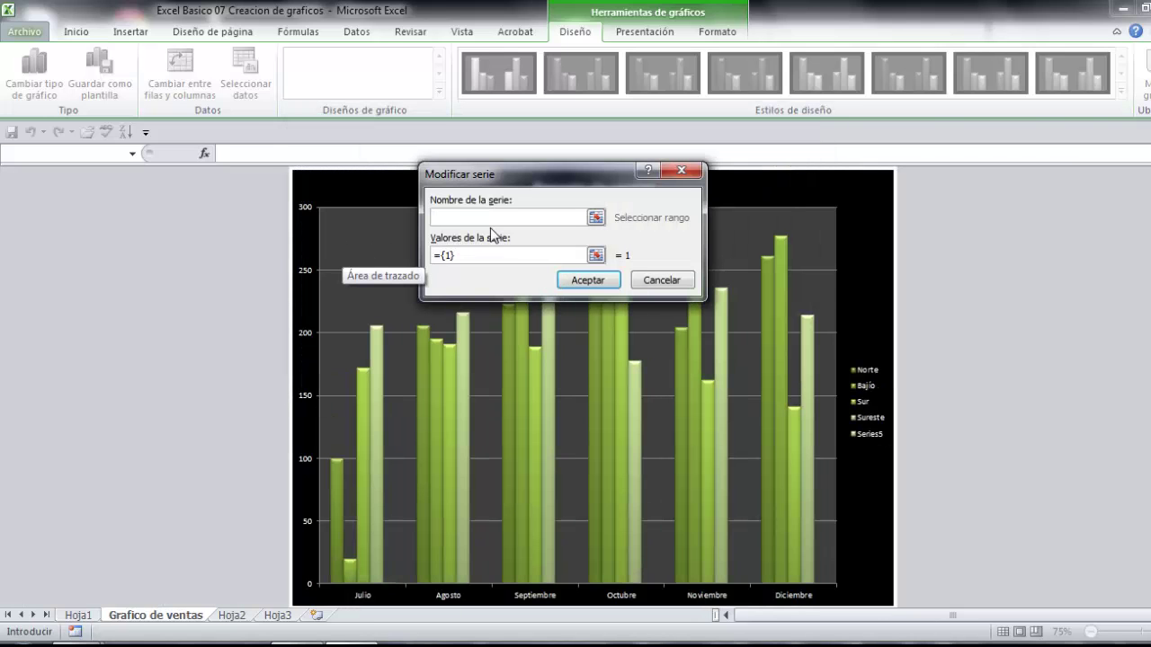
left_click(79, 615)
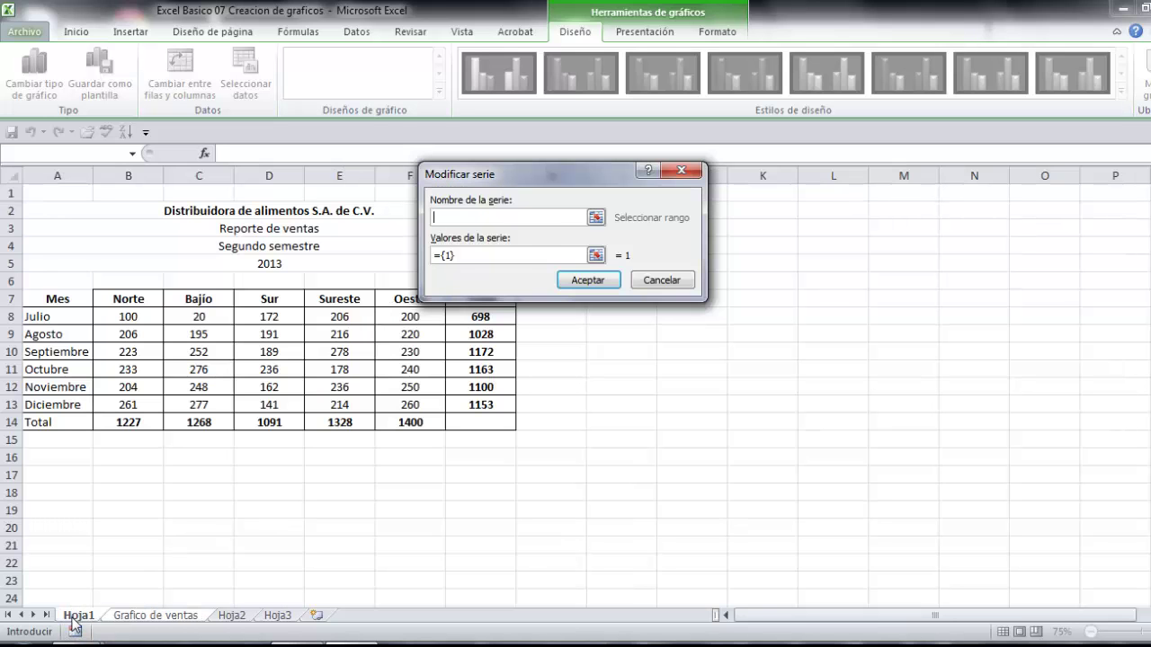
left_click(400, 297)
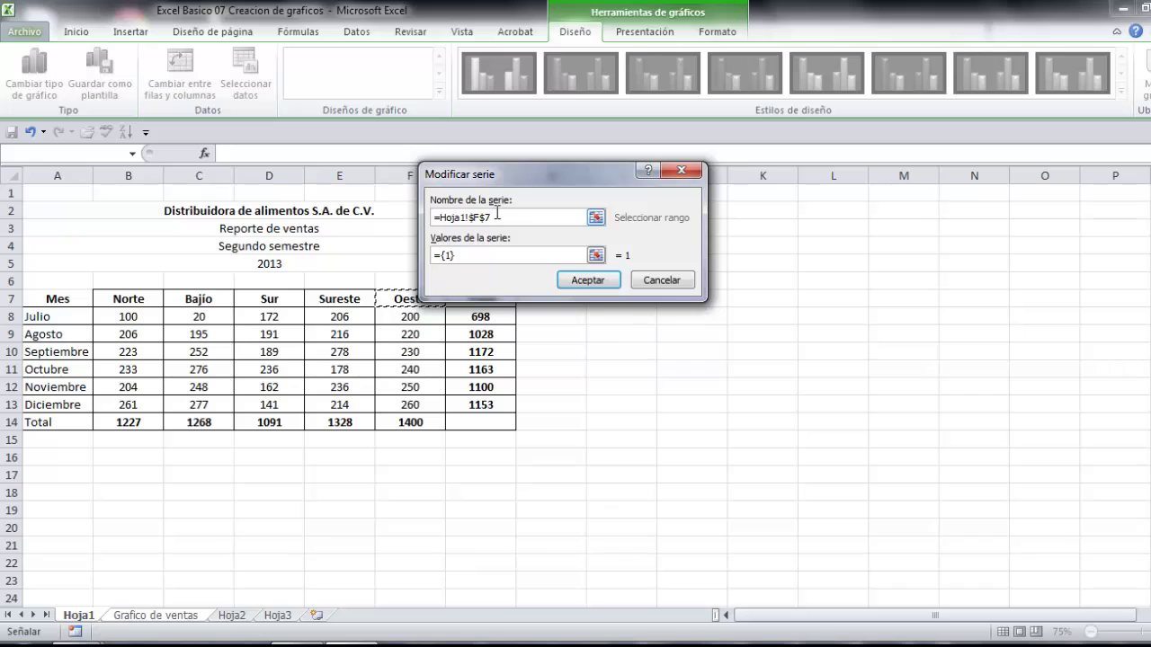
Set the new series' values to Hoja1 F8:F13 and apply the updated data source to the chart.
left_click(465, 254)
left_click_drag(473, 254, 431, 255)
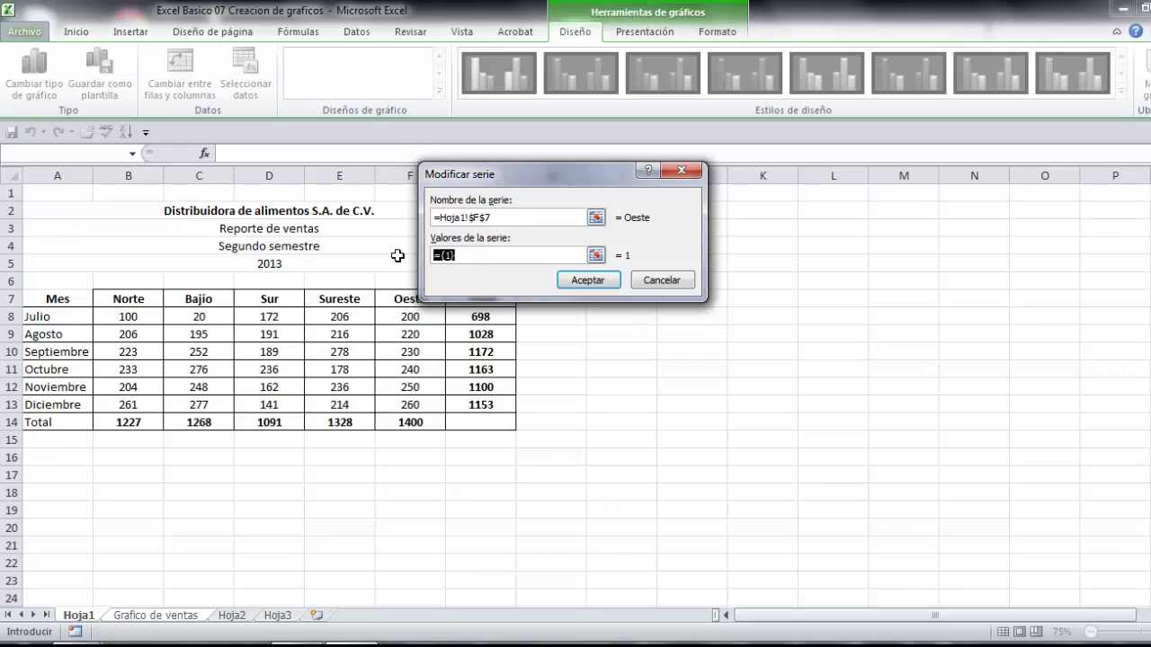
key("BackSpace")
left_click(596, 255)
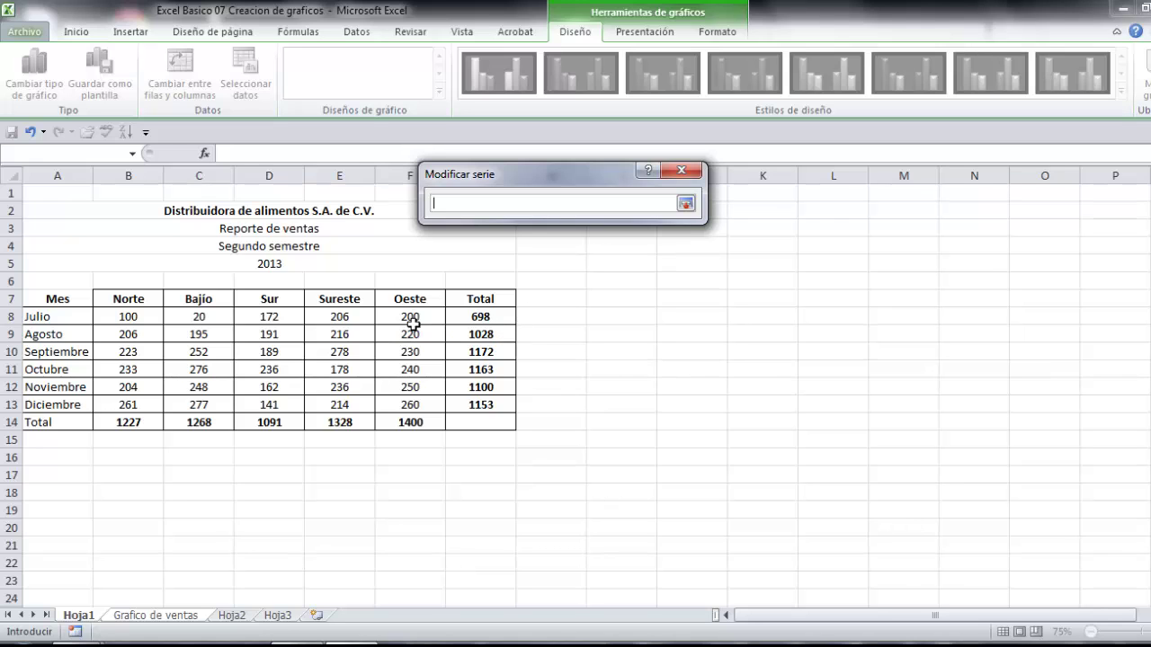
left_click_drag(409, 317, 407, 403)
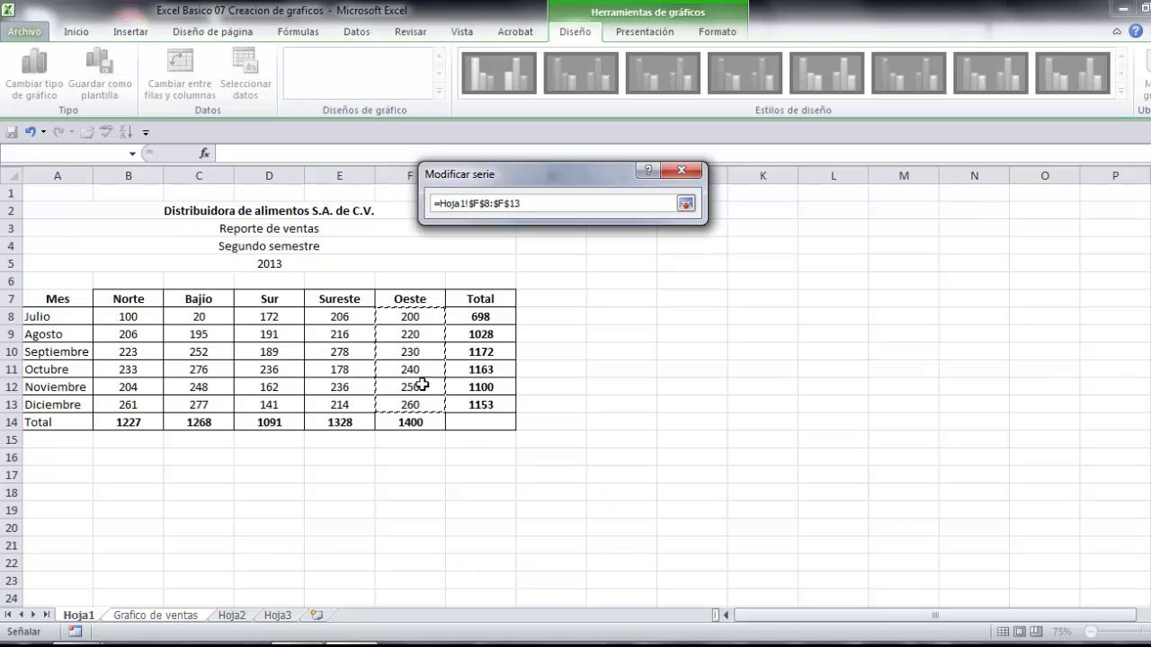
left_click(685, 205)
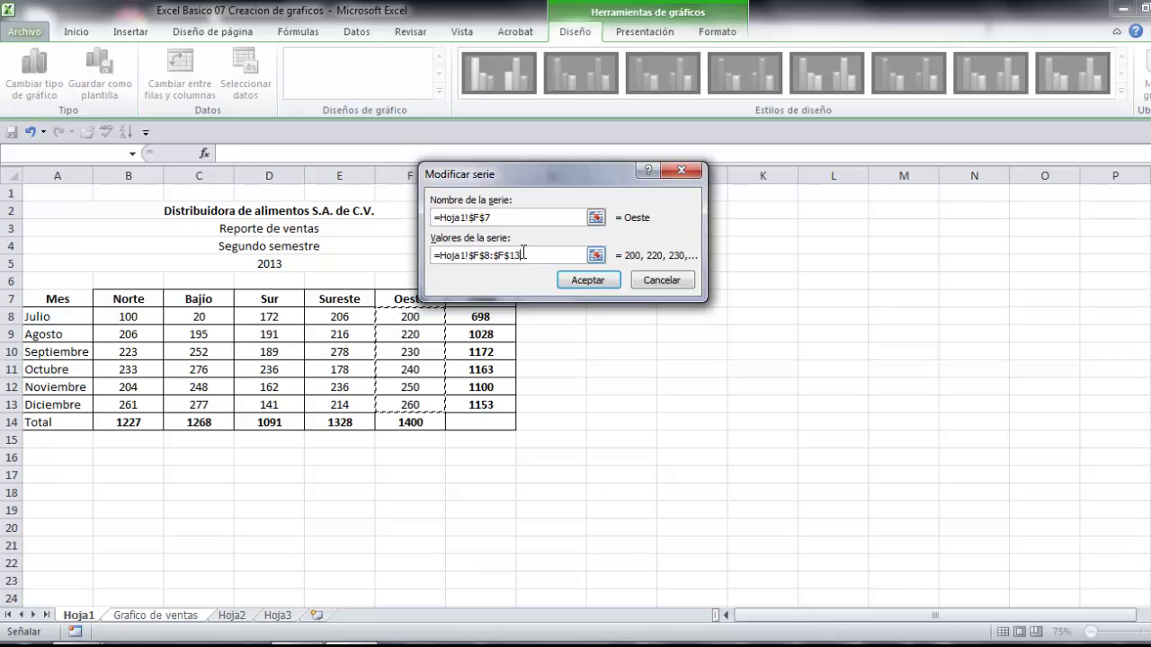
left_click(580, 281)
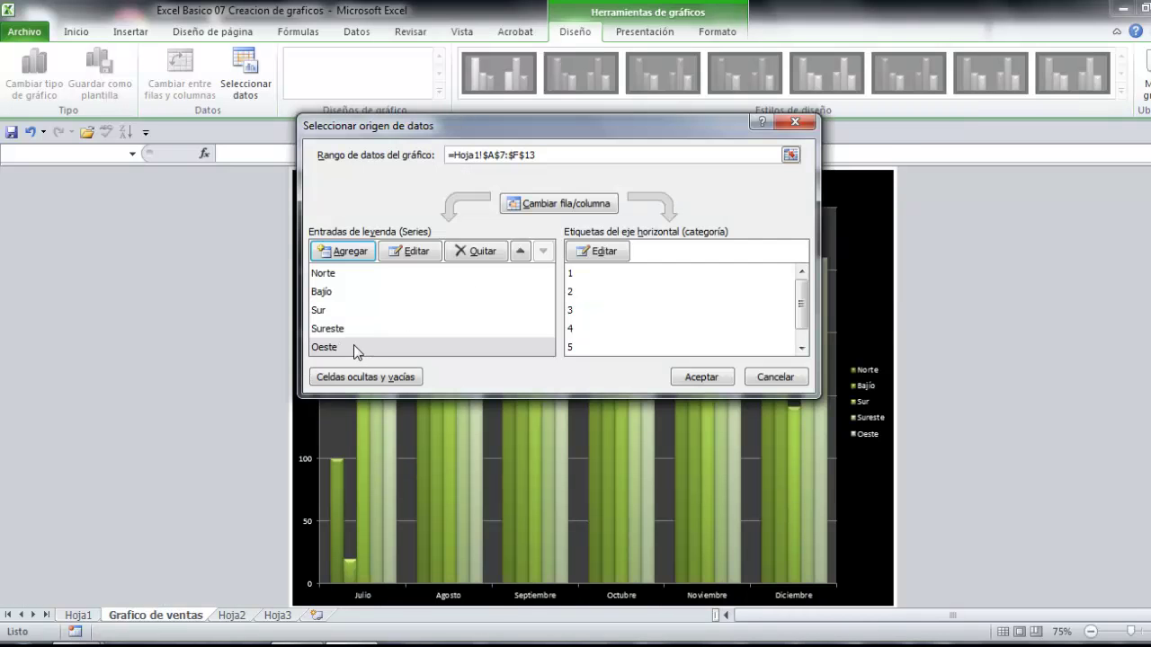
left_click(702, 378)
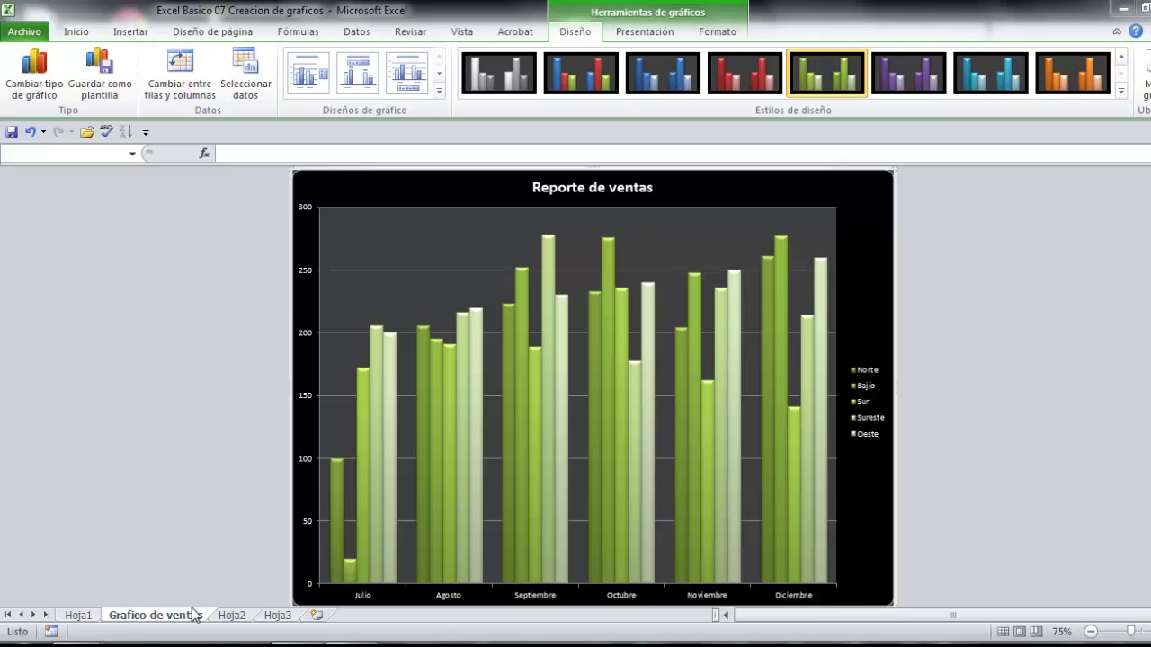
Insert a clustered 3-D column chart on Hoja1 from only the Mes, Norte and Sur data in A7:B13 and D7:D13.
left_click(79, 616)
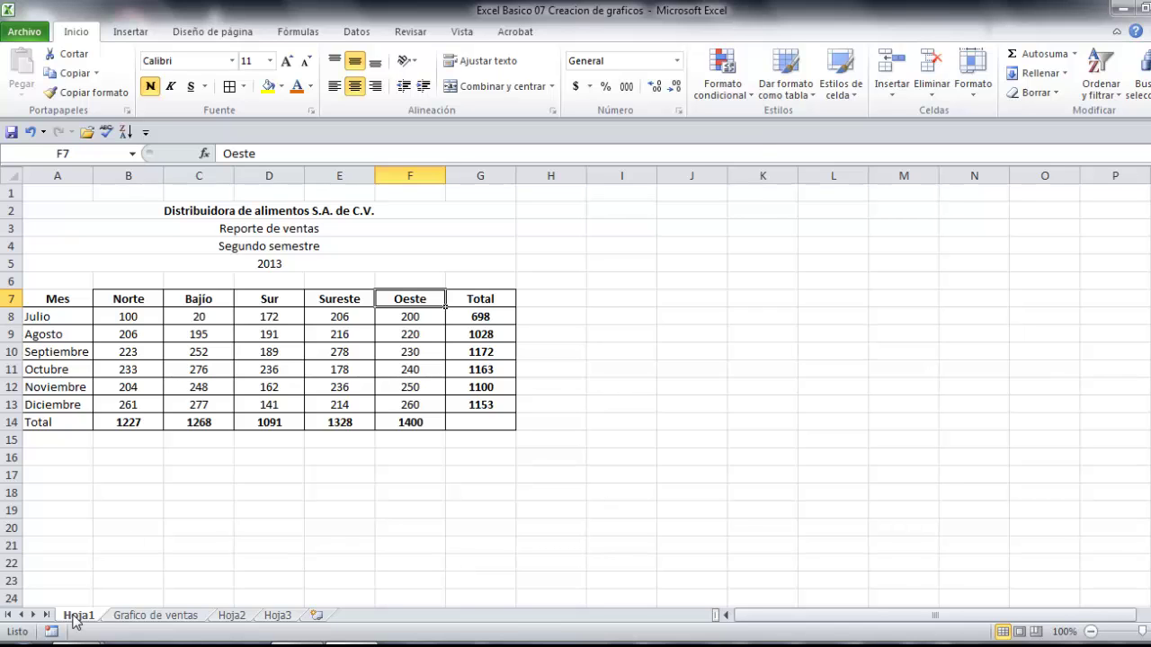
left_click(126, 295)
left_click(280, 299)
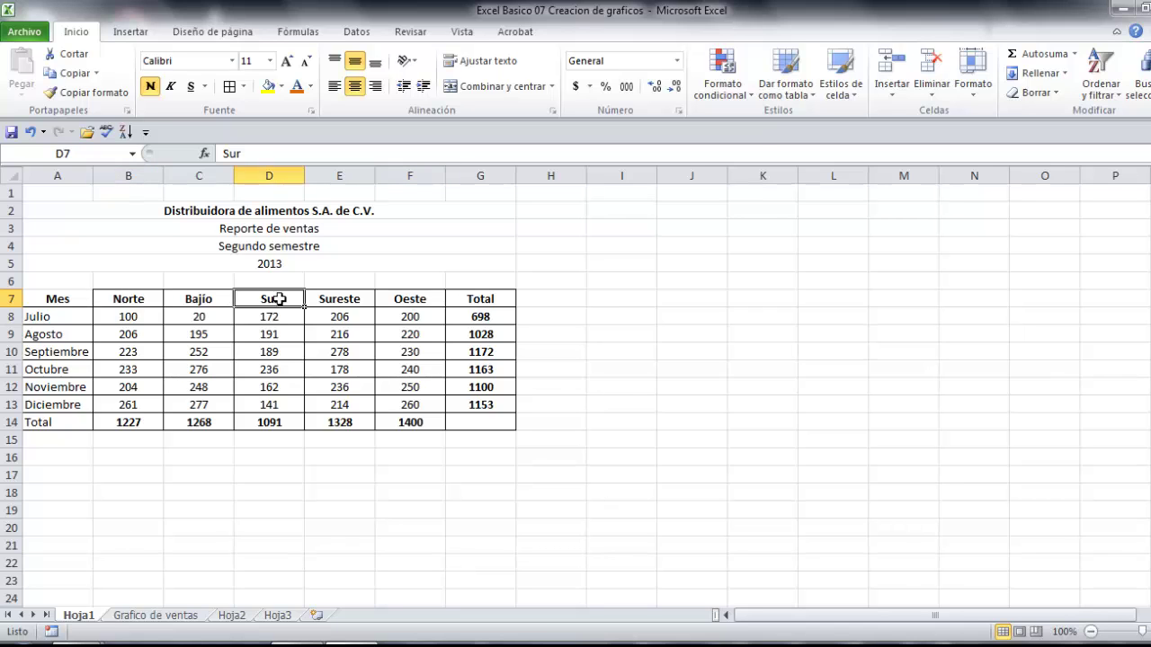
left_click(128, 300)
left_click(271, 298)
left_click(133, 299)
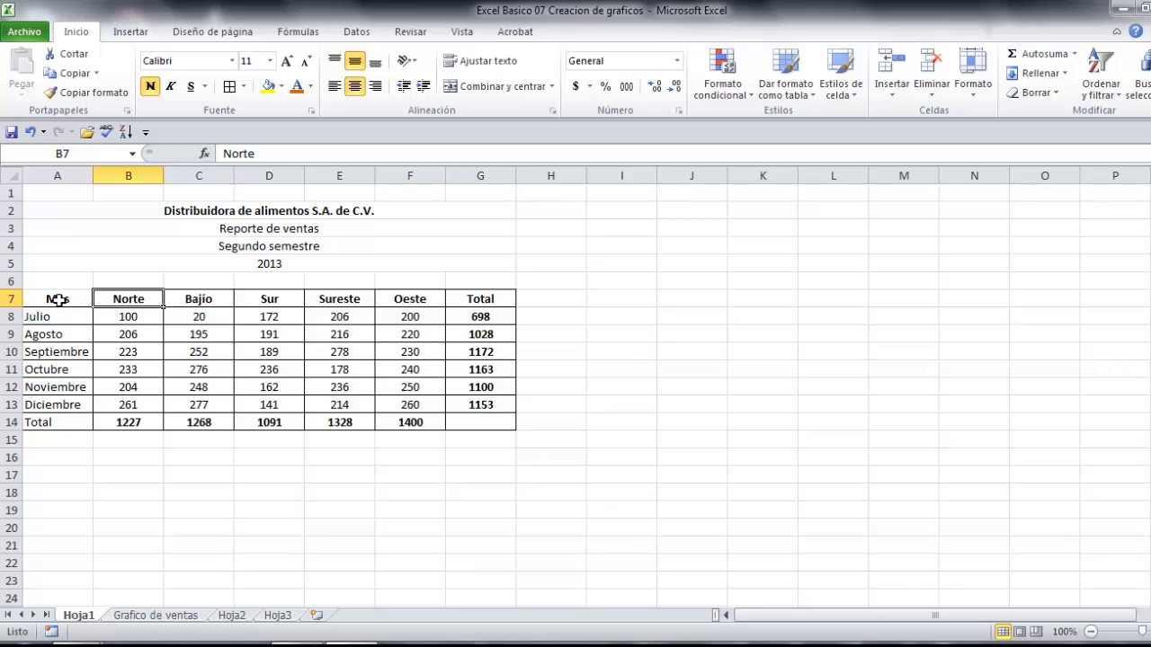
left_click_drag(57, 299, 54, 402)
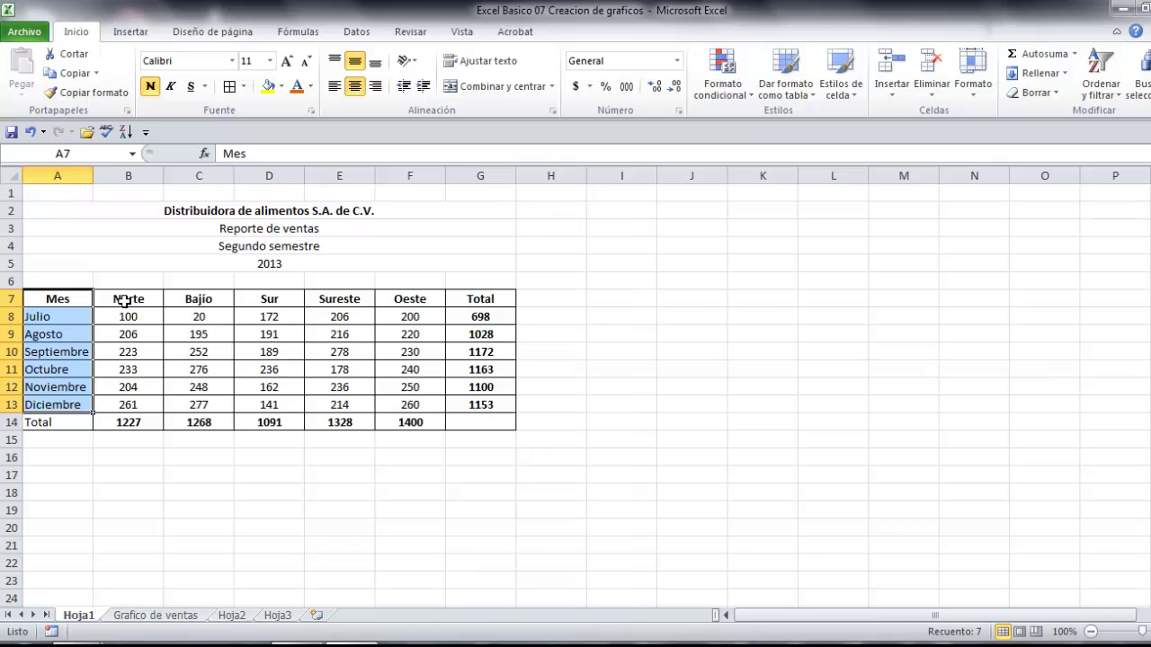
left_click_drag(124, 301, 138, 404)
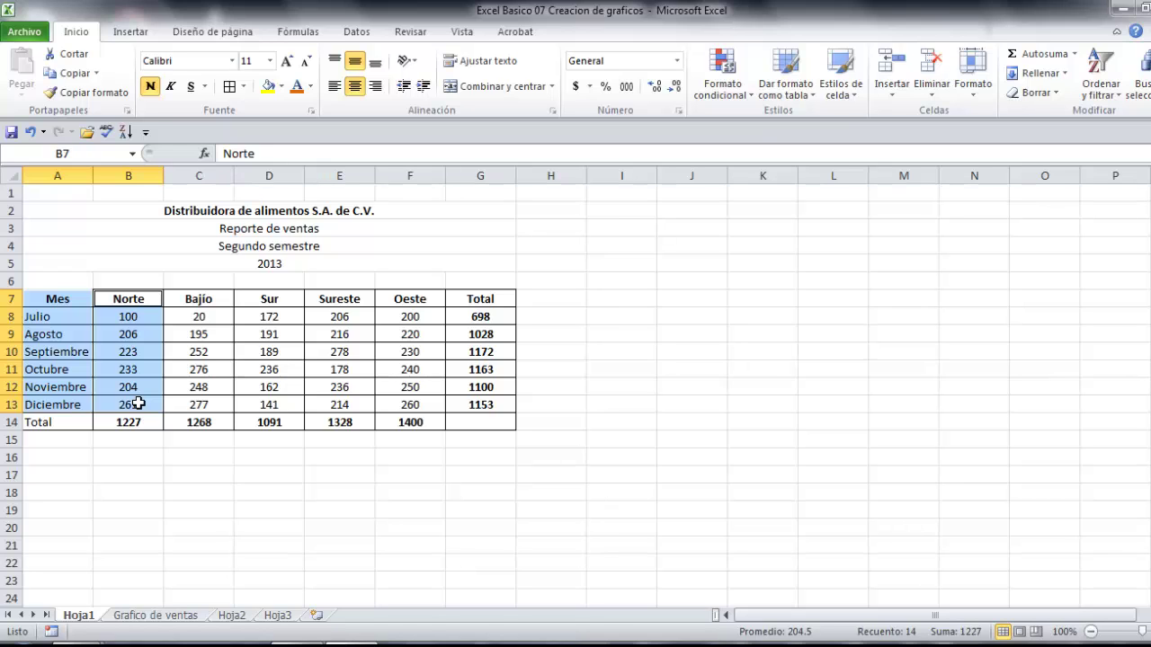
left_click_drag(263, 297, 261, 407)
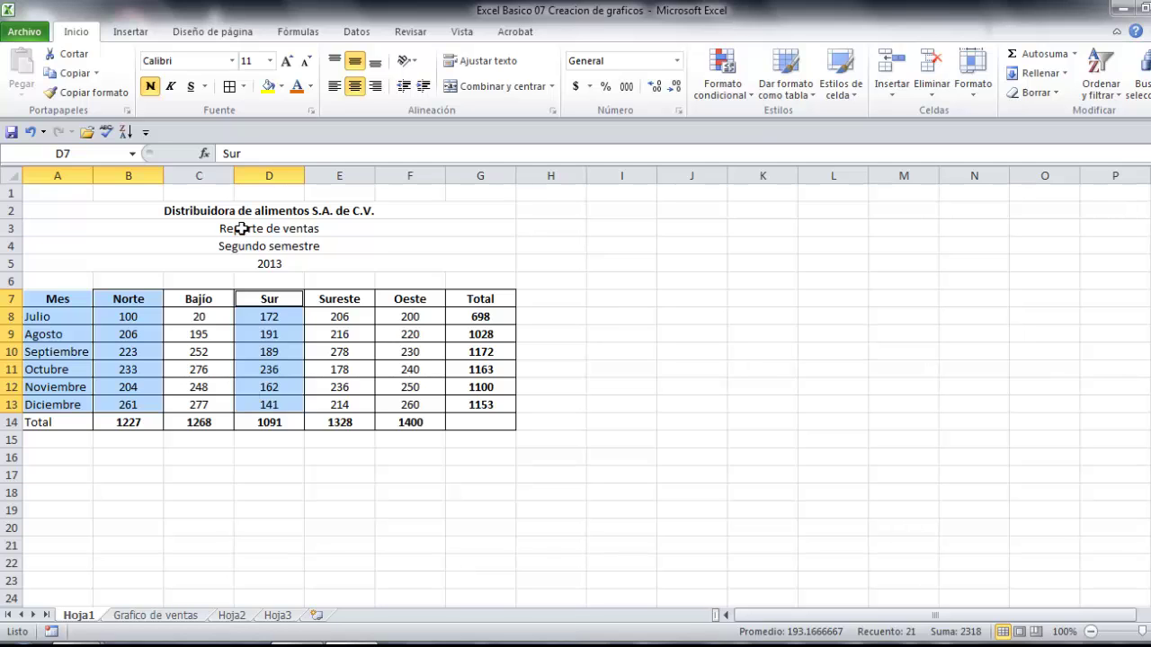
left_click(130, 31)
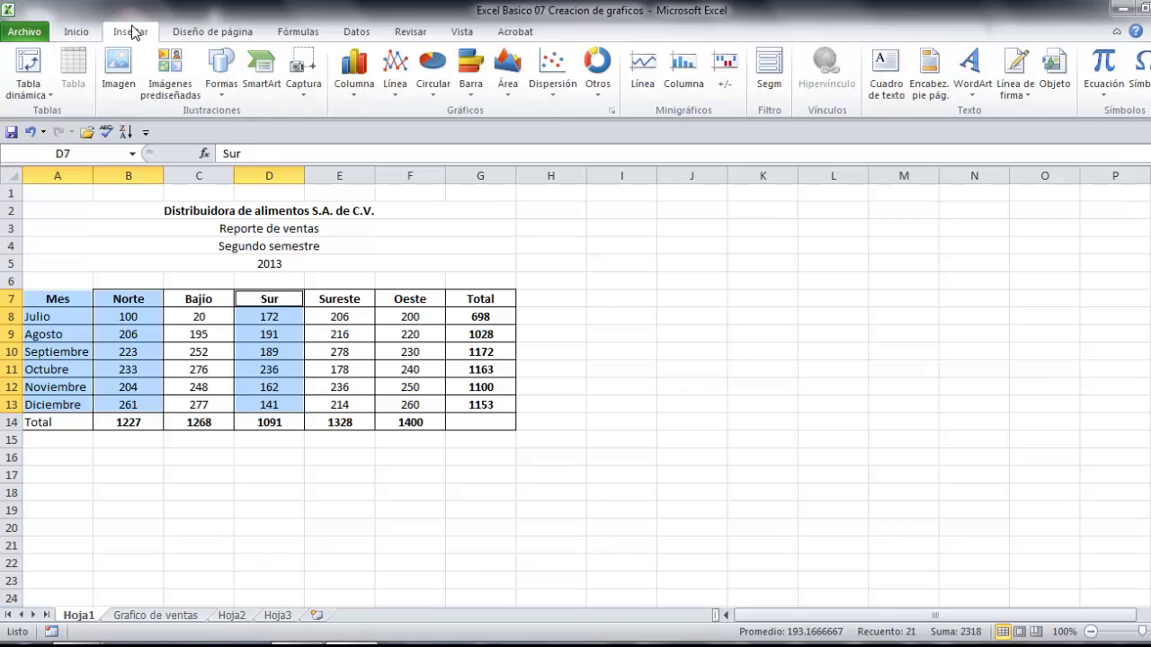
left_click(352, 91)
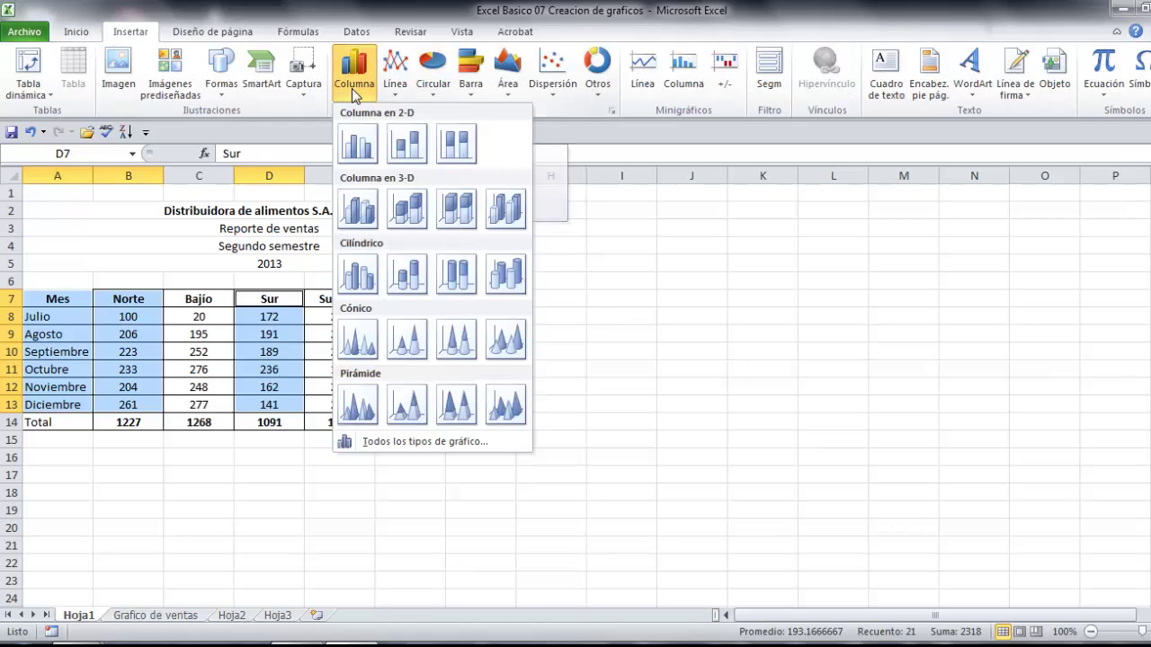
left_click(359, 206)
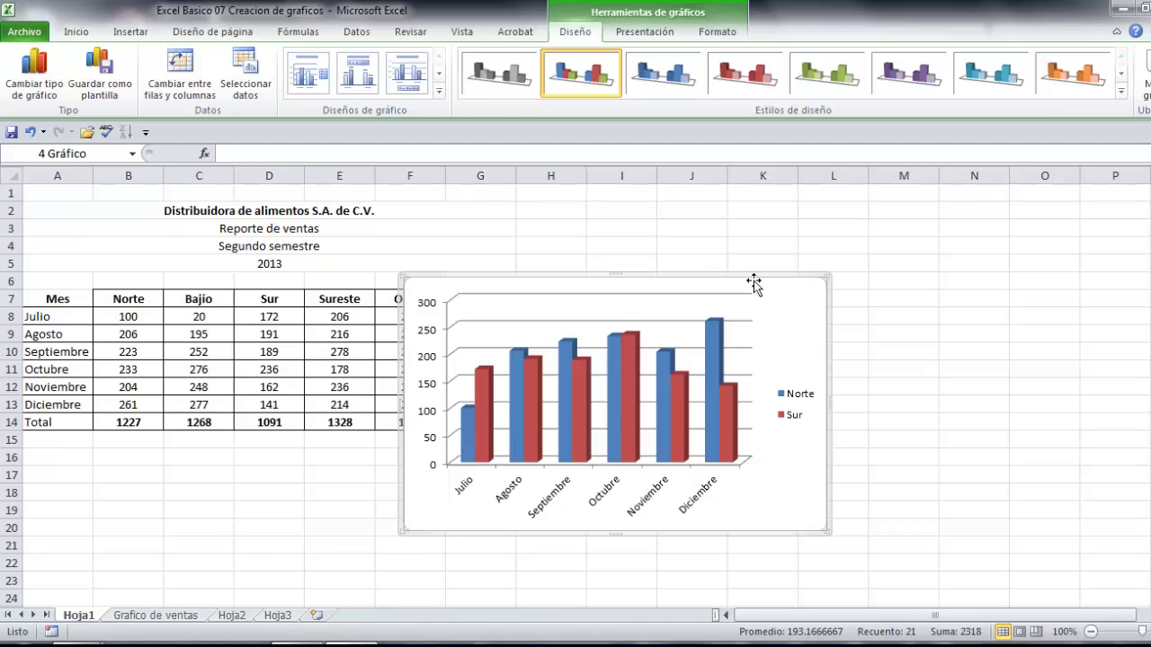
Move the Norte and Sur chart into the empty cells beside the table, clear of the Total column.
left_click_drag(752, 276, 820, 205)
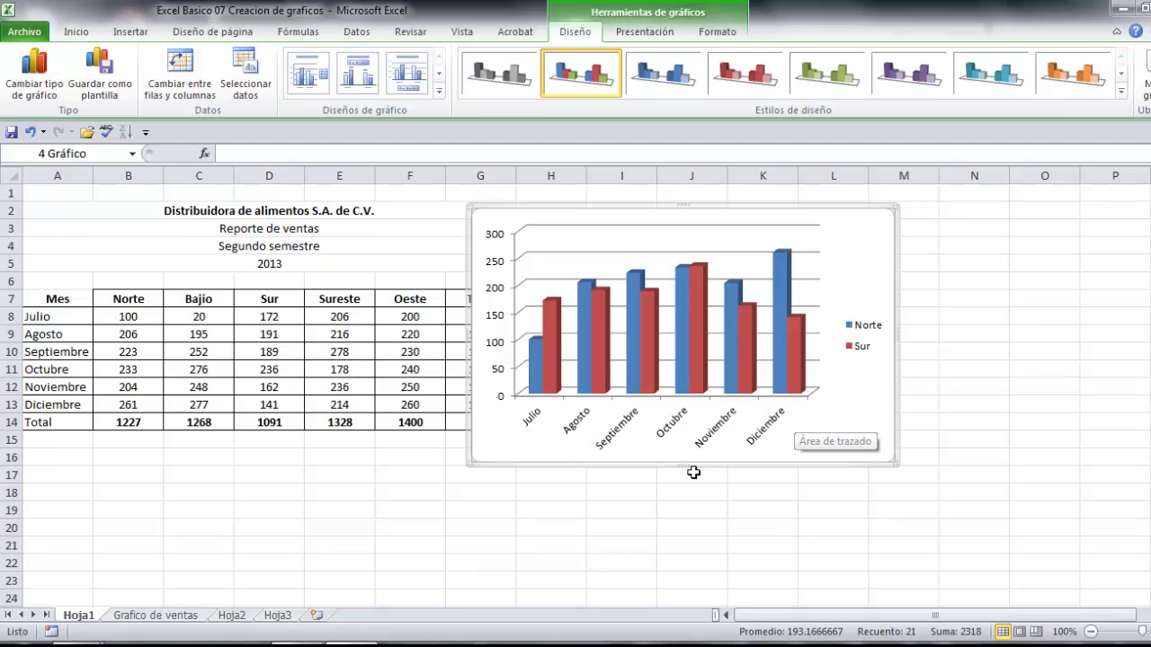
key("ctrl+z")
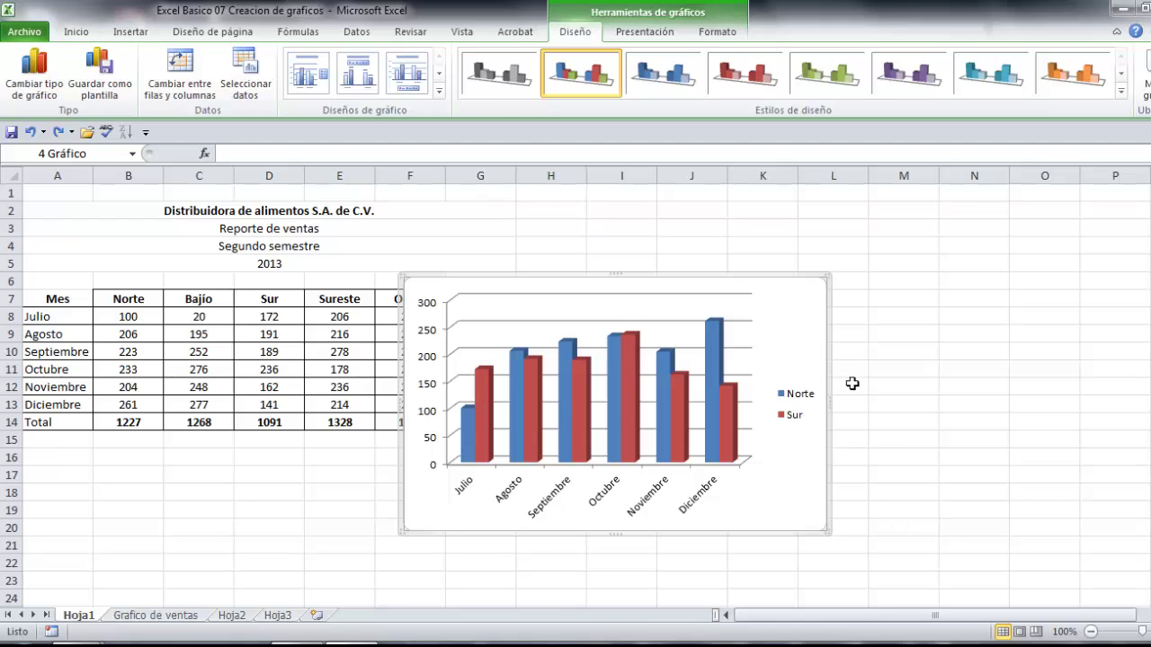
left_click_drag(748, 283, 884, 237)
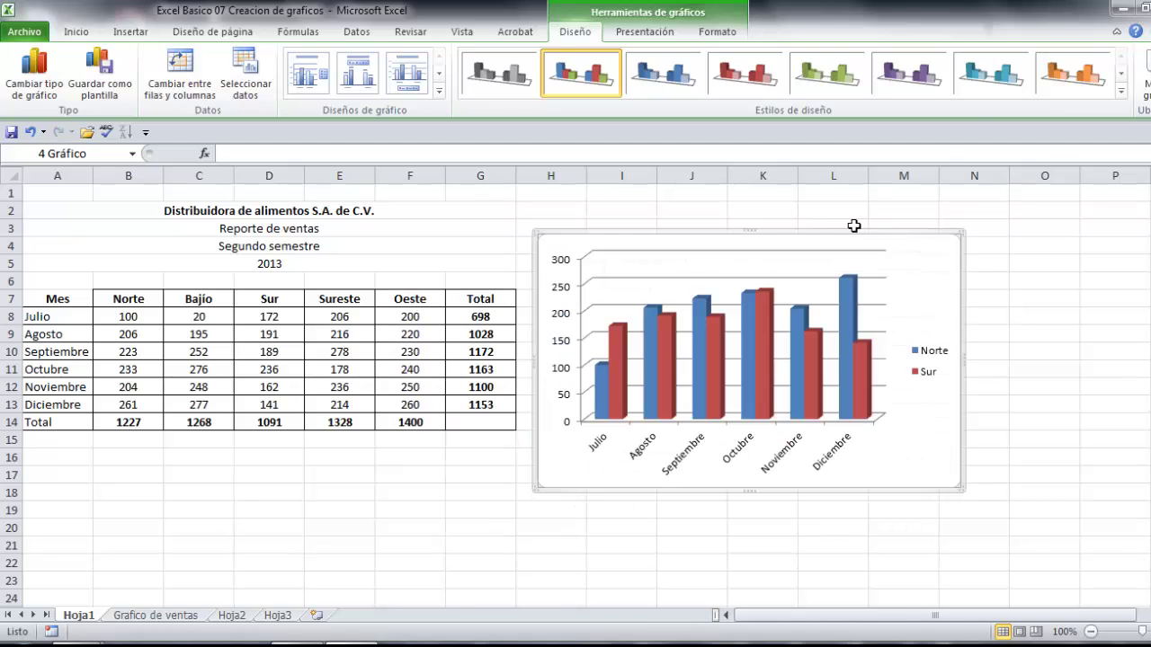
Apply the bevelled multicolour style without background to the chart, and the layout with a chart title, vertical axis title and data table.
left_click(1120, 92)
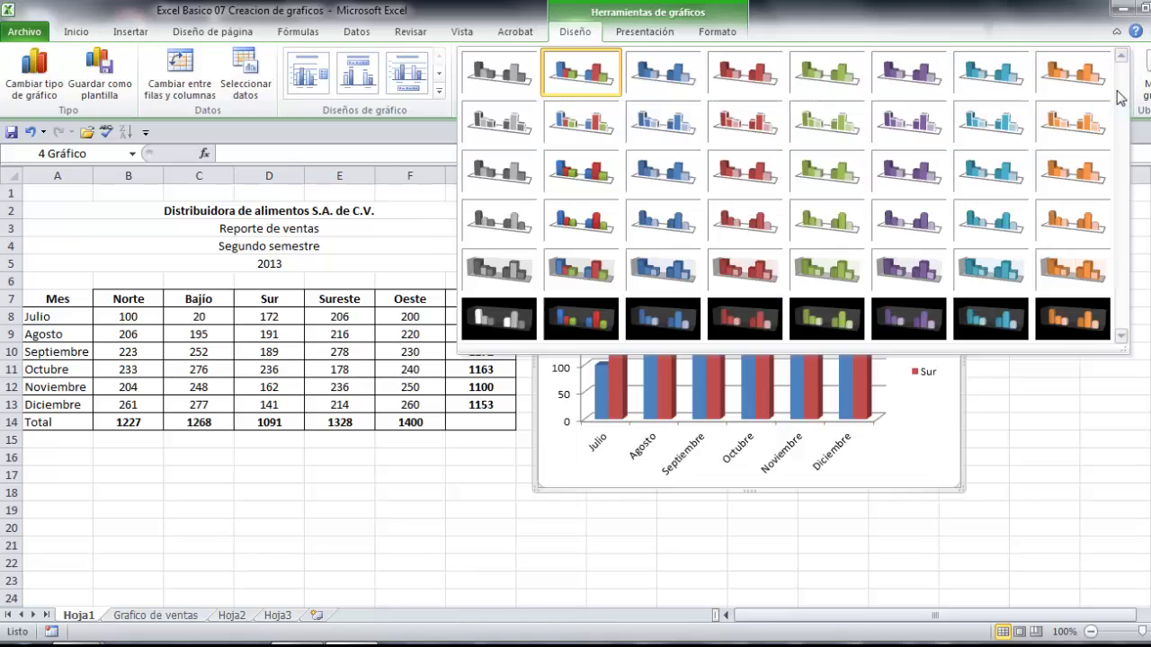
left_click(583, 215)
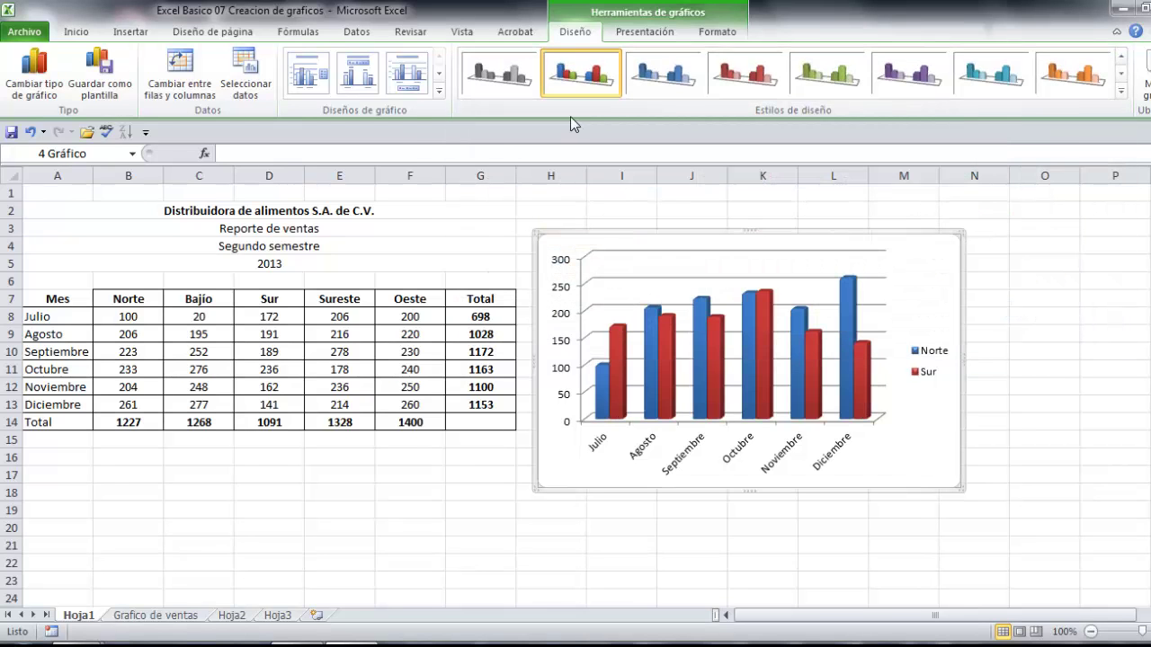
left_click(440, 90)
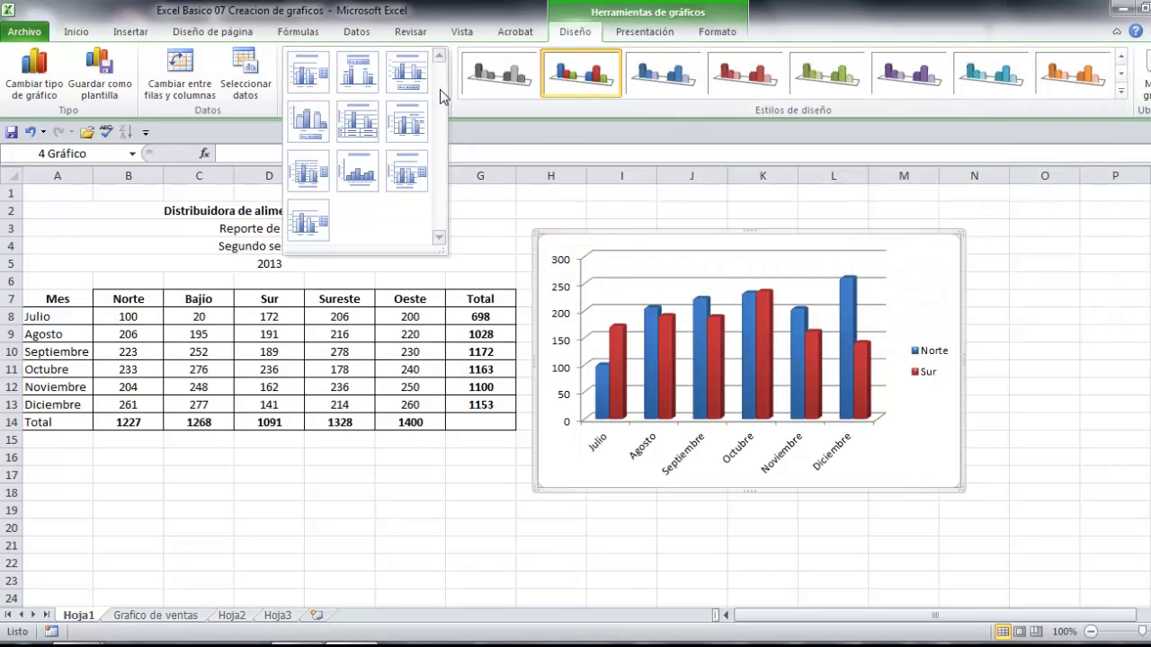
left_click(357, 121)
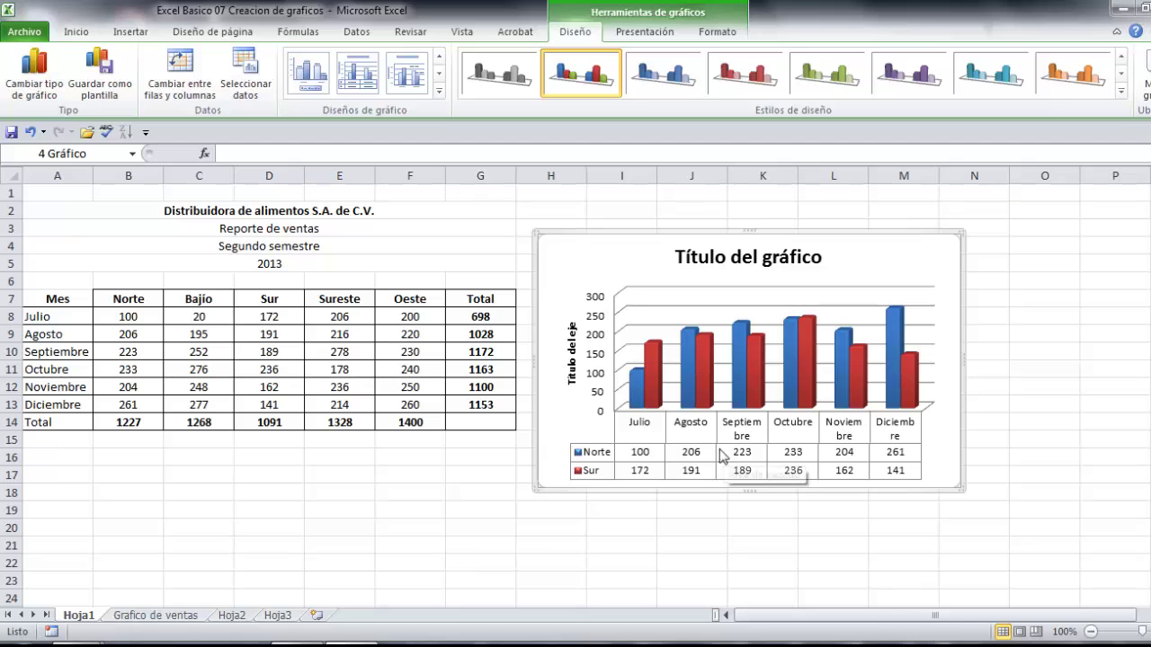
Move the Norte and Sur chart to its own new chart sheet, keeping the suggested name Gráfico3.
left_click(1142, 72)
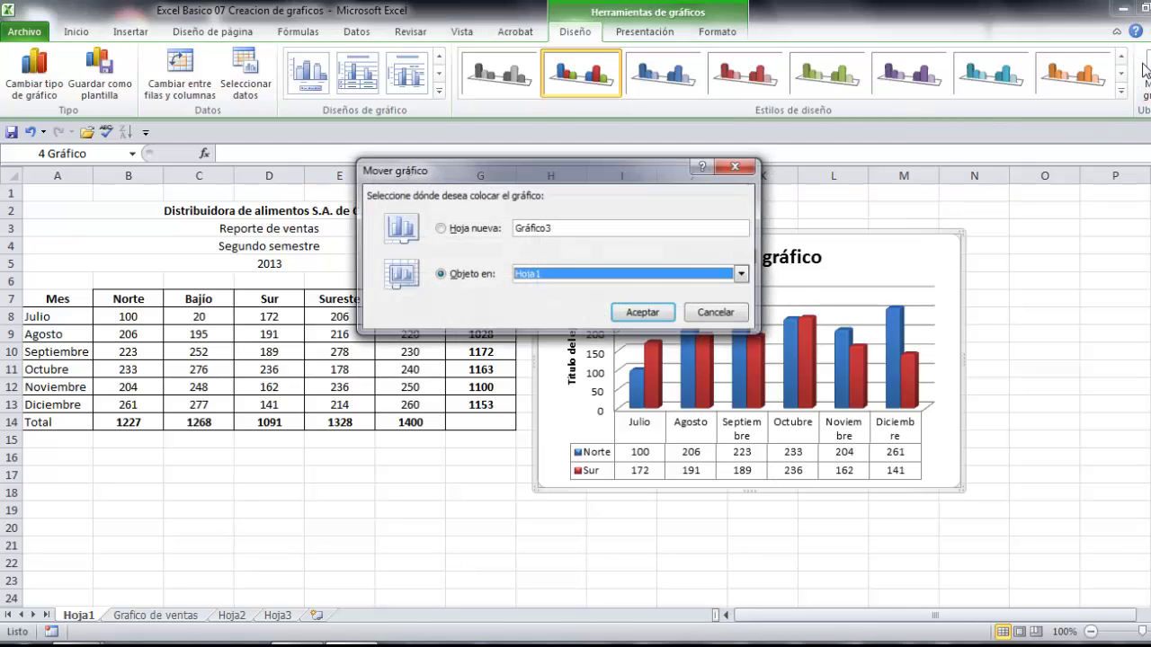
left_click(447, 229)
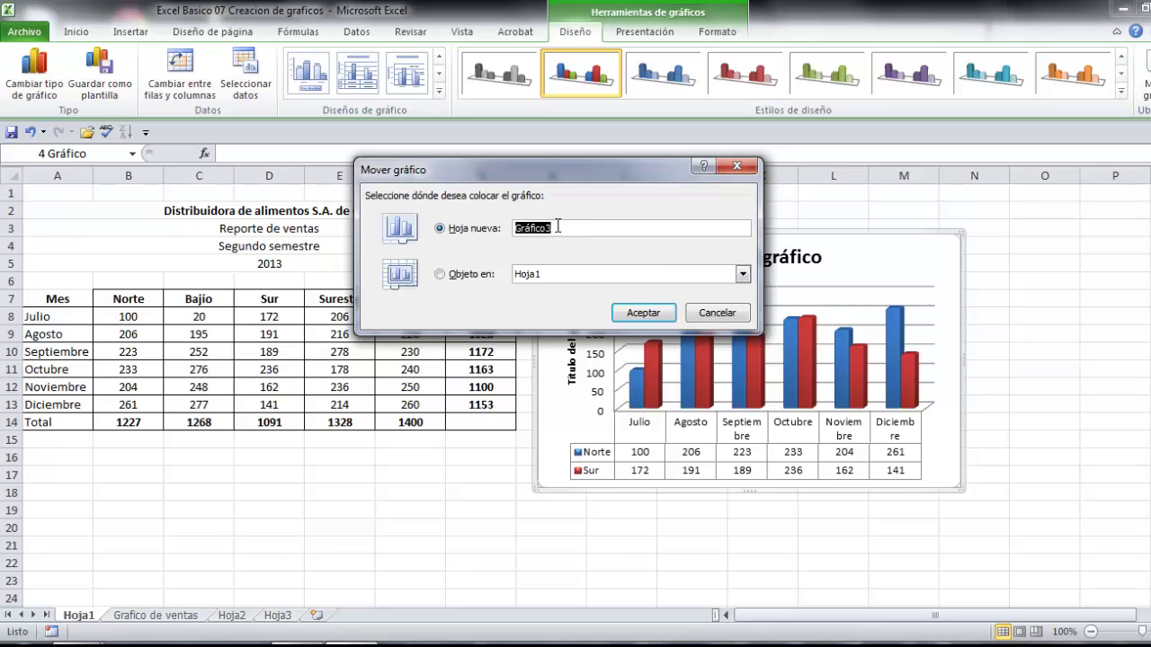
left_click(646, 312)
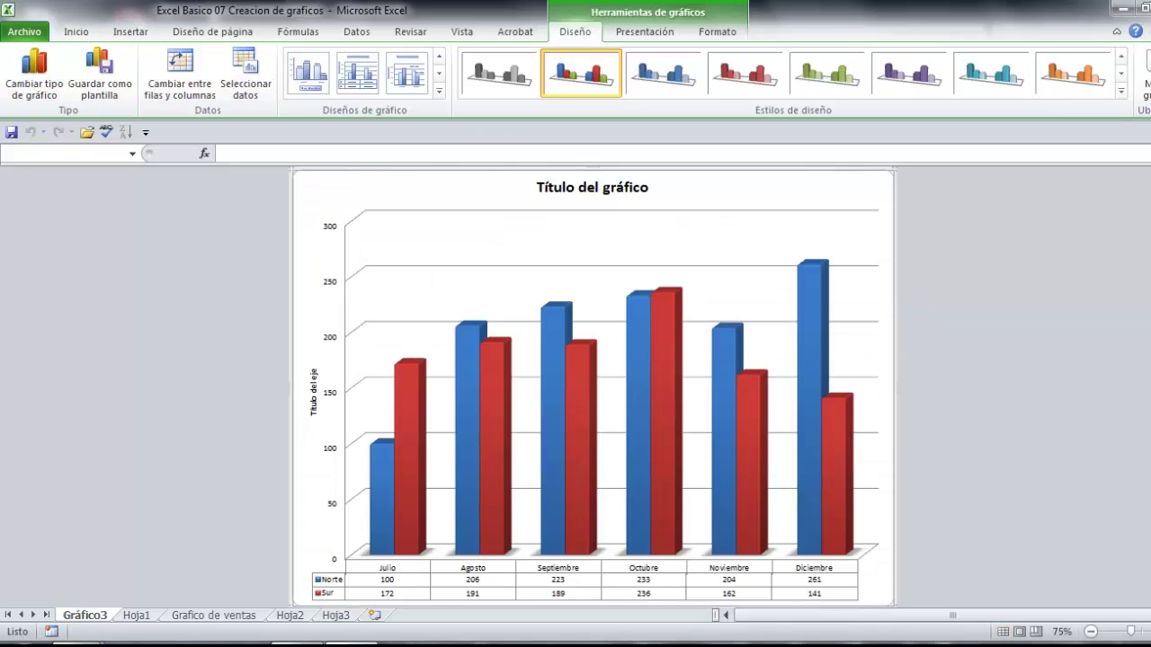
Give the Sur series columns a solid fill in the standard orange colour.
left_click(663, 357)
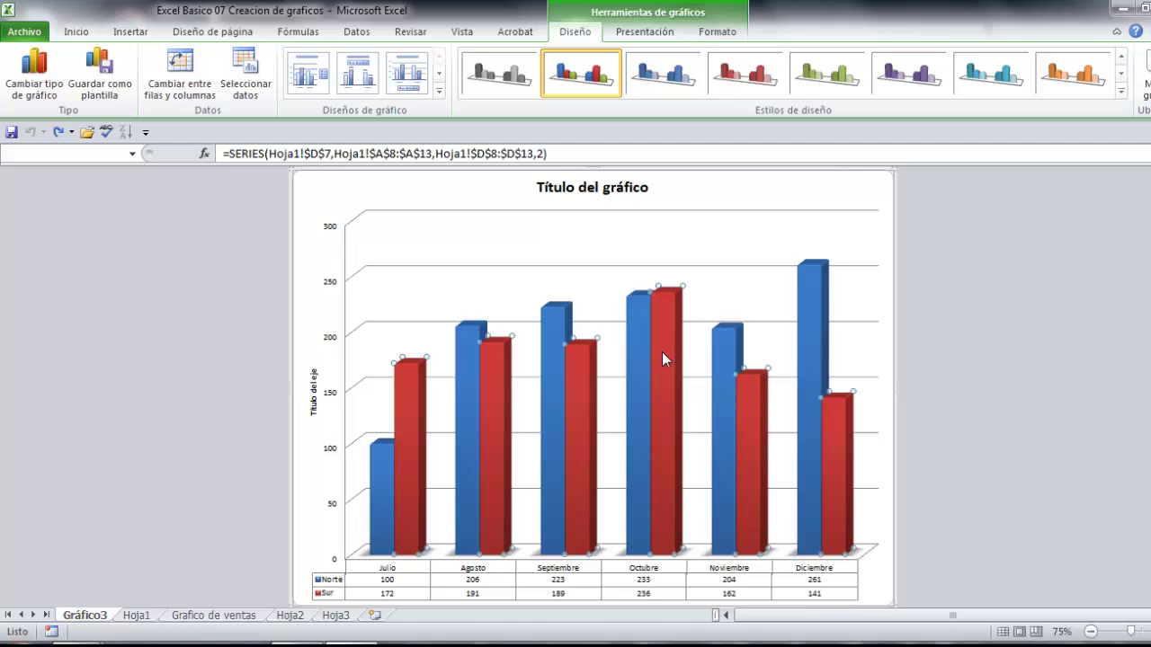
mouse_move(558, 317)
double_click(587, 360)
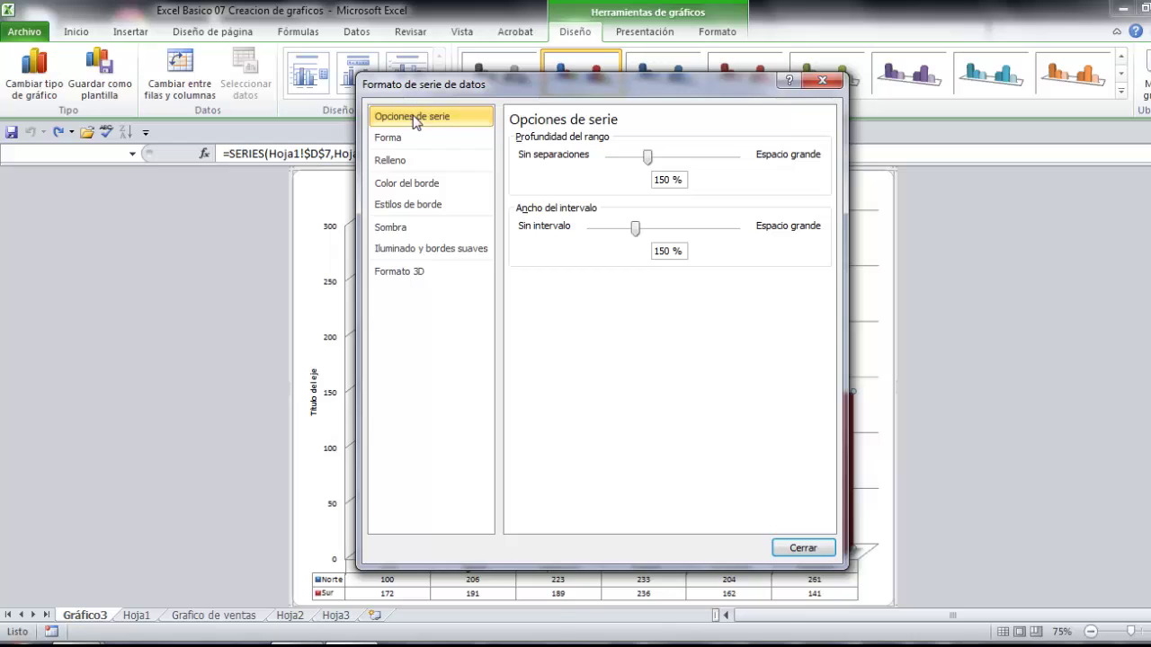
left_click(416, 162)
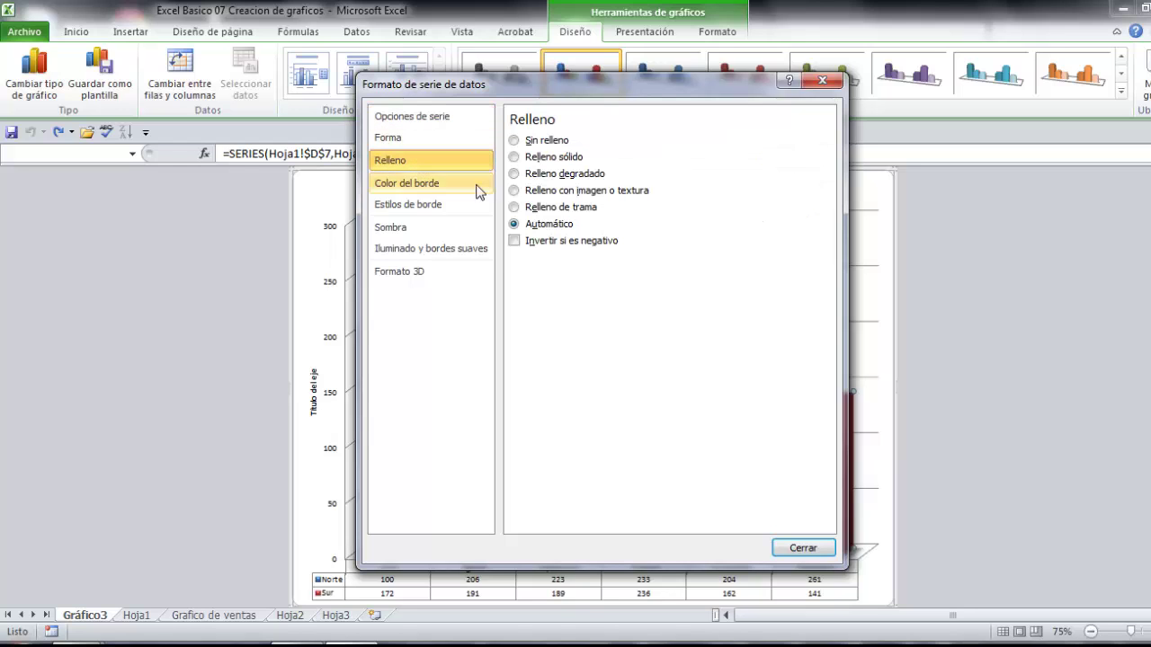
left_click(539, 160)
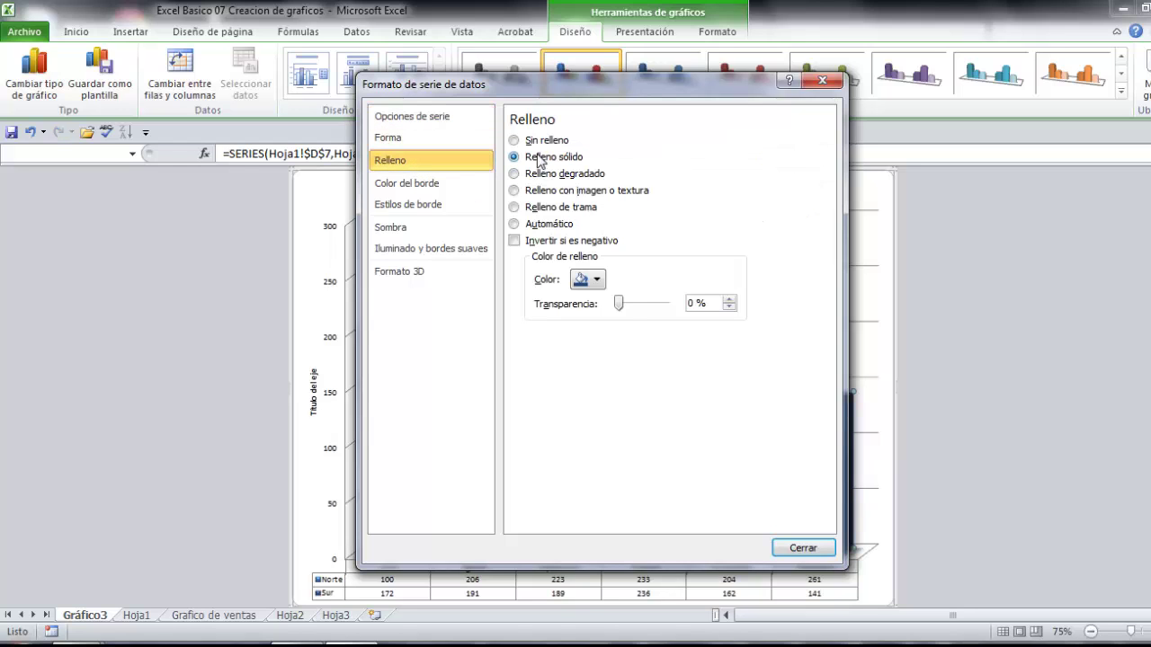
left_click(593, 280)
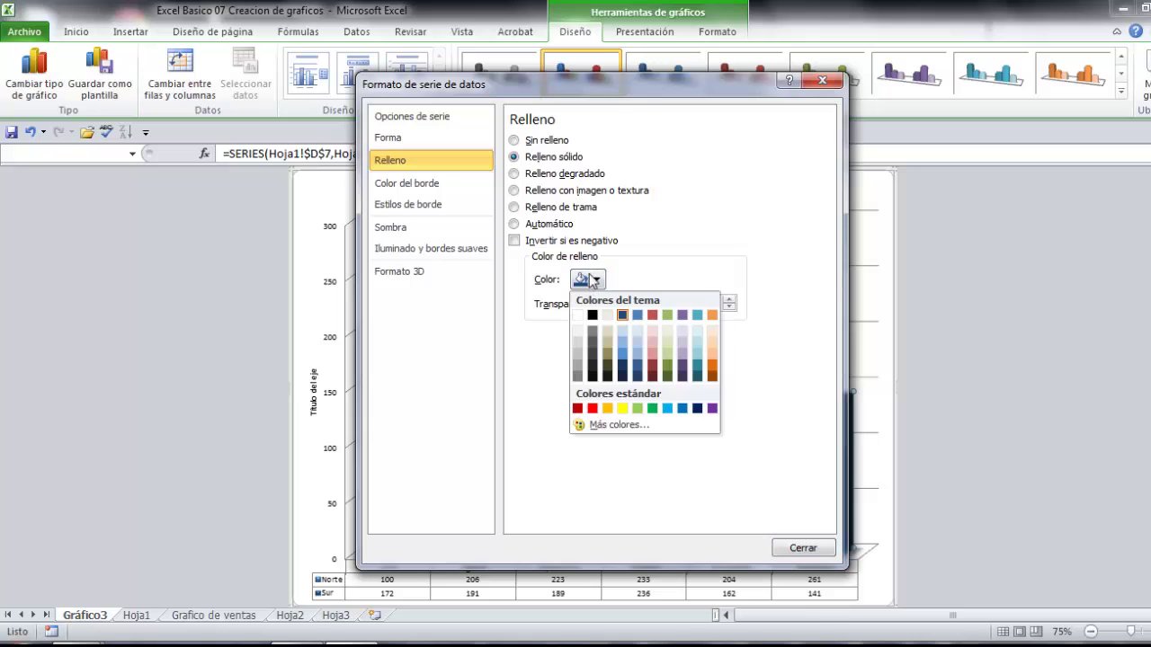
left_click(607, 409)
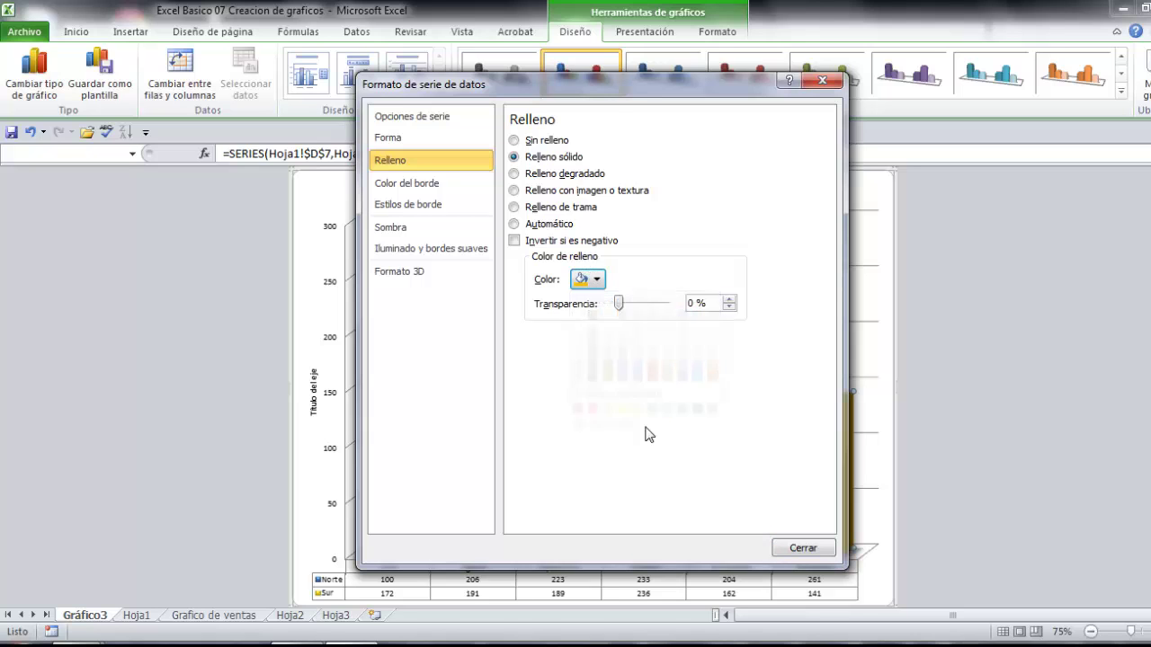
left_click(800, 550)
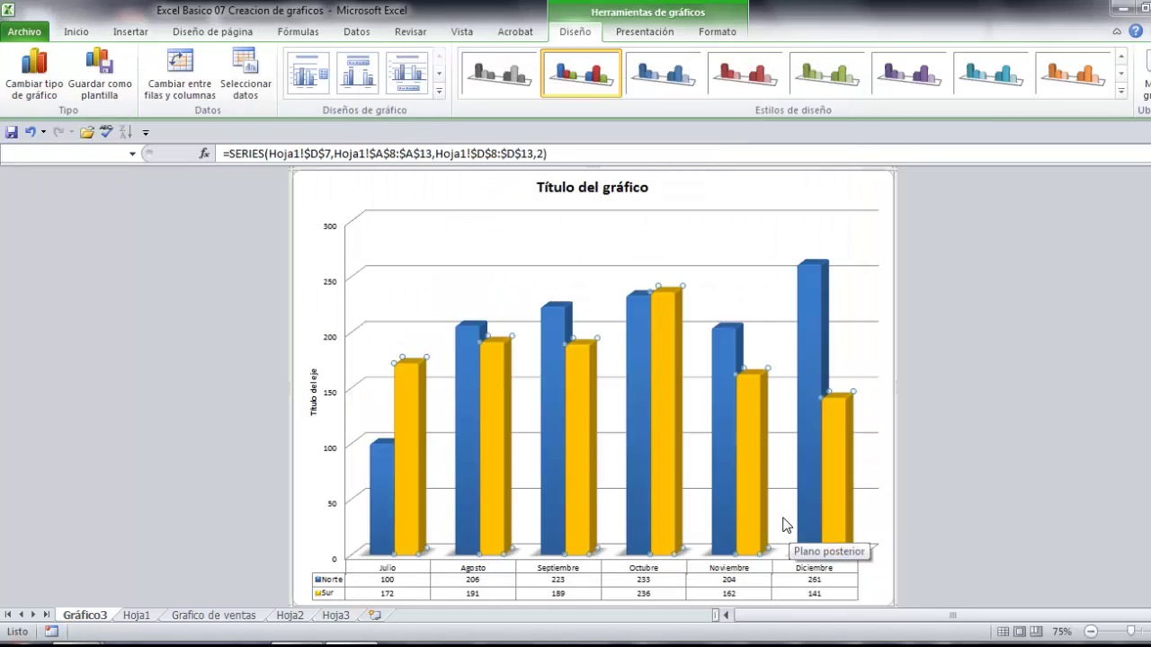
Apply a gradient fill to the Norte series columns using the preset that runs from turquoise green to blue.
double_click(814, 297)
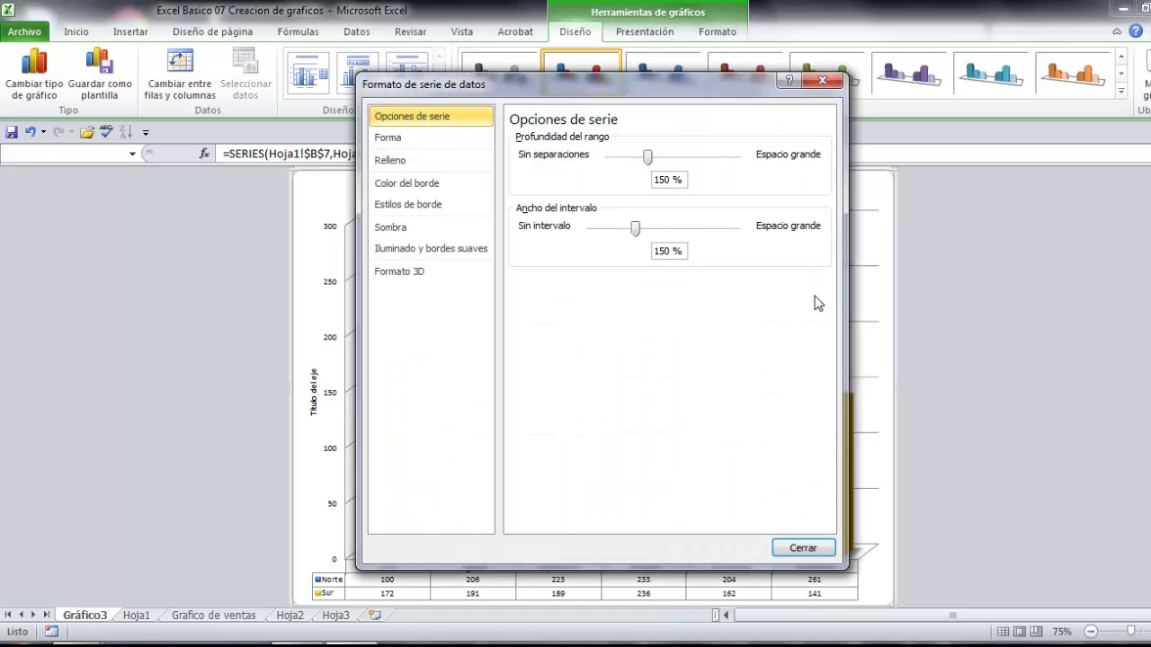
left_click(401, 161)
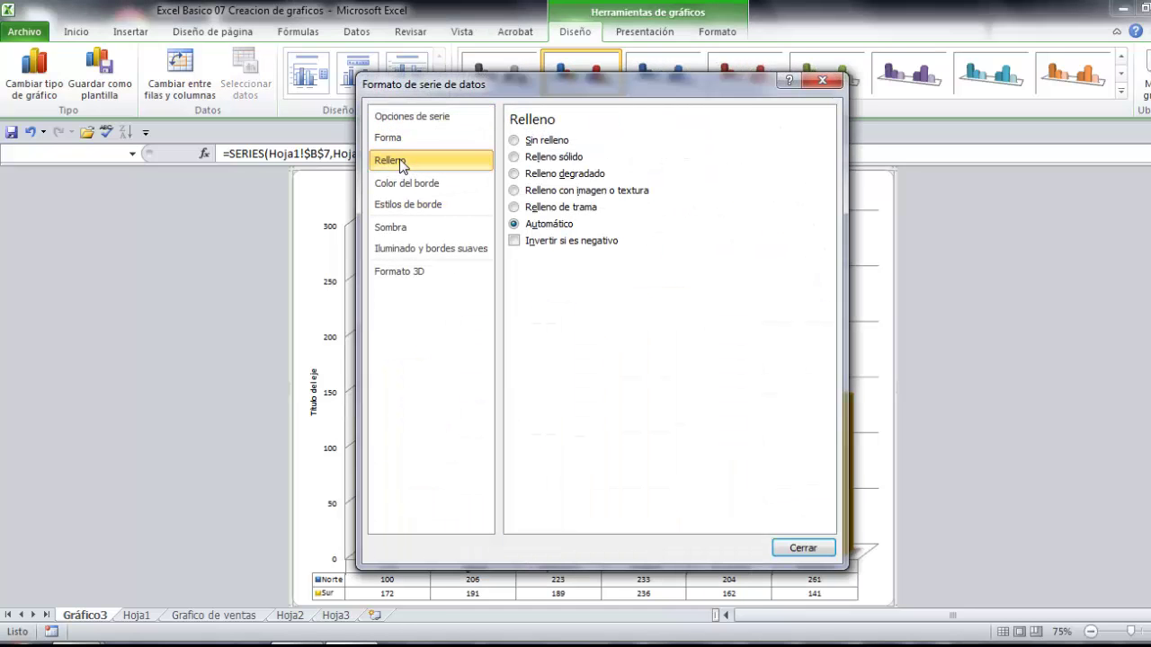
left_click(554, 174)
left_click(656, 262)
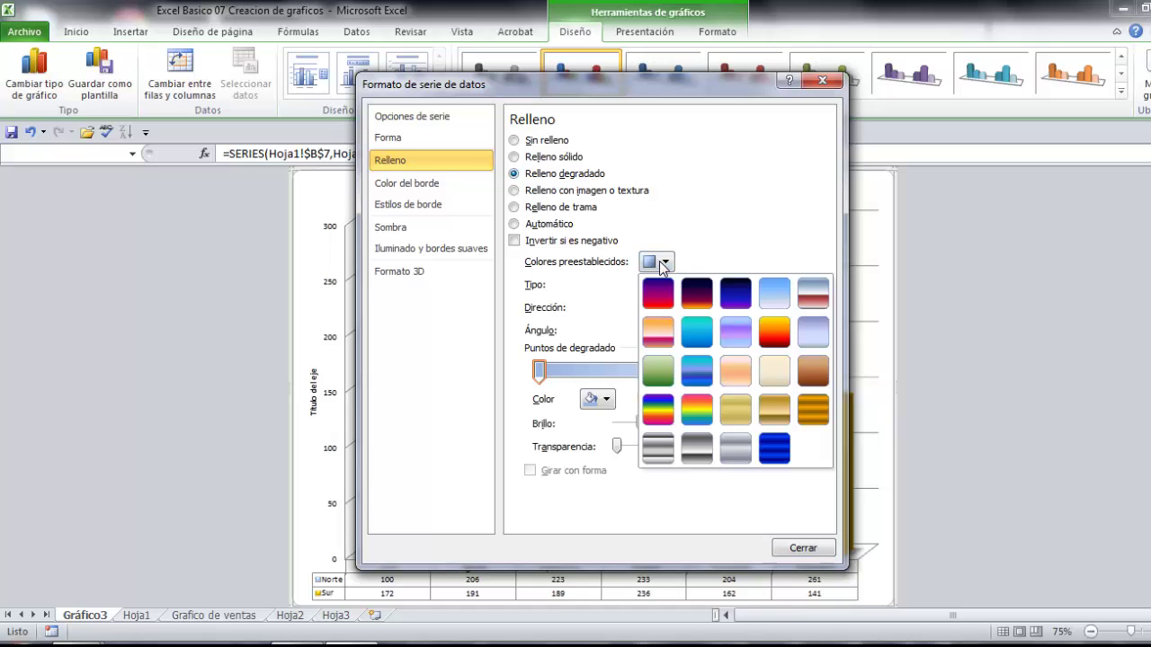
left_click(649, 261)
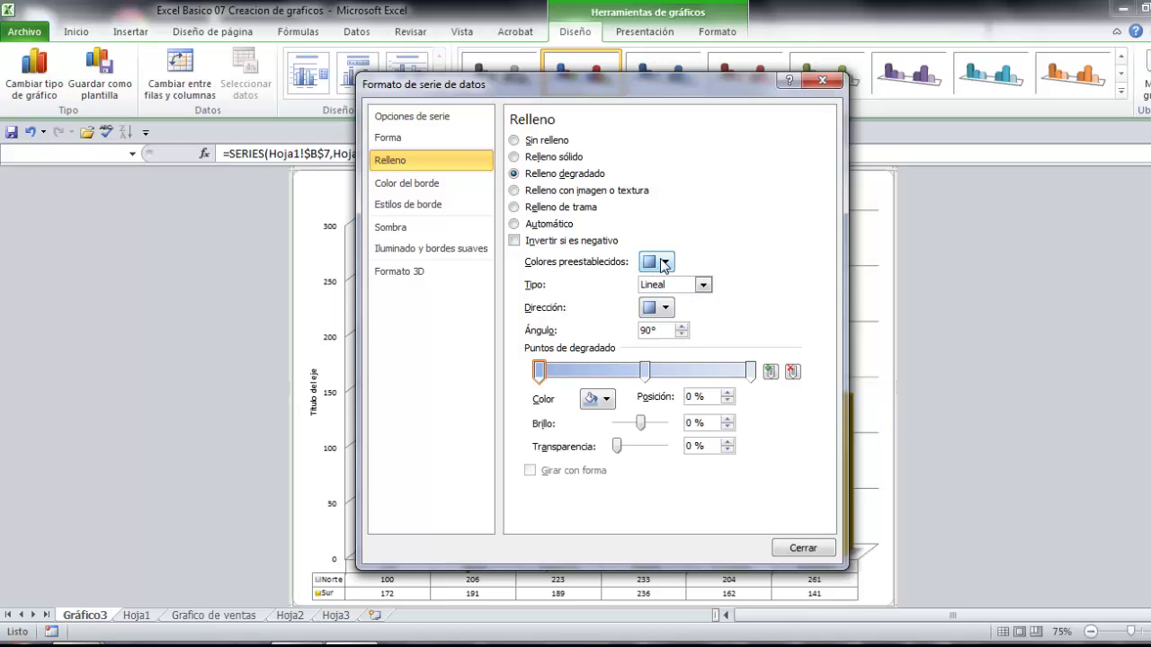
left_click(656, 262)
left_click(697, 331)
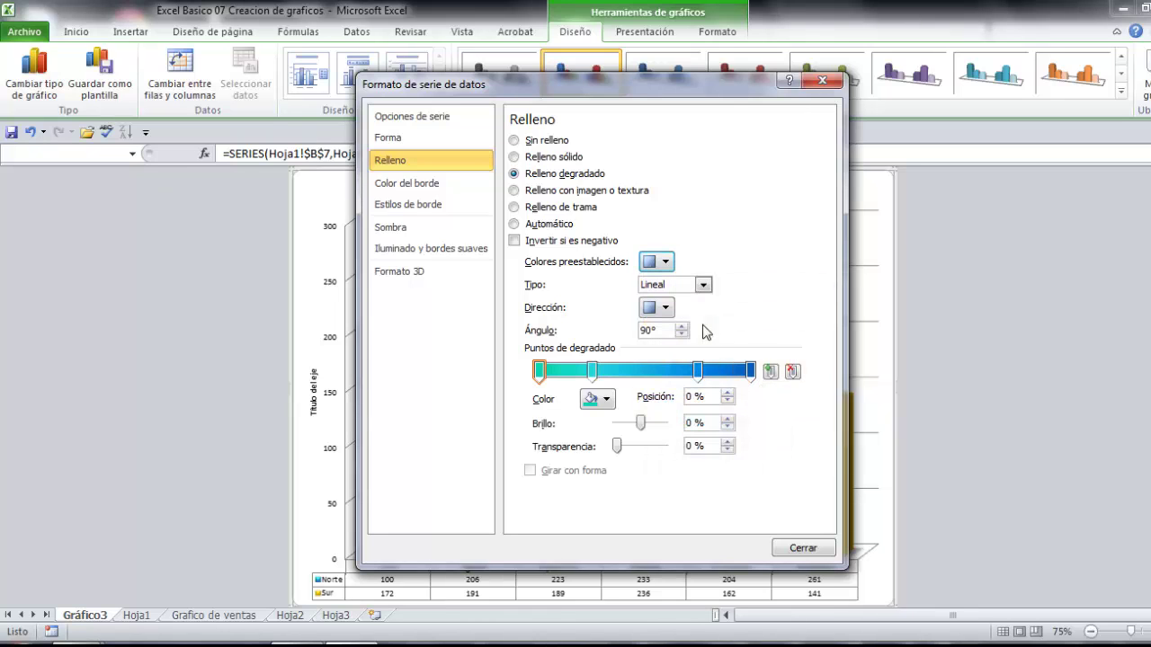
Shift the Norte gradient's third stop slightly toward the blue end and its second stop to 40 %.
left_click(700, 370)
left_click_drag(704, 376, 716, 374)
left_click_drag(592, 371, 624, 372)
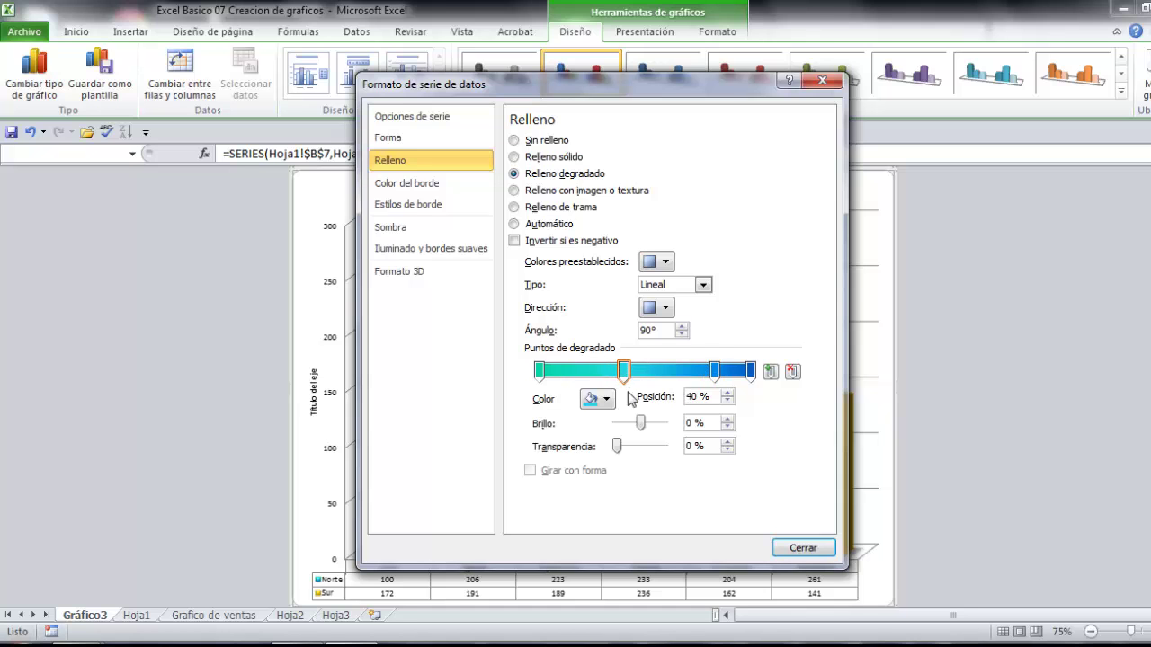
left_click(802, 547)
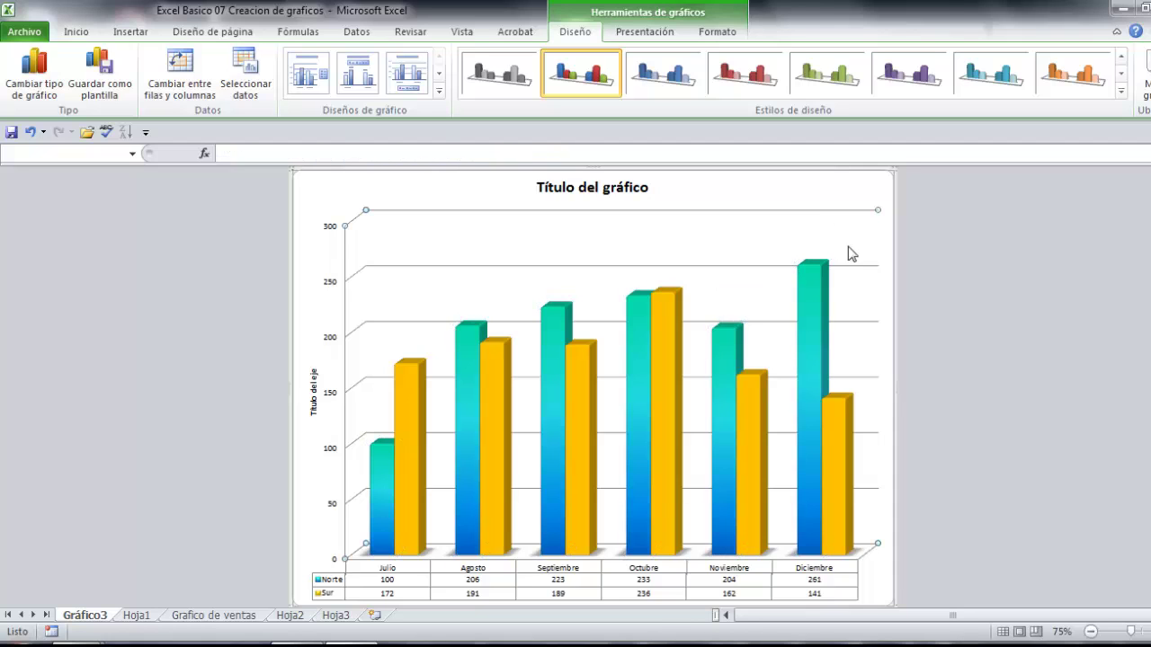
Fill only the Norte series' Diciembre column with the standard solid red.
left_click(818, 288)
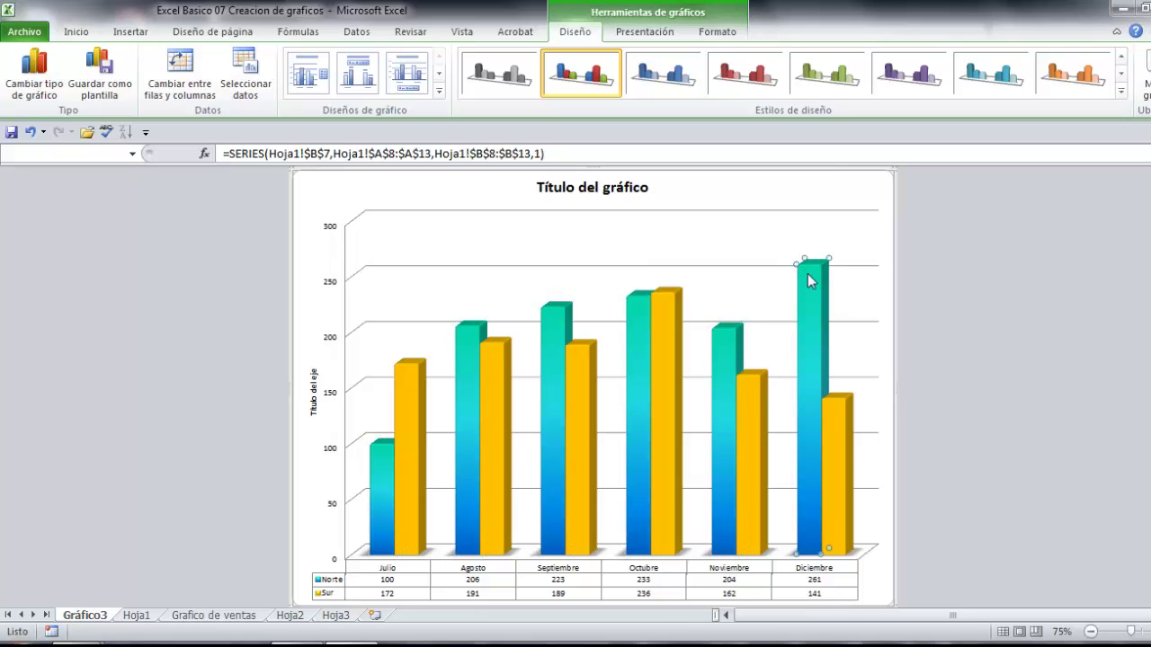
mouse_move(818, 270)
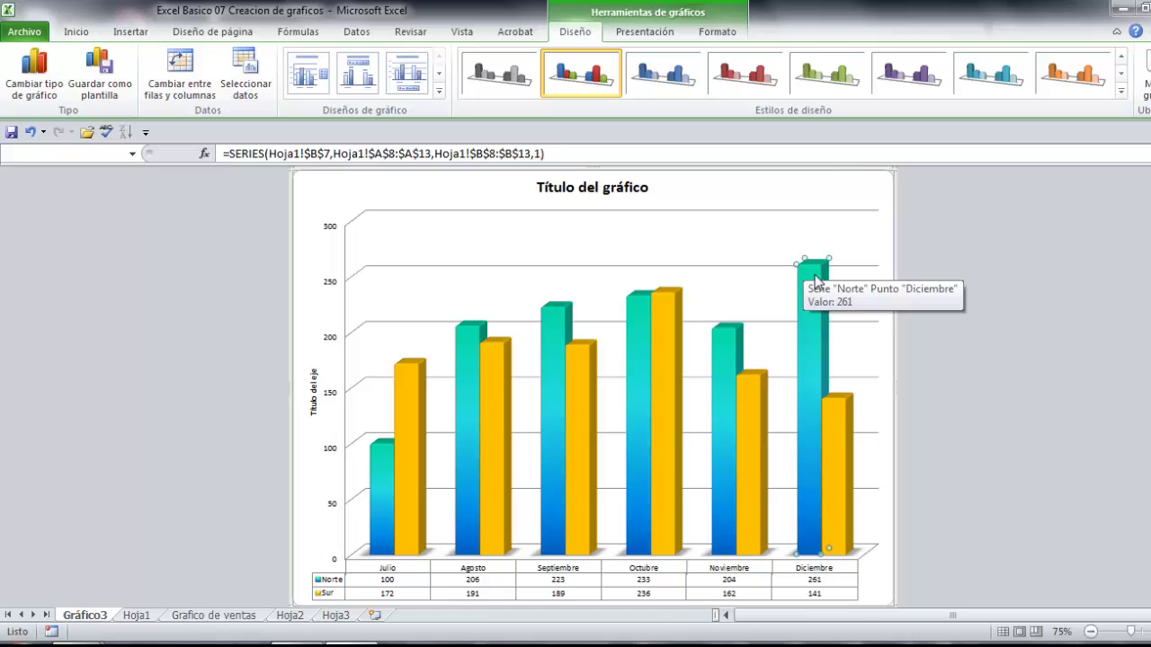
double_click(807, 265)
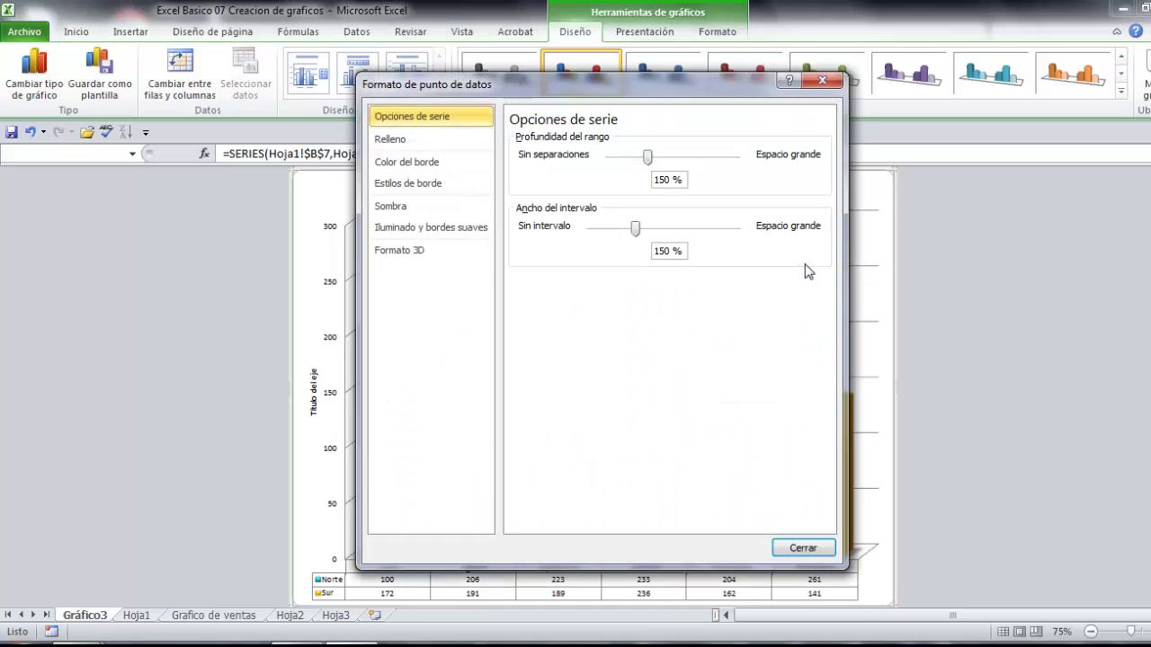
left_click(406, 139)
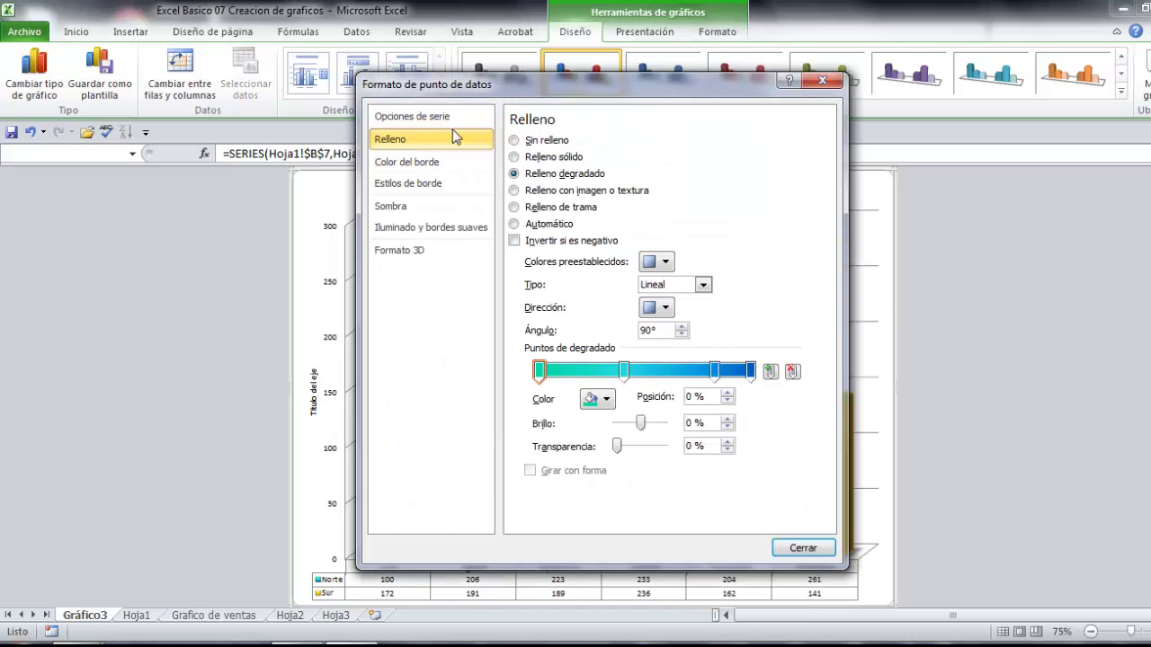
left_click(538, 157)
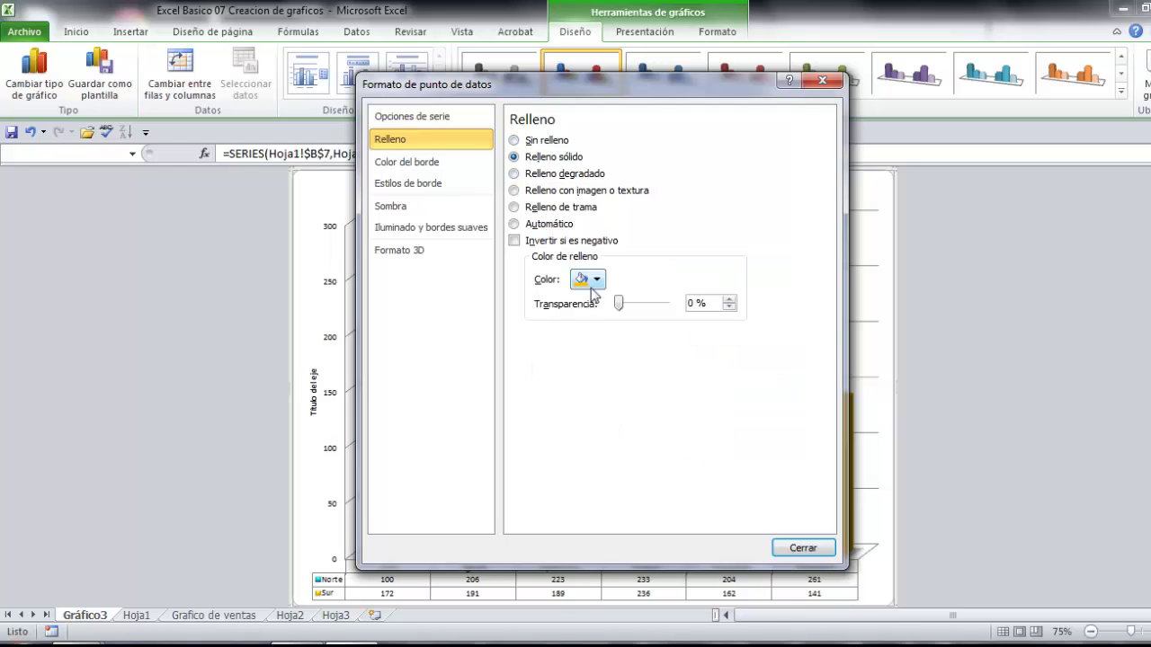
left_click(590, 279)
left_click(593, 408)
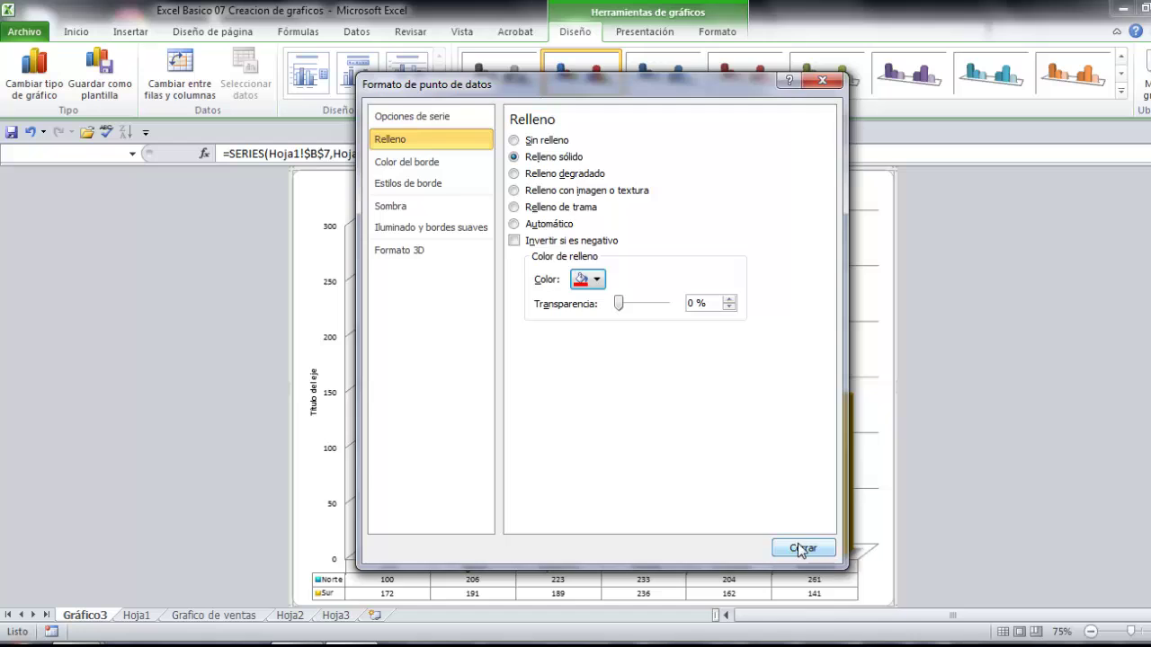
left_click(801, 548)
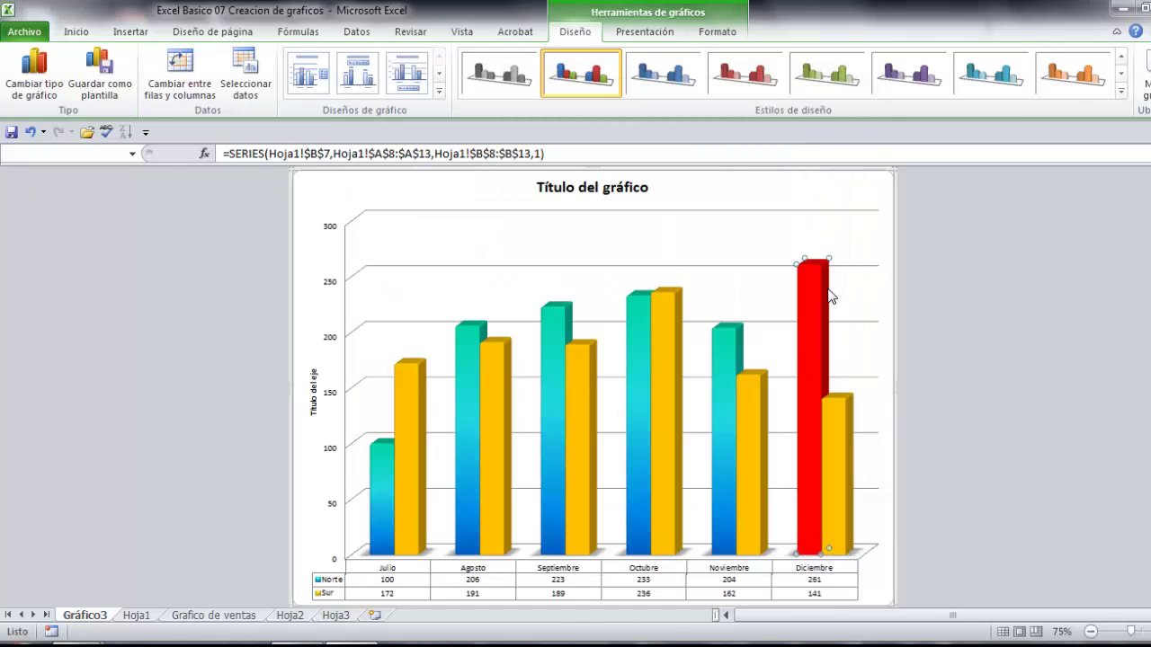
mouse_move(829, 297)
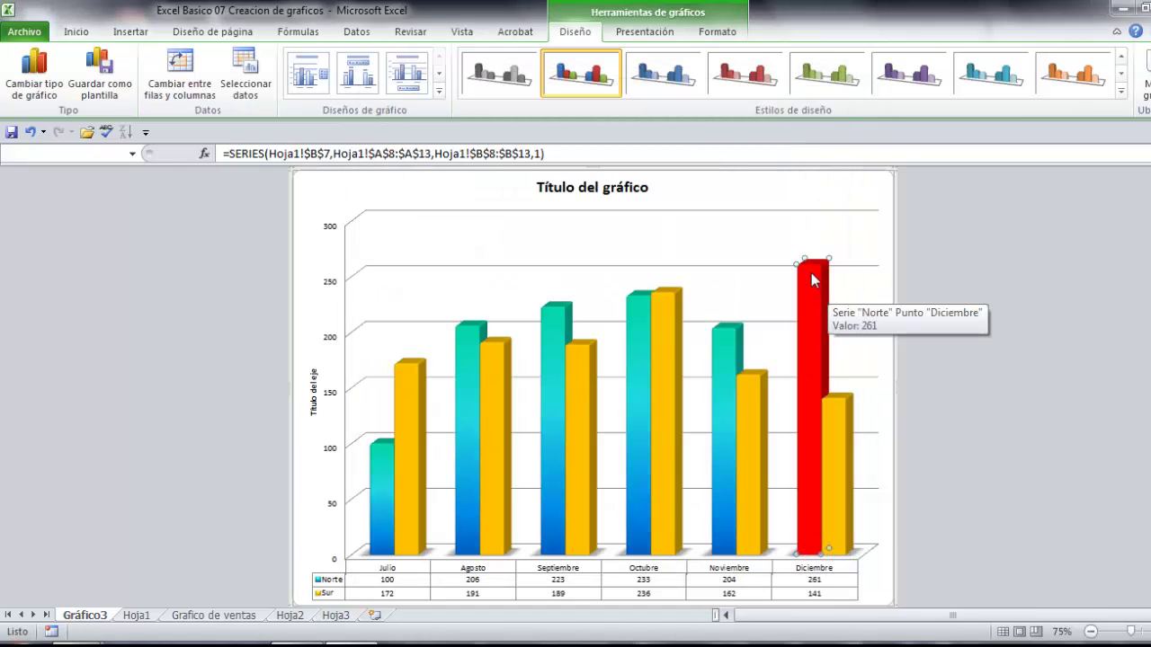